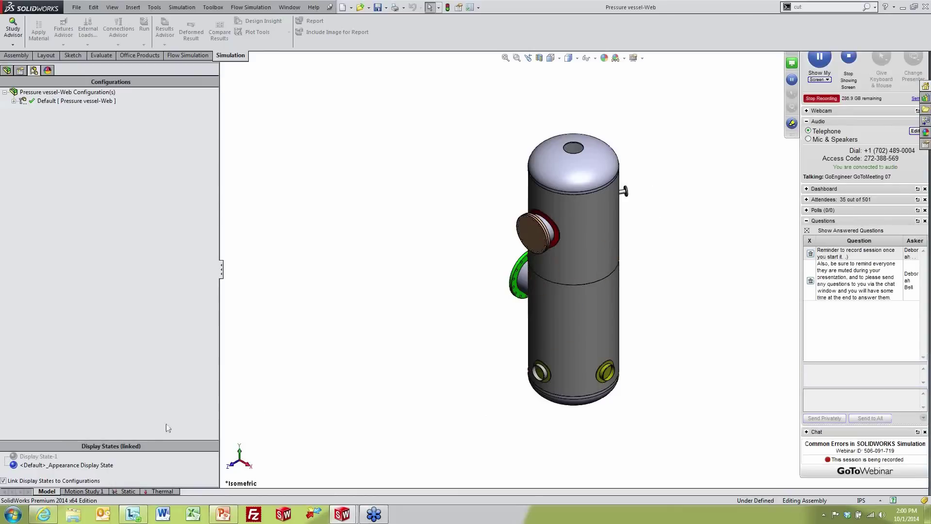
- Activate the pressure vessel's Static study and hide the simulation symbols on the model
click(125, 491)
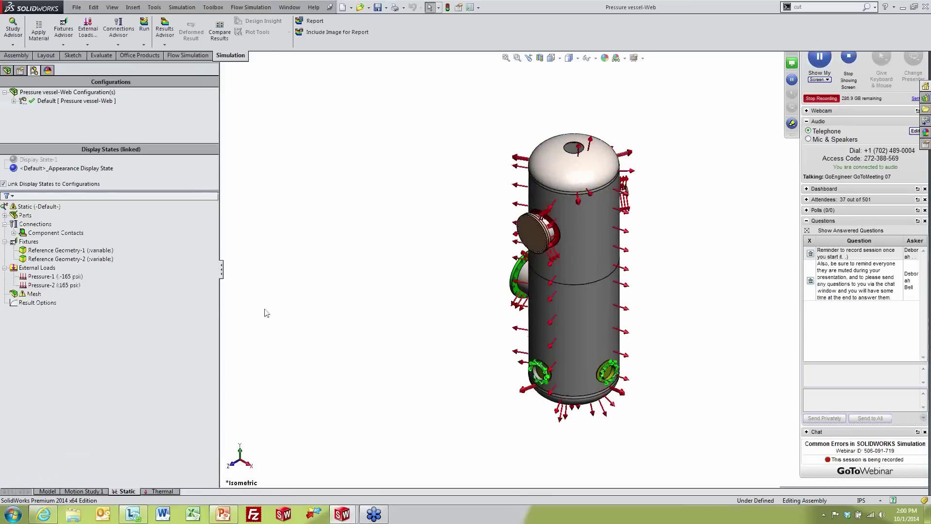
click(595, 58)
click(588, 191)
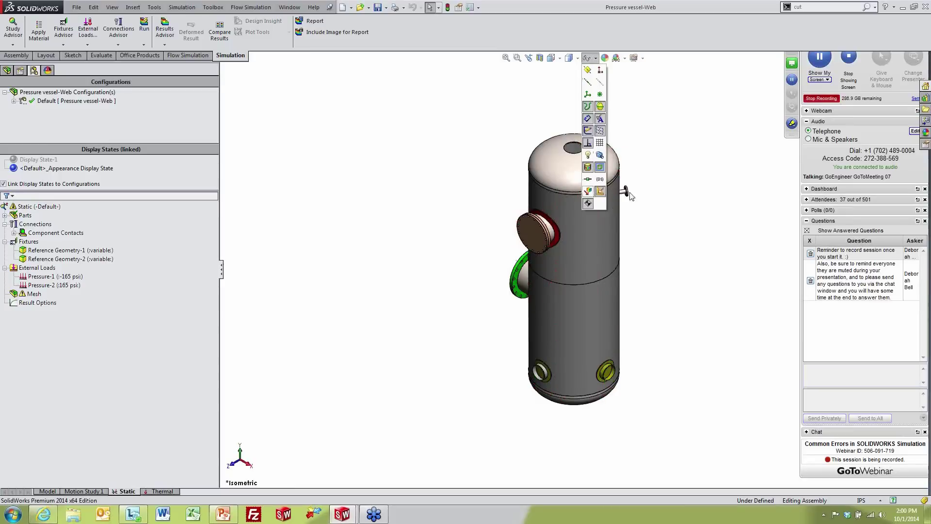
- Review which geometry the two reference geometry fixtures and the two pressure loads of the static study are applied to
click(56, 250)
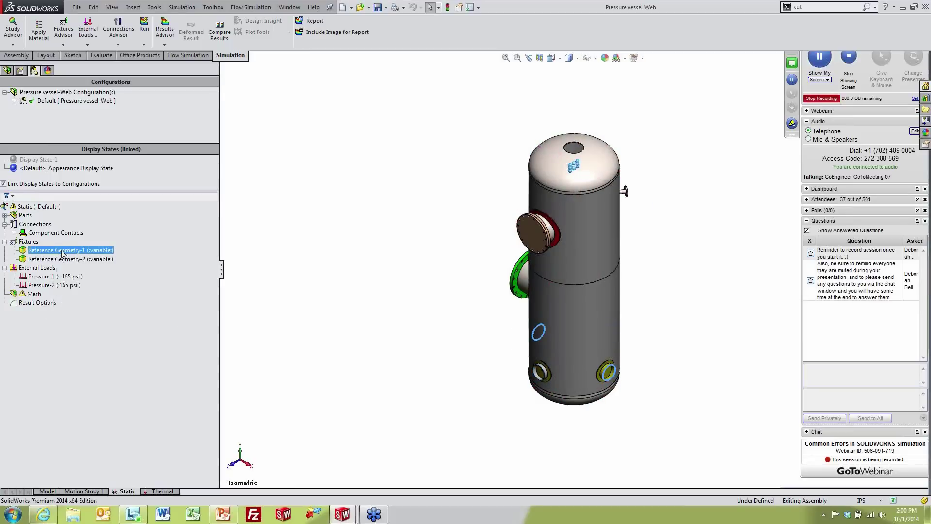
ctrl+click(57, 260)
click(57, 260)
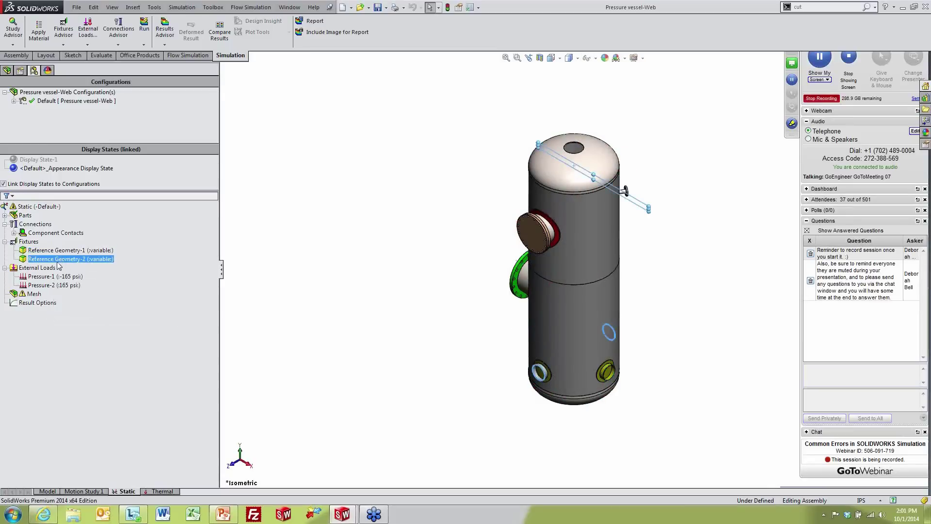
click(48, 276)
ctrl+click(48, 285)
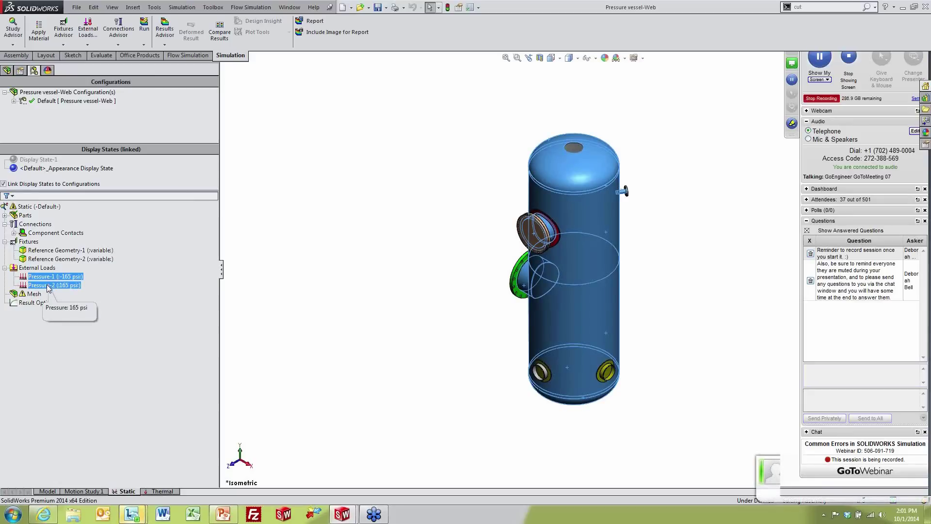
click(48, 285)
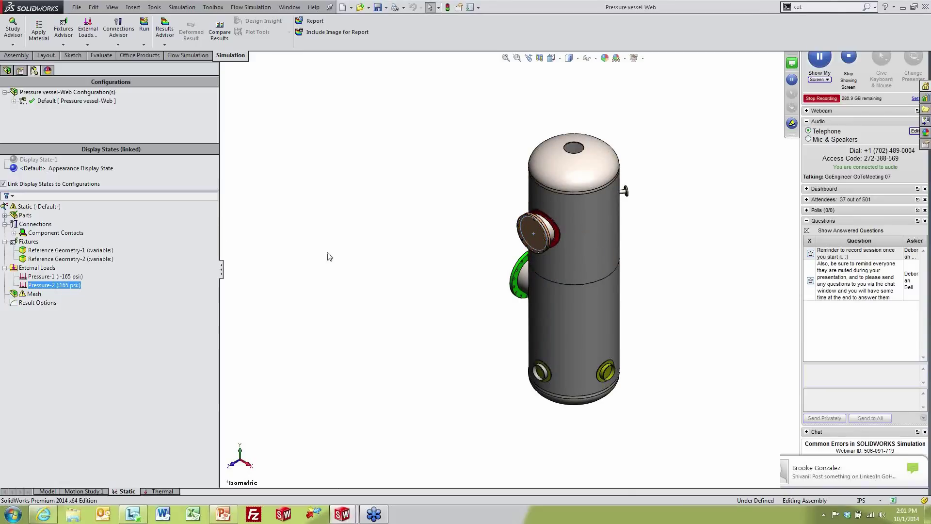
- Inspect the global contact defined under the study's component contacts
ctrl+click(153, 276)
click(14, 232)
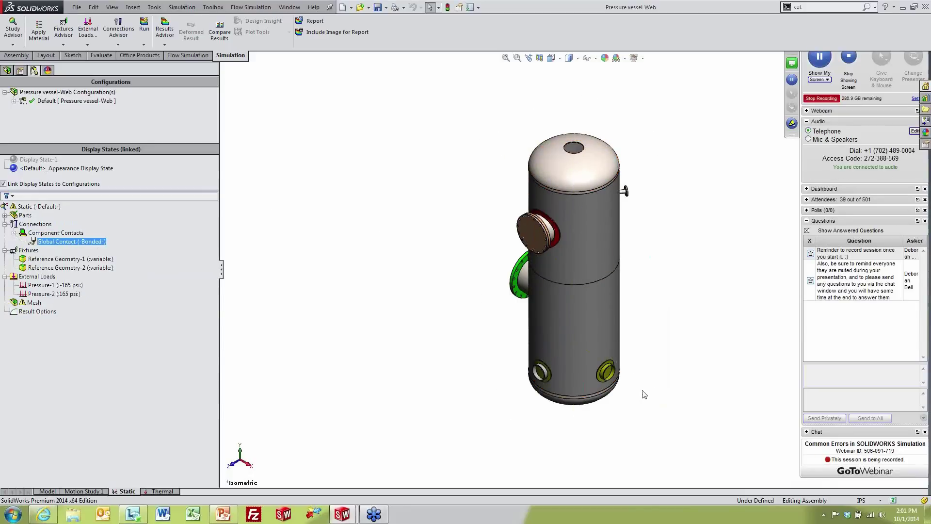
click(198, 239)
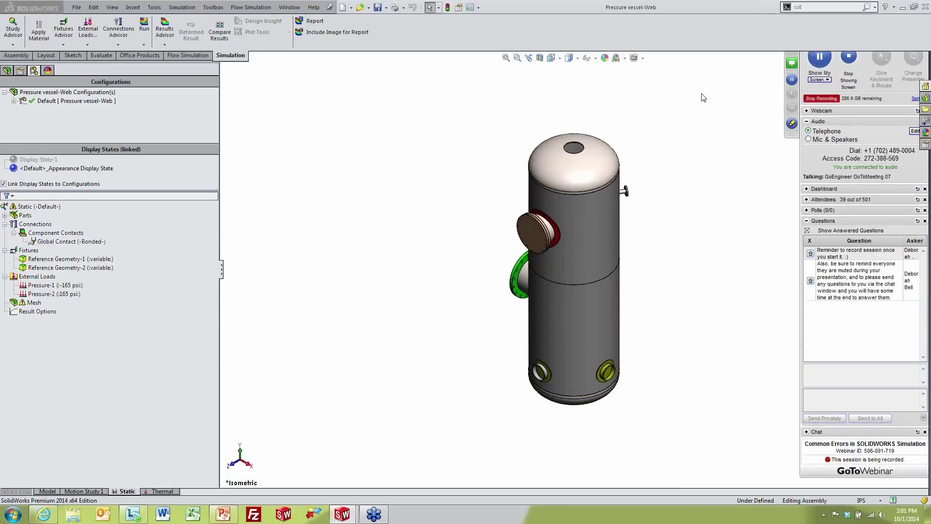
- Try to mesh the vessel assembly with the default mesh density and accept the offered interference check
right_click(34, 302)
click(72, 341)
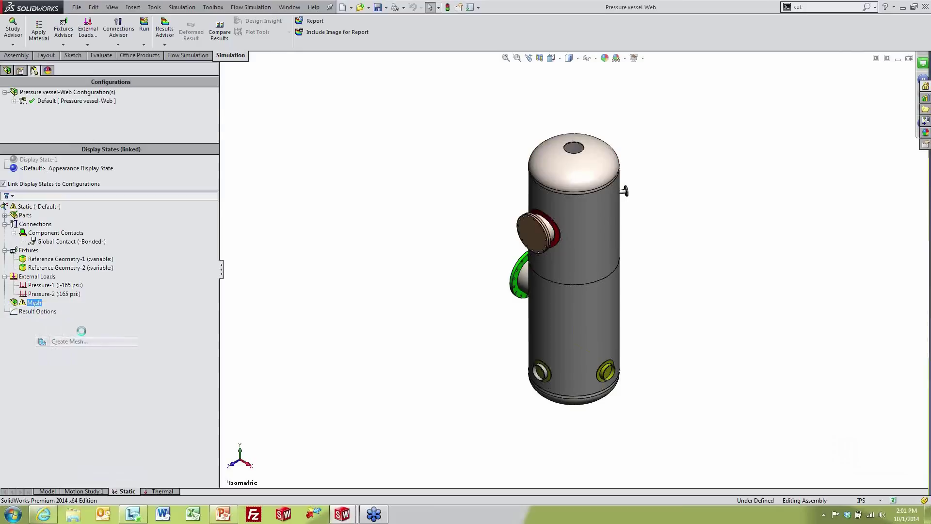
click(6, 93)
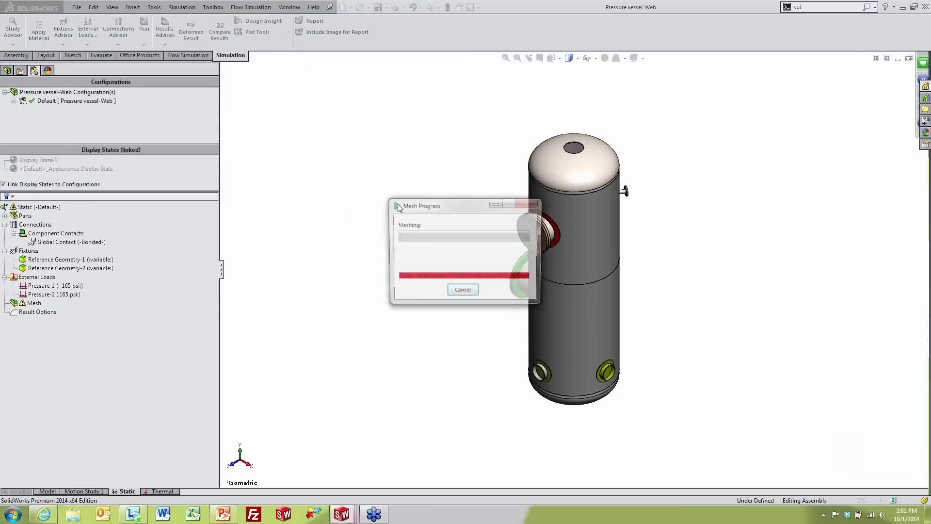
drag(398, 208, 689, 183)
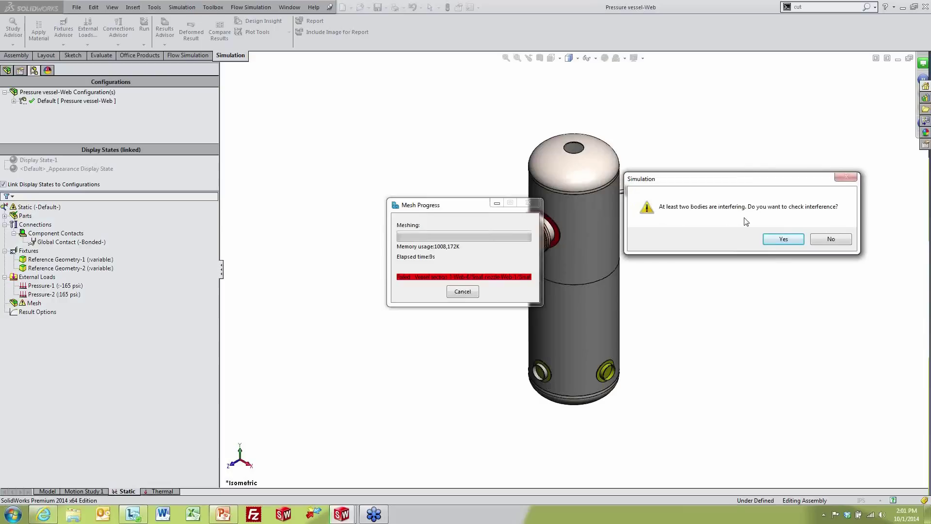
click(783, 239)
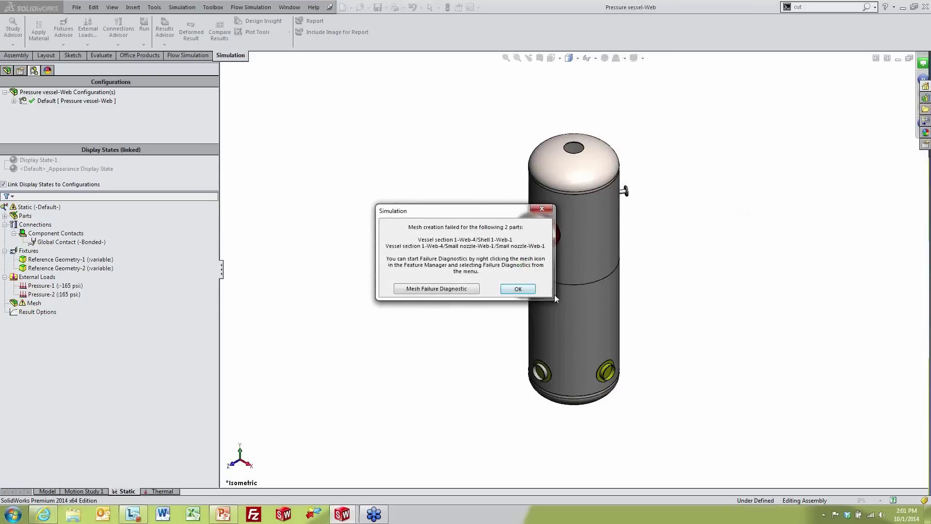
click(518, 288)
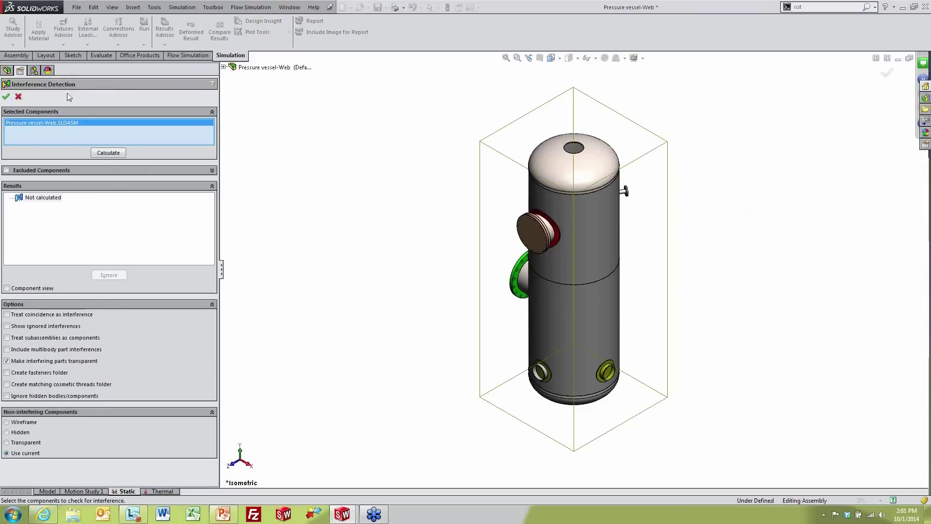
- Calculate interferences for the whole vessel assembly and inspect where the small nozzle meets the shell
click(108, 152)
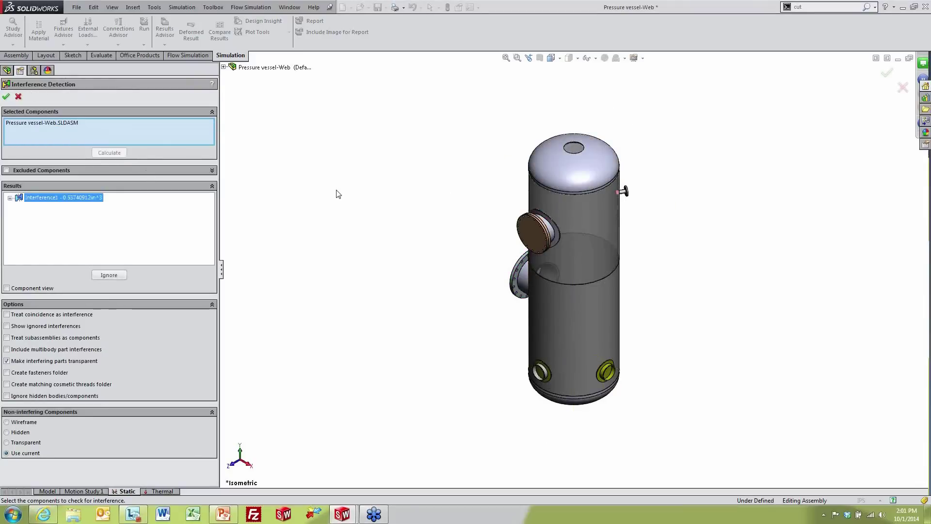
click(552, 58)
click(566, 119)
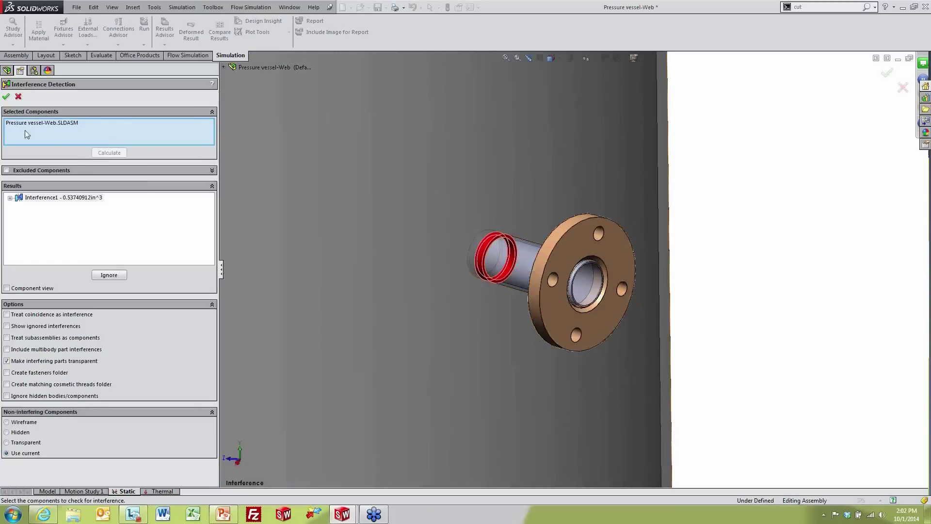
click(18, 97)
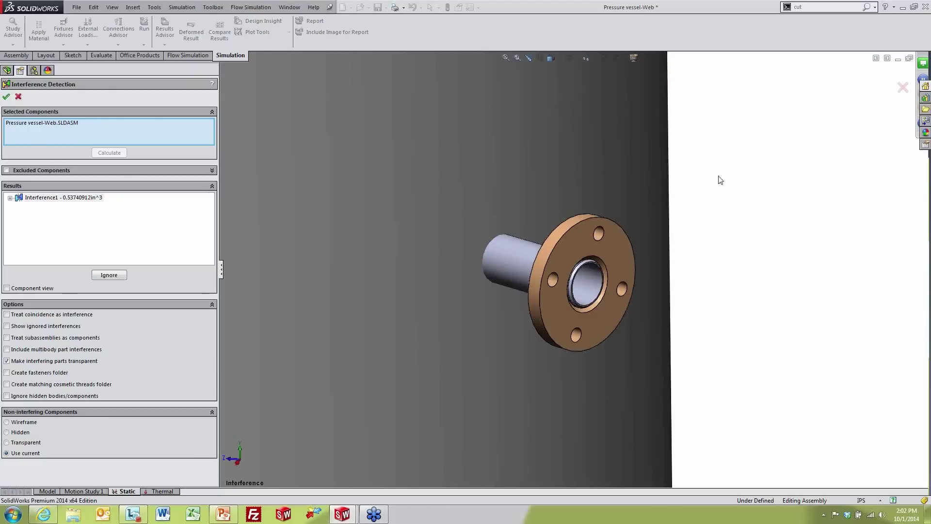
- Edit the Shell 1-Web part in context and set its small nozzle hole diameter to 2.375 in
right_click(400, 156)
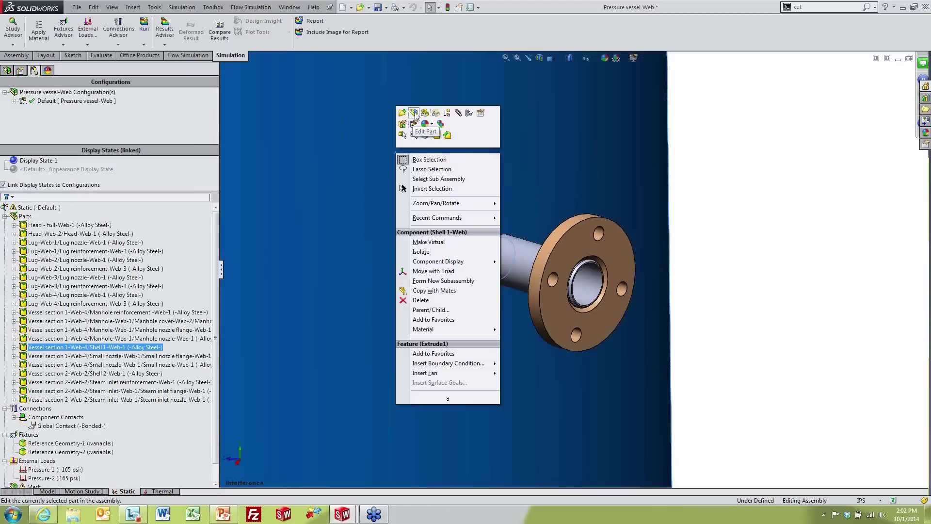
click(414, 113)
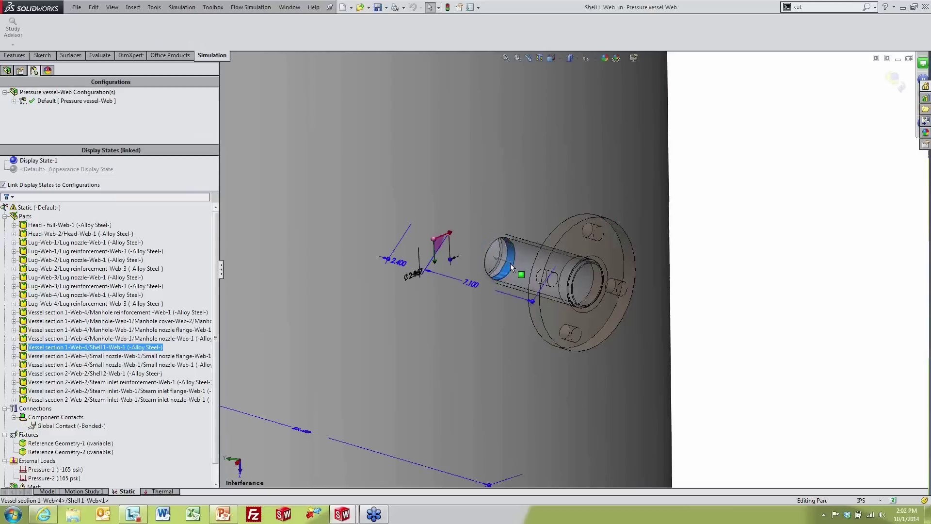
double_click(414, 275)
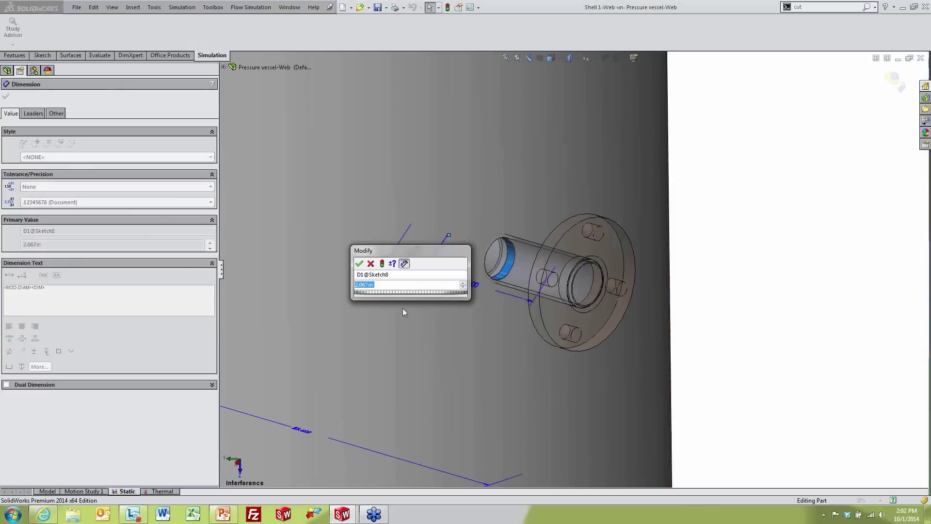
text(2.)
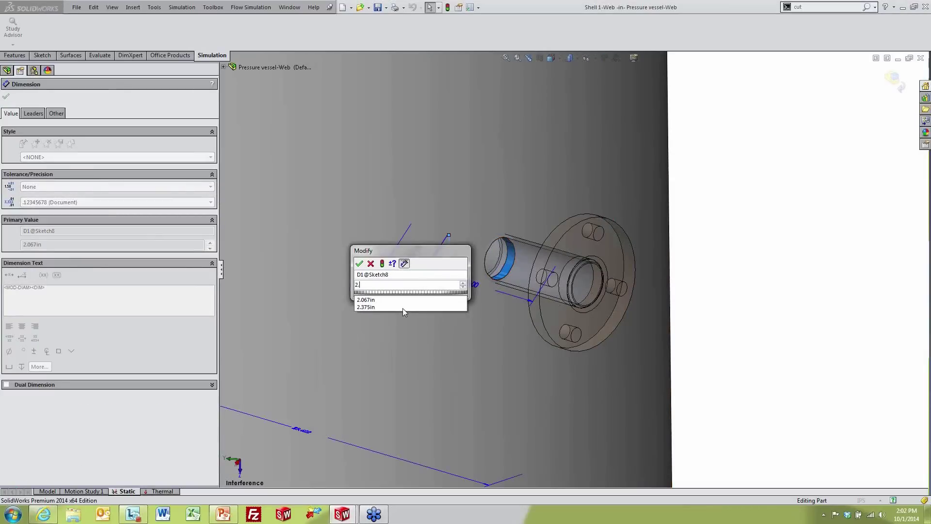
click(402, 307)
key(Return)
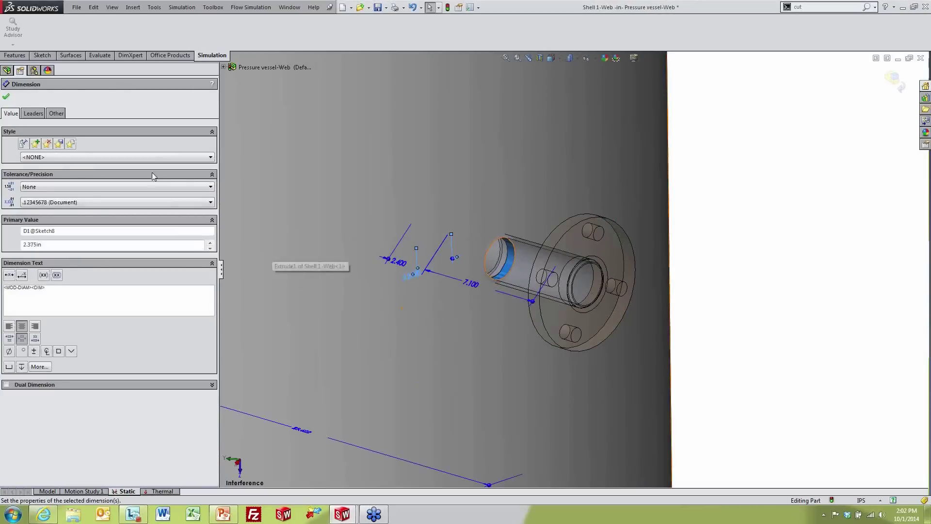
click(6, 96)
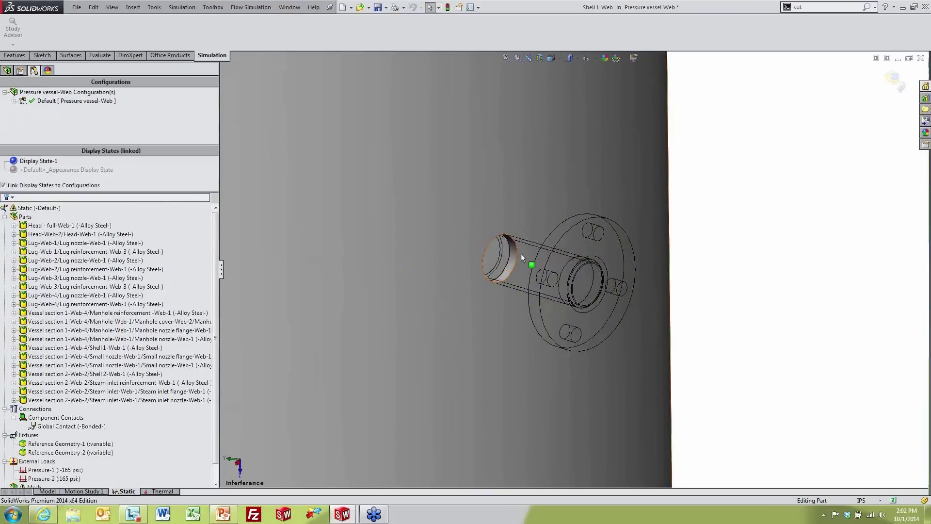
click(895, 80)
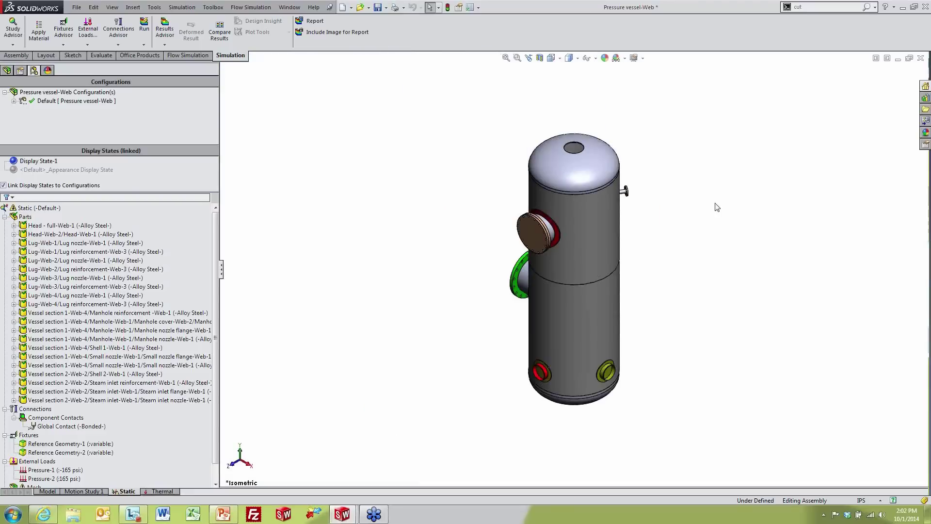
- Mesh the corrected vessel assembly again with the default mesh density
scroll(79, 394, down, 1)
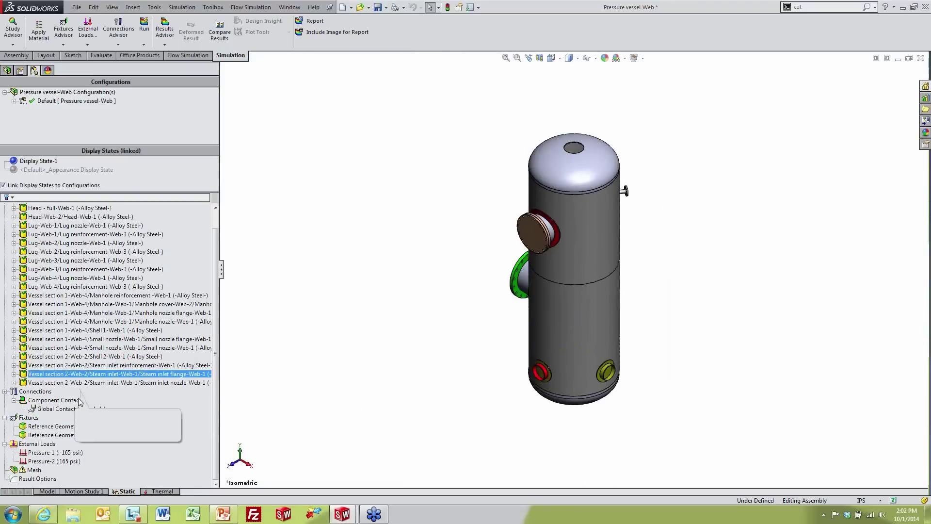
right_click(34, 469)
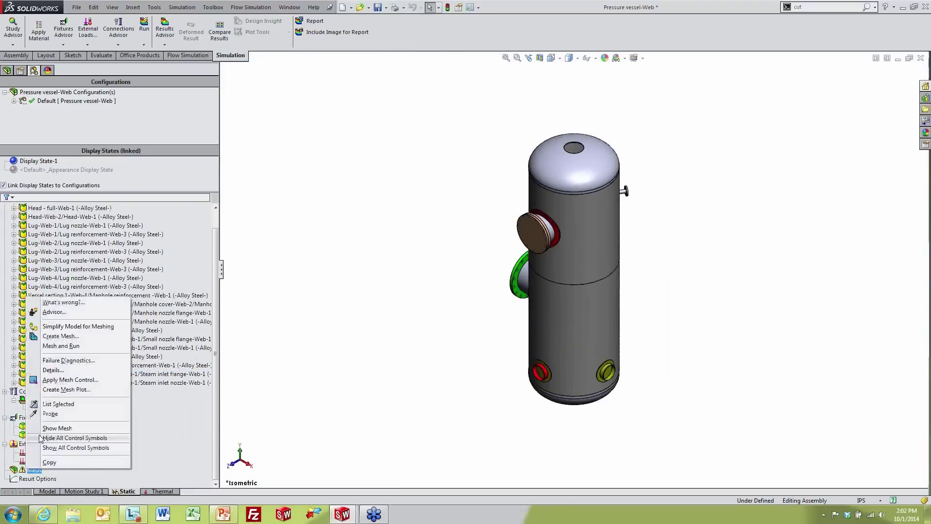
click(95, 337)
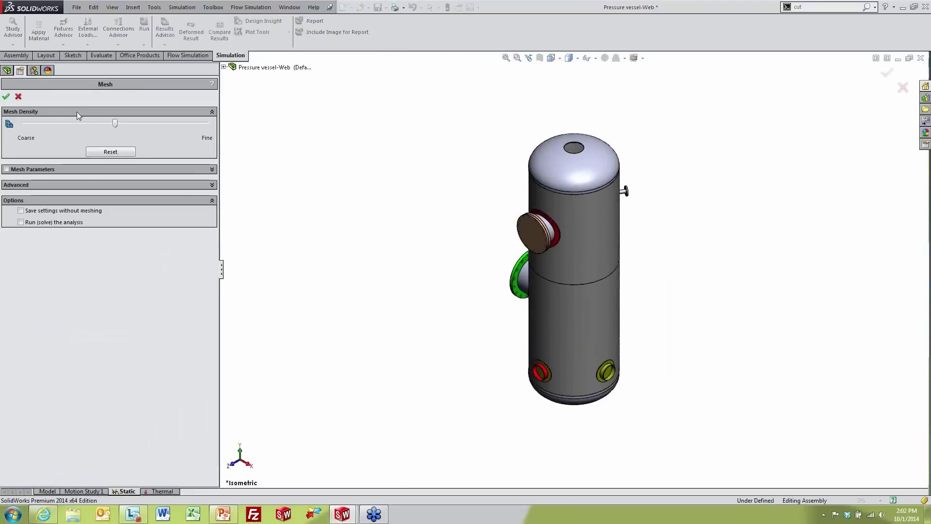
click(5, 96)
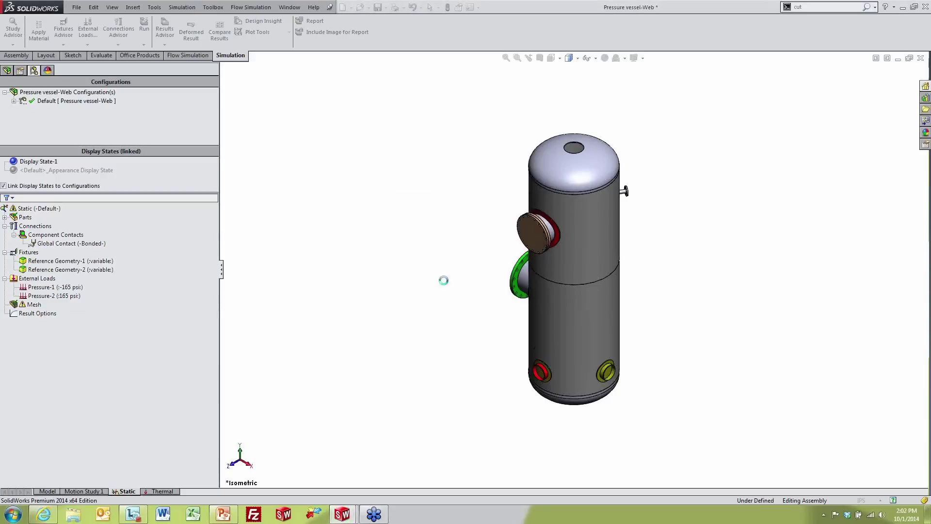
drag(472, 186, 767, 144)
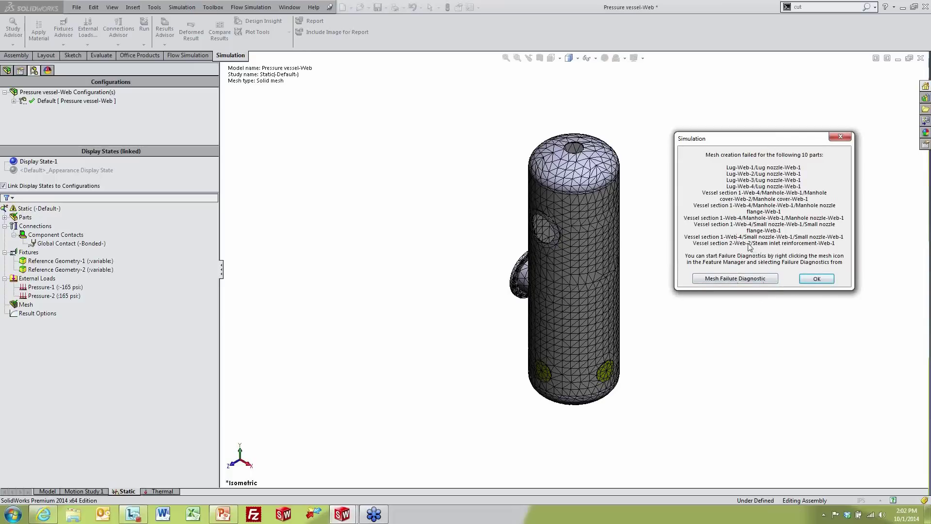
click(817, 279)
- Examine the mesh parameters for the standard mesh's element size and tolerance, leaving without remeshing
click(24, 305)
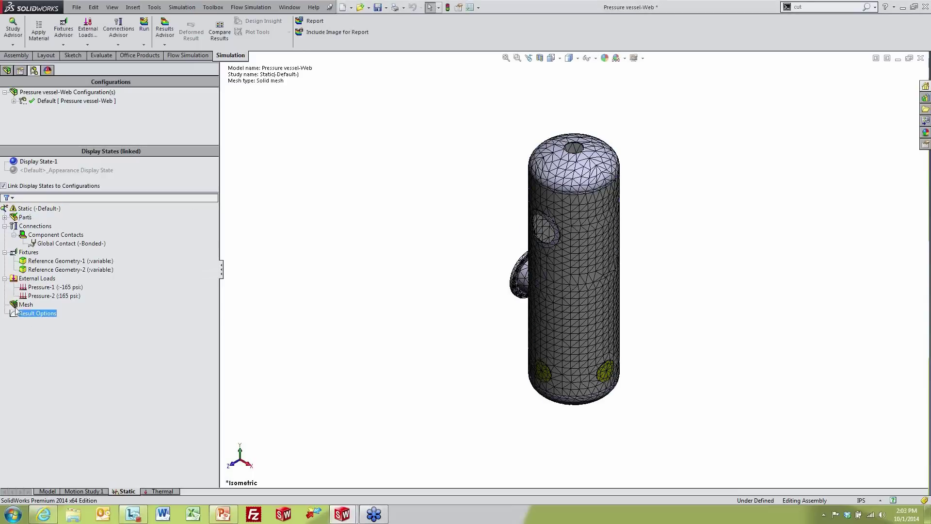
right_click(19, 305)
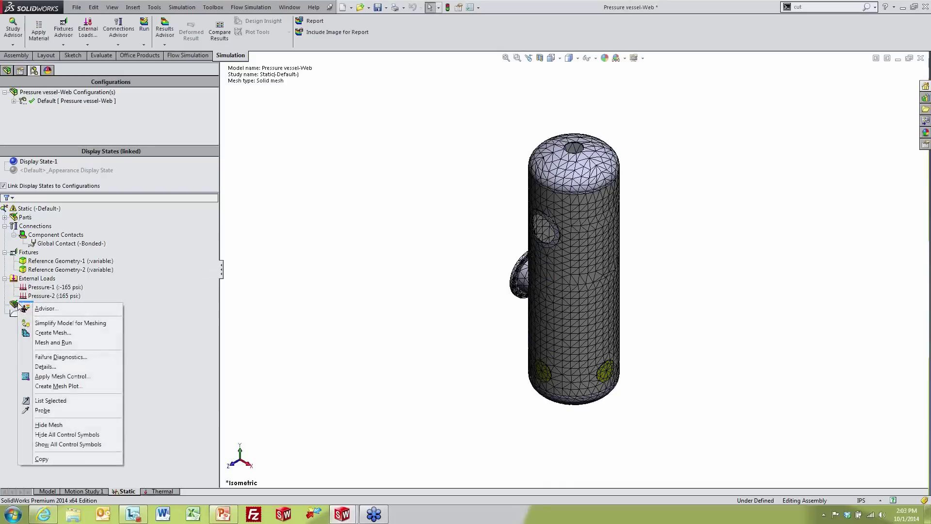
click(50, 333)
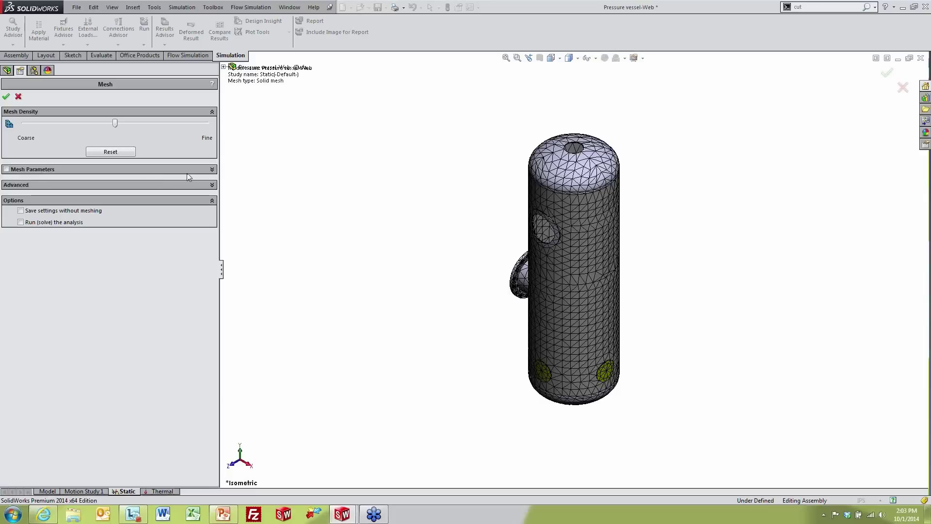
click(208, 170)
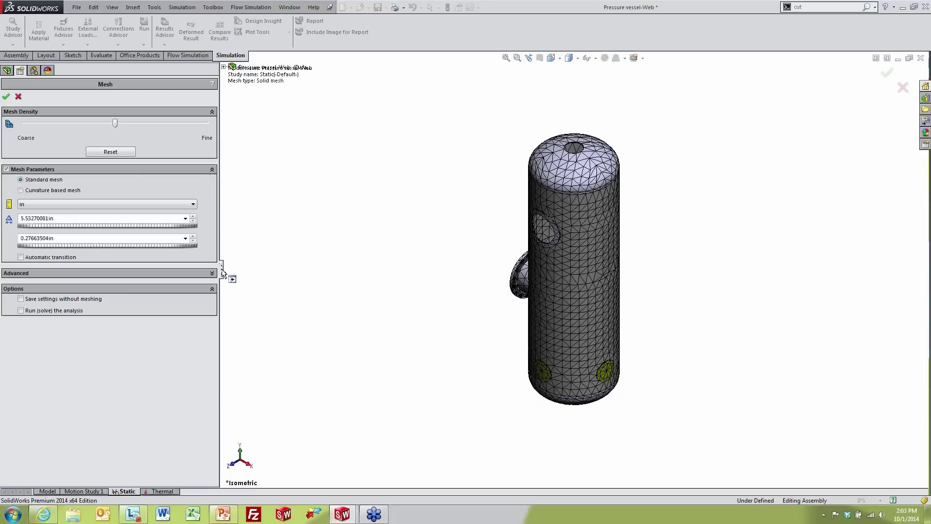
drag(221, 270, 253, 273)
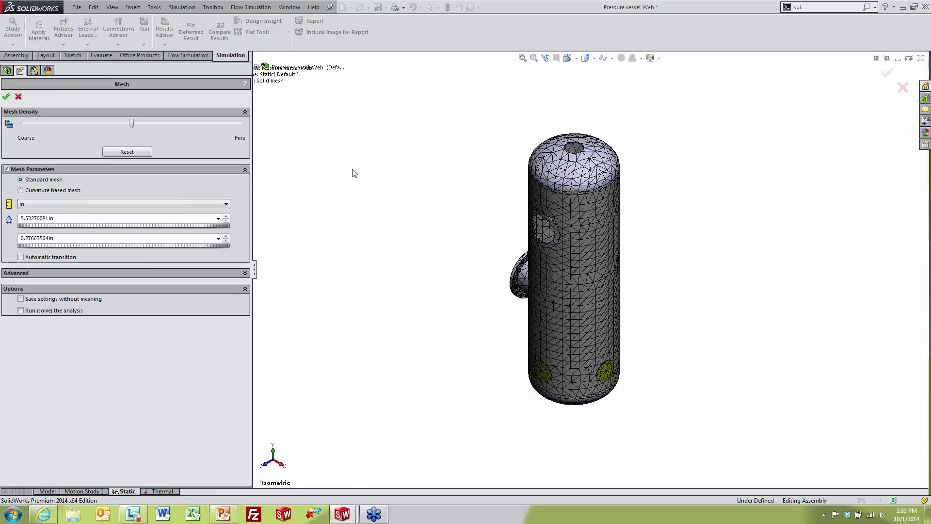
click(20, 98)
- Switch to the Steam inlet flange-Web part and create a static study named Static 1
key(ctrl+Tab)
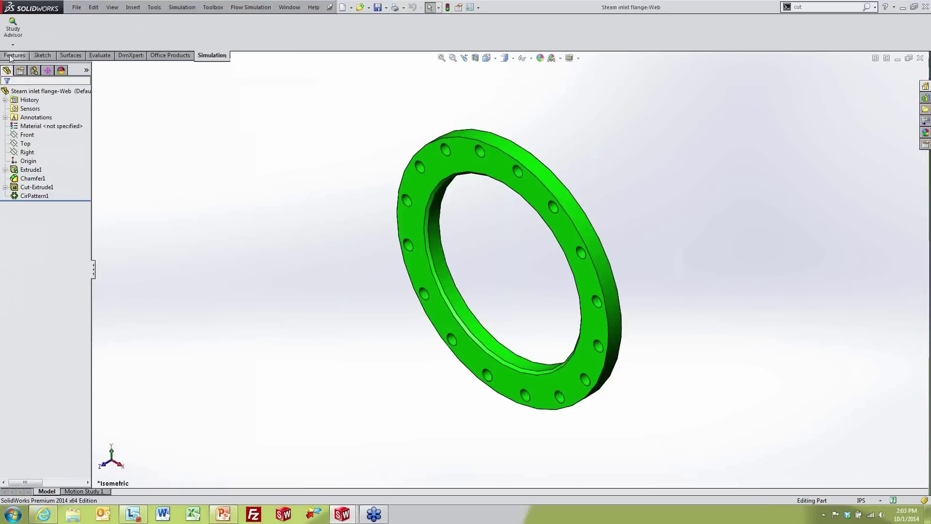
click(13, 44)
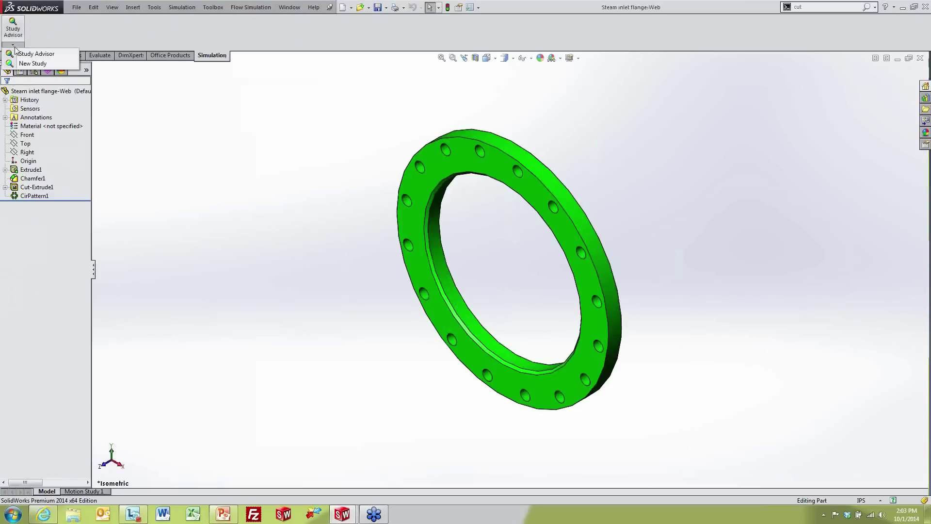
click(30, 63)
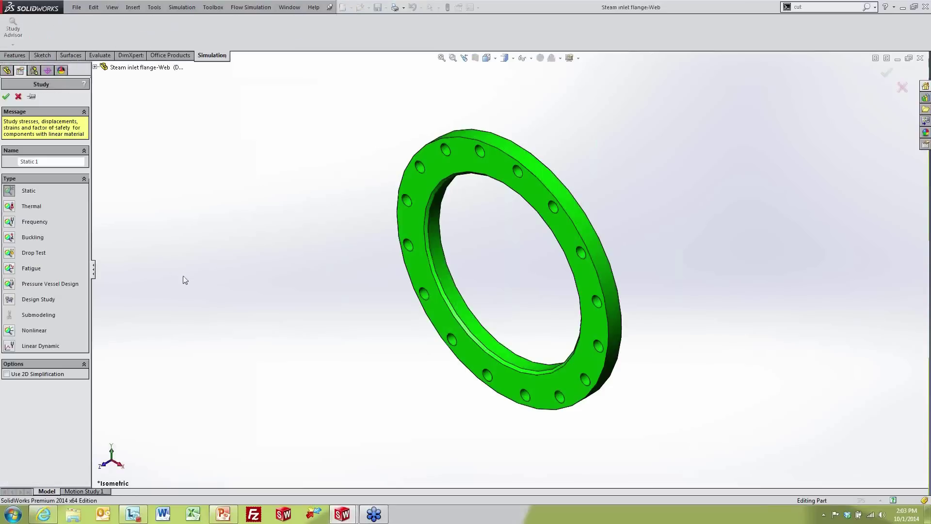
click(6, 96)
- Mesh the steam inlet flange with the default standard mesh and inspect the elements around its bolt holes
right_click(26, 251)
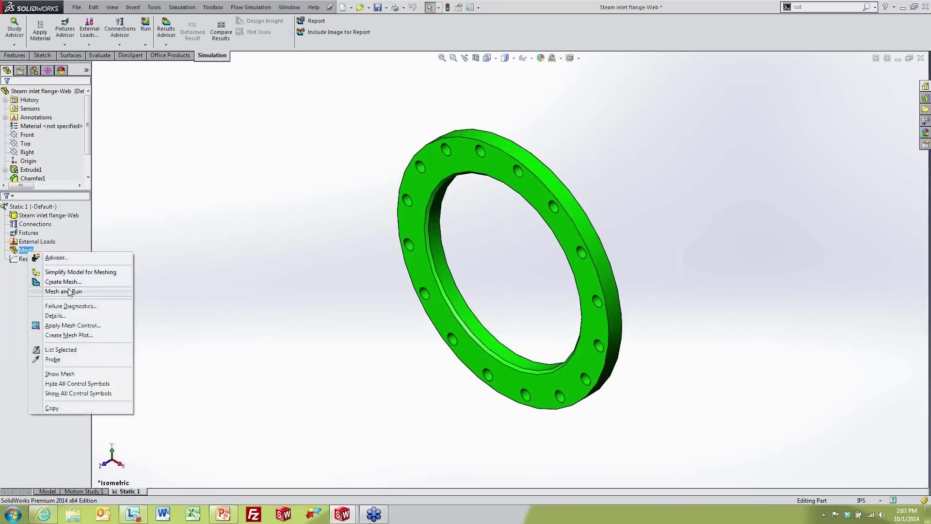
click(69, 292)
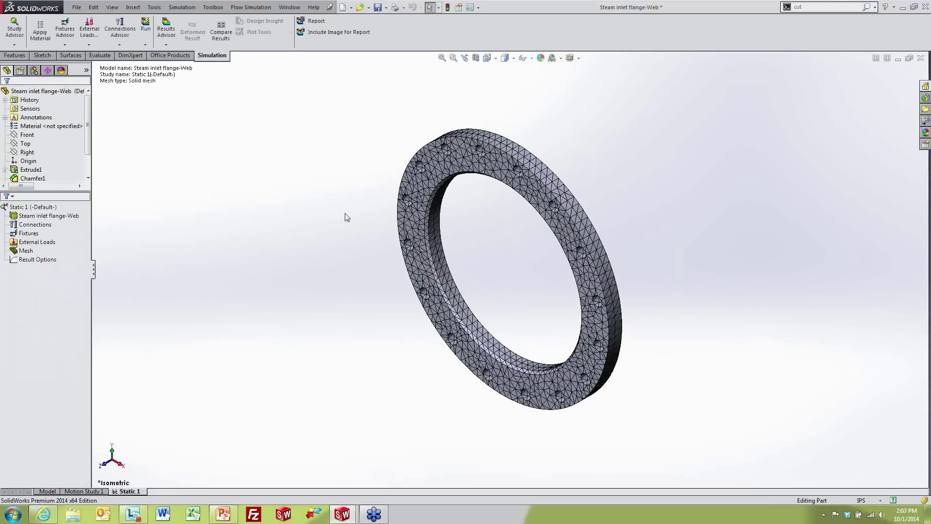
scroll(515, 193, down, 8)
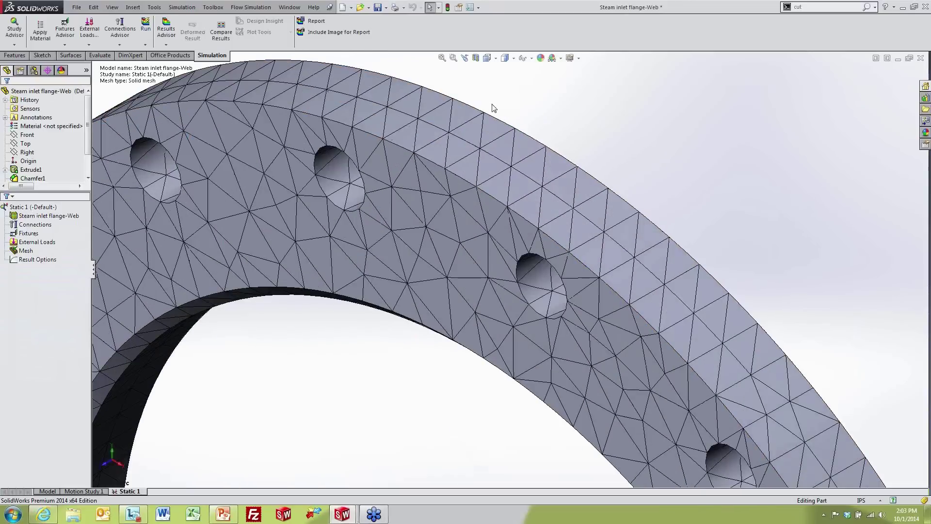
- Examine the flange's standard mesh parameters for element size and tolerance, leaving without remeshing
right_click(26, 250)
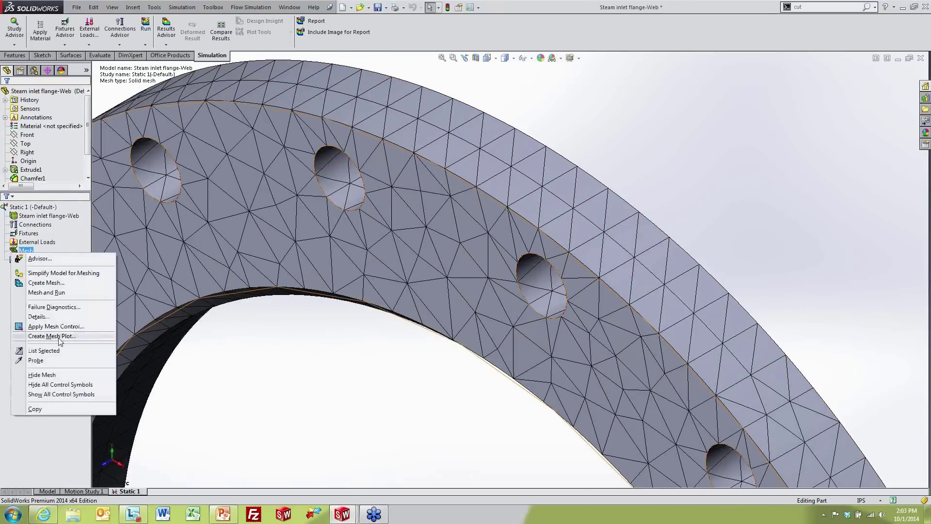
click(46, 283)
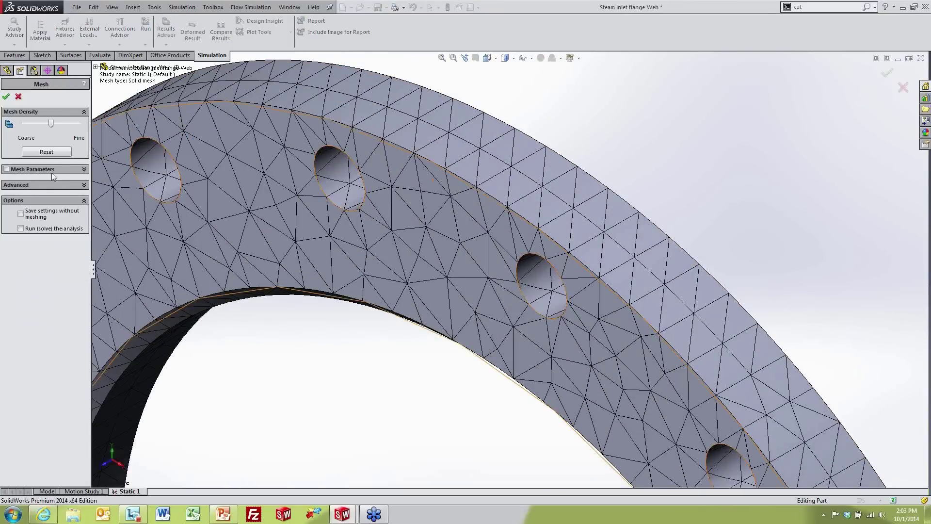
click(52, 171)
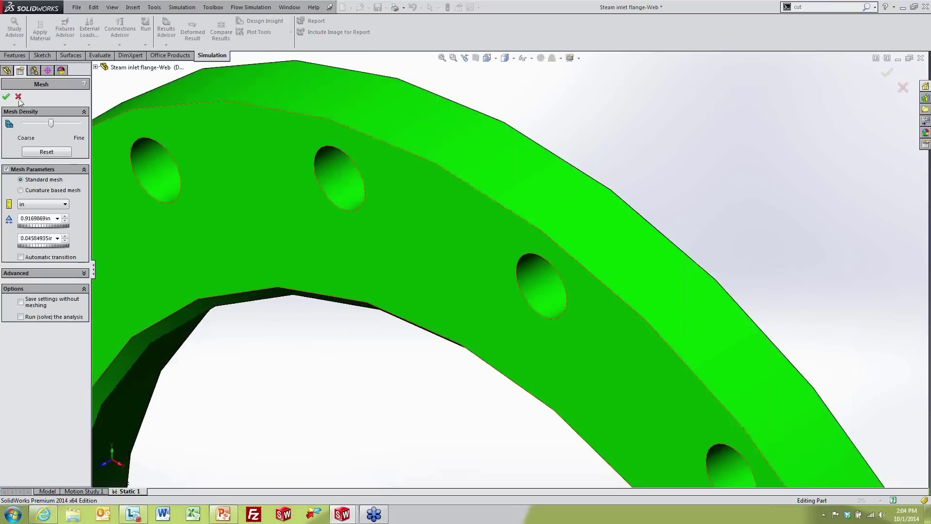
click(18, 97)
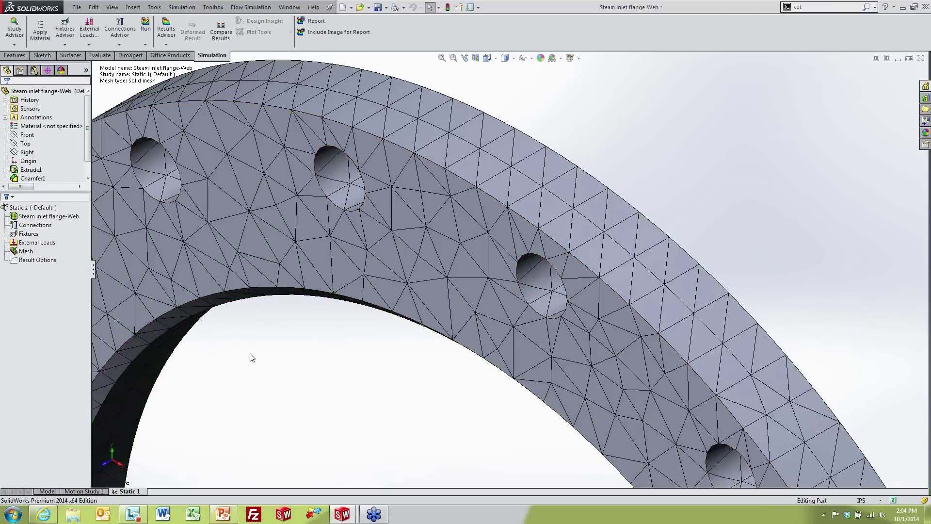
- Remesh the steam inlet flange with a curvature based mesh at the default density
right_click(25, 251)
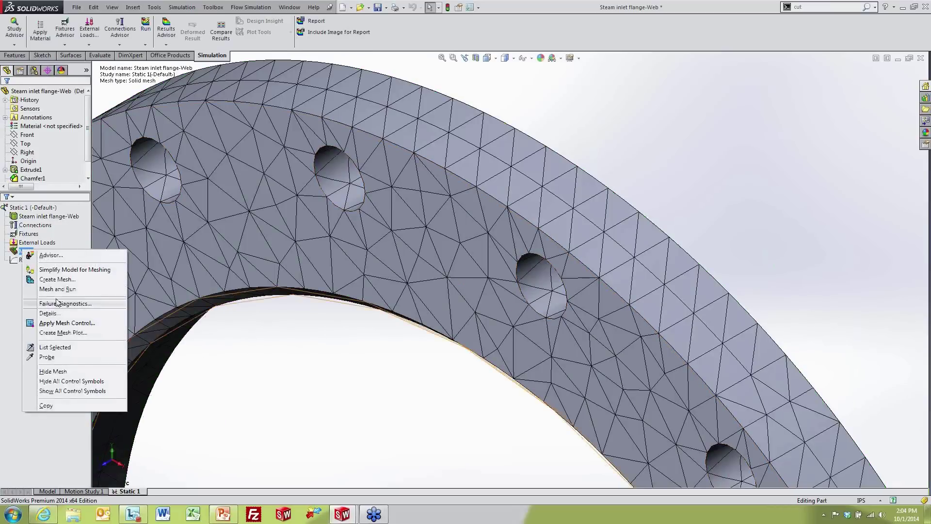
click(44, 284)
click(7, 170)
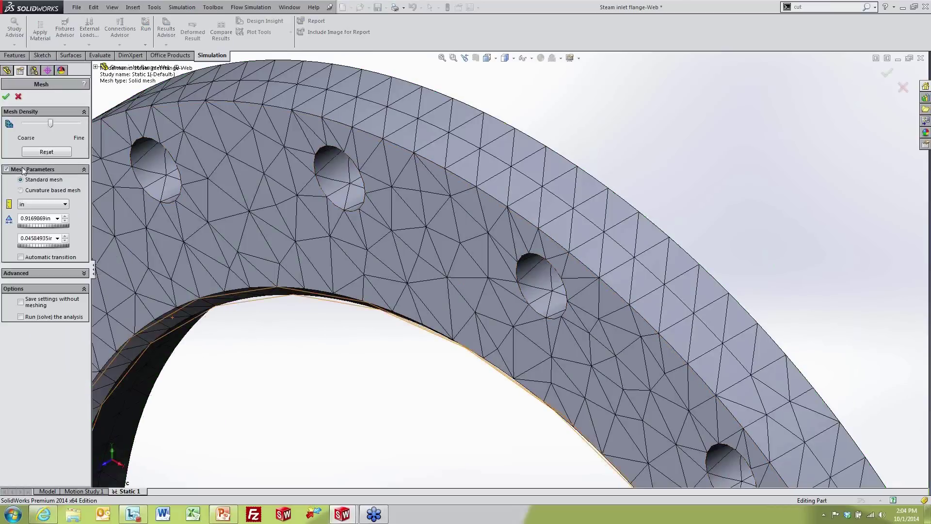
click(39, 192)
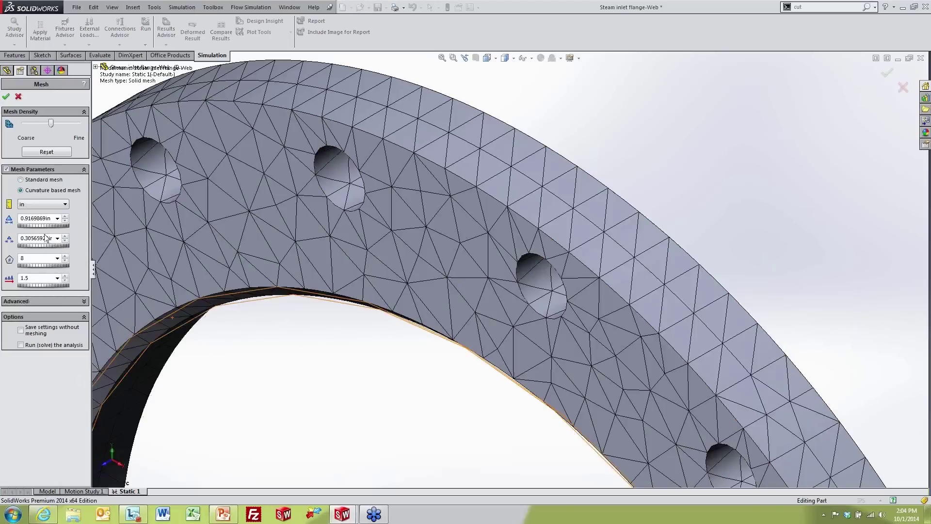
click(6, 96)
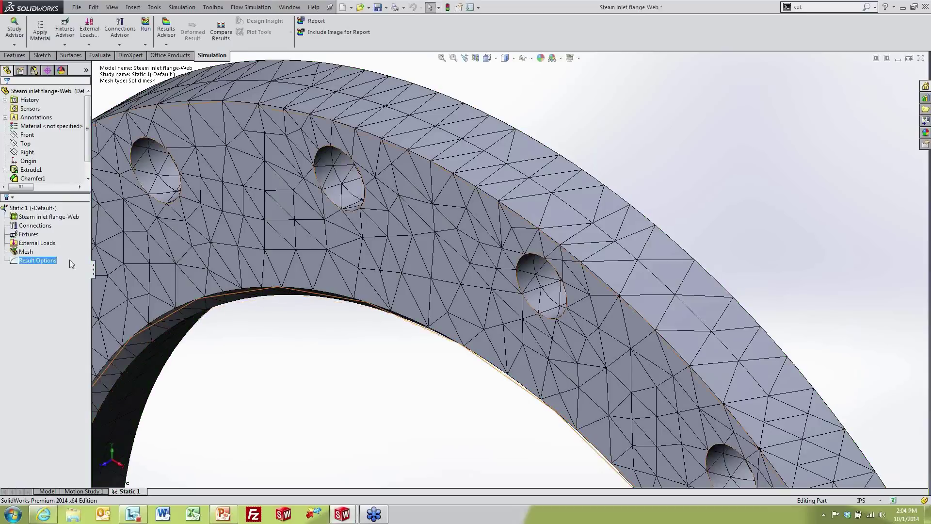
- Review the flange's curvature based mesh parameters, and view the presentation slide comparing standard and curvature based meshes
right_click(24, 251)
click(61, 279)
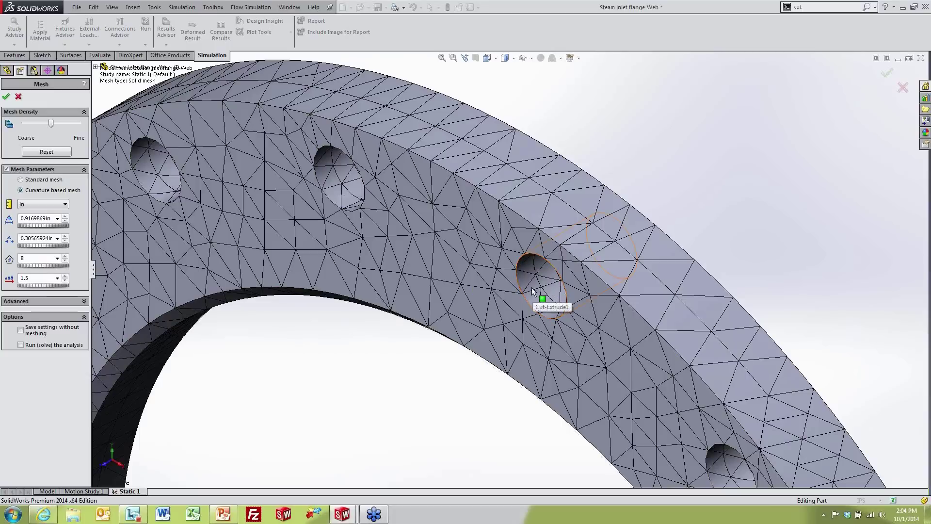
key(Return)
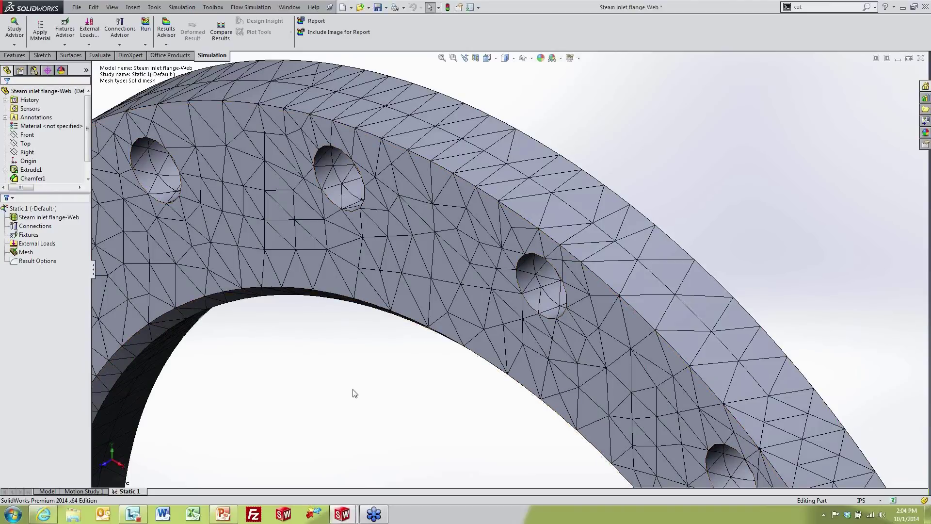
key(alt+Tab)
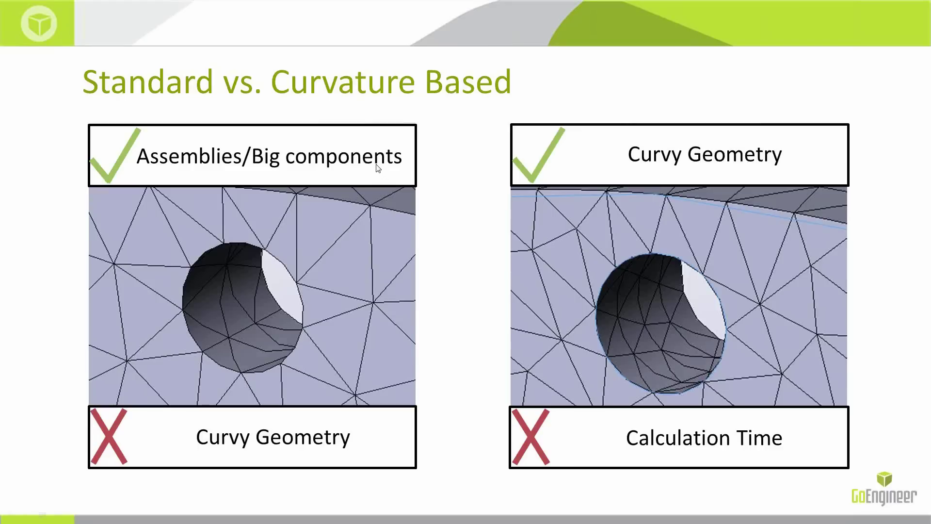
key(alt+Tab)
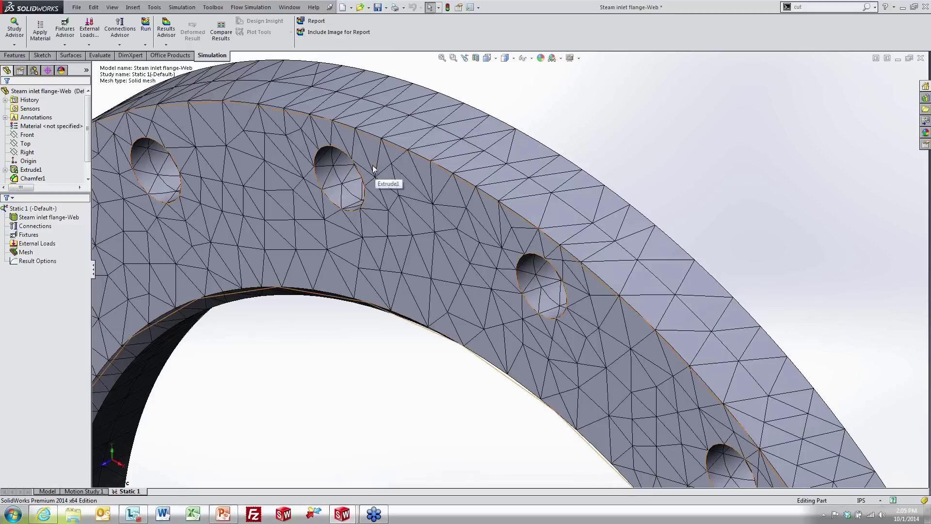
- Return to the pressure vessel's Static study and mesh the assembly with a curvature based mesh at the finest density
key(ctrl+Tab)
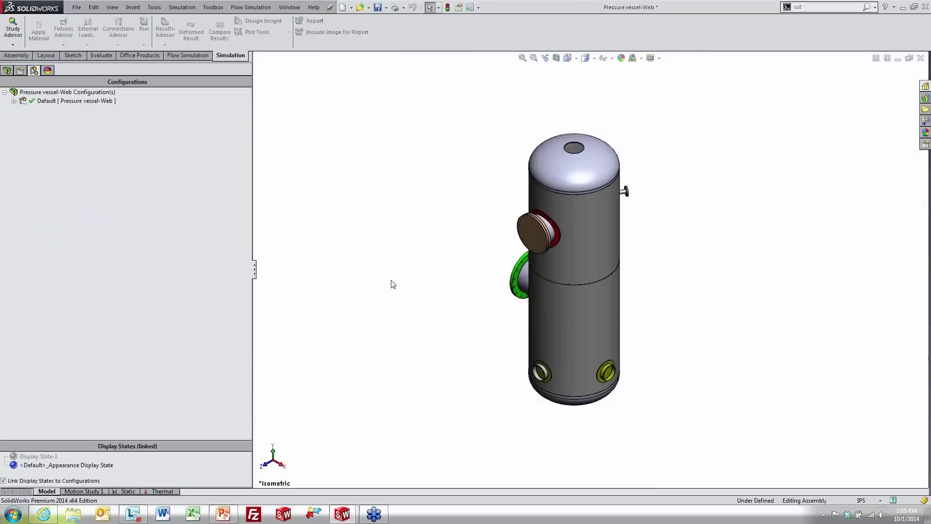
click(131, 492)
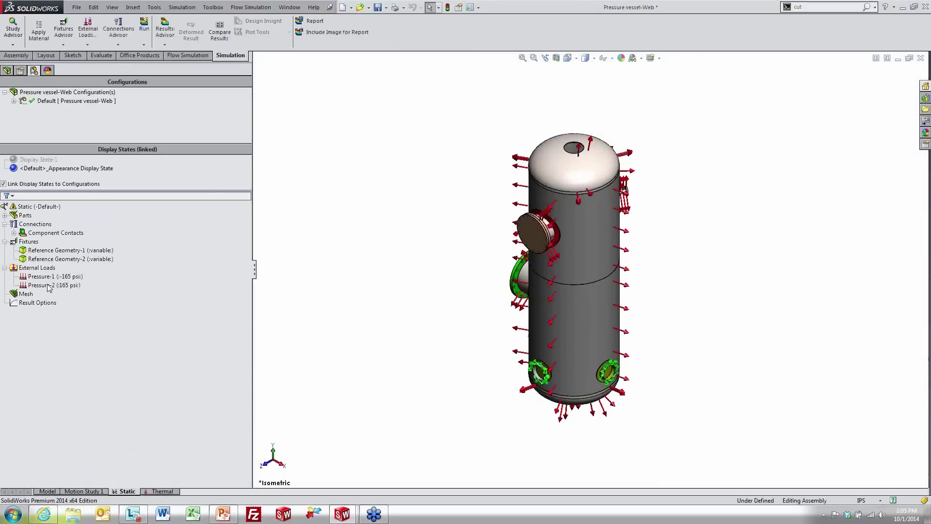
right_click(27, 293)
click(61, 327)
click(48, 190)
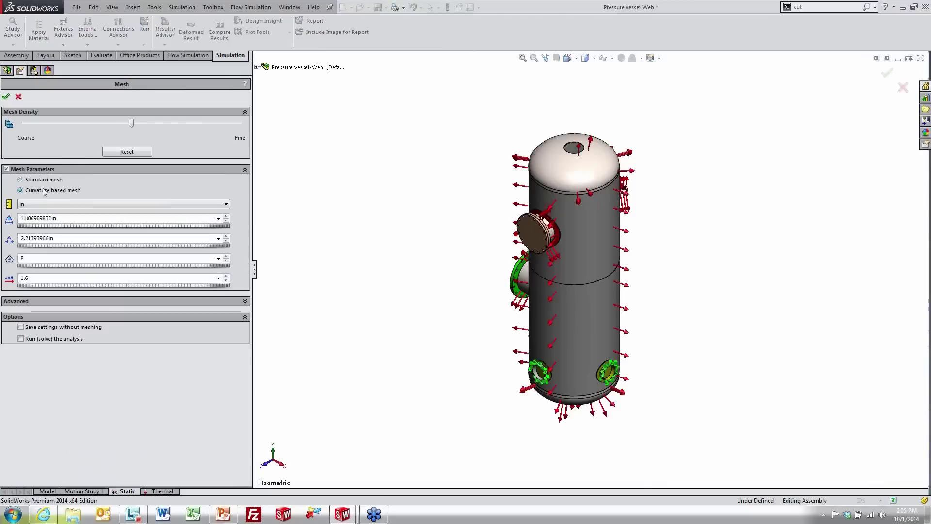
click(148, 124)
click(221, 127)
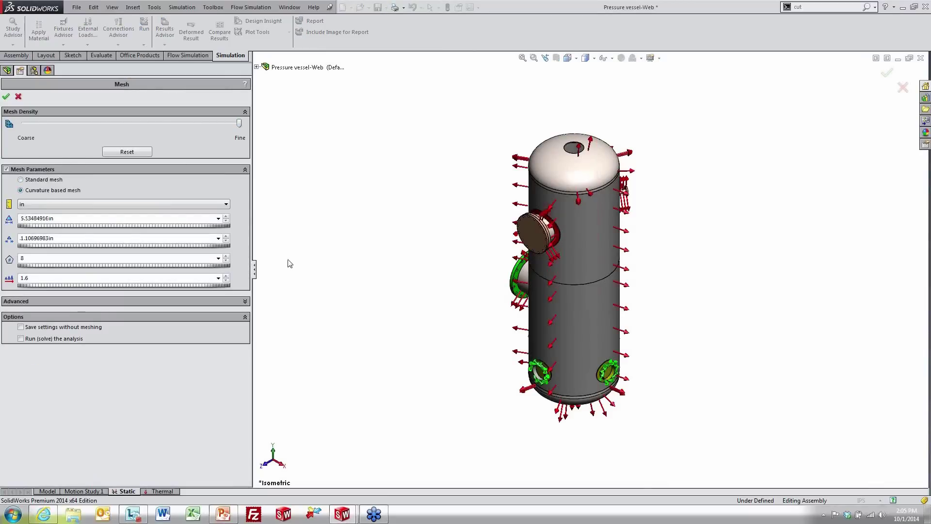
click(6, 96)
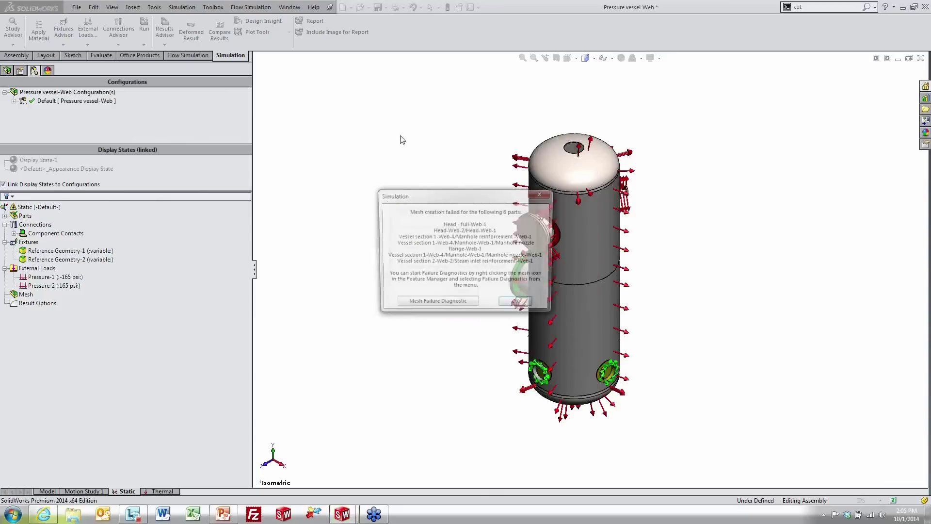
- Open the mesh failure diagnostics for the vessel and widen the Simulation Advisor to read the list of failed bodies
drag(467, 198, 736, 171)
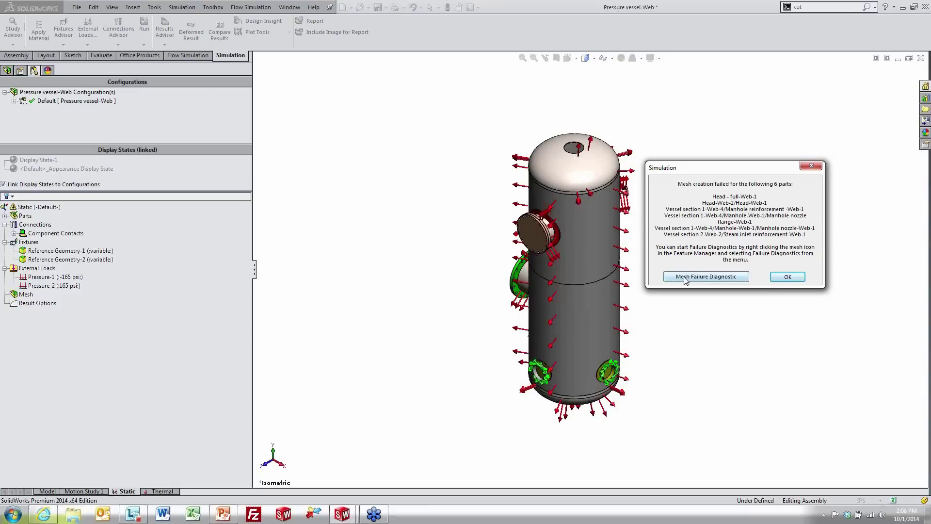
click(685, 277)
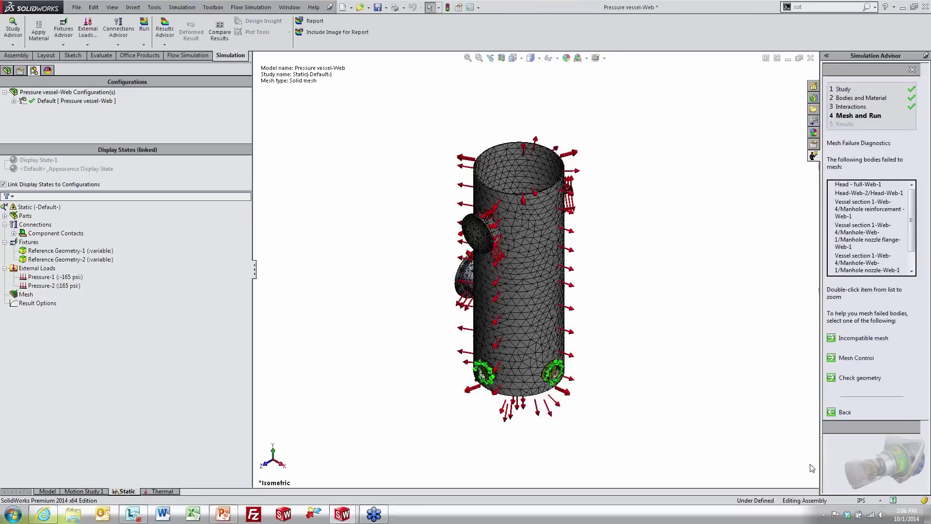
drag(820, 381, 756, 382)
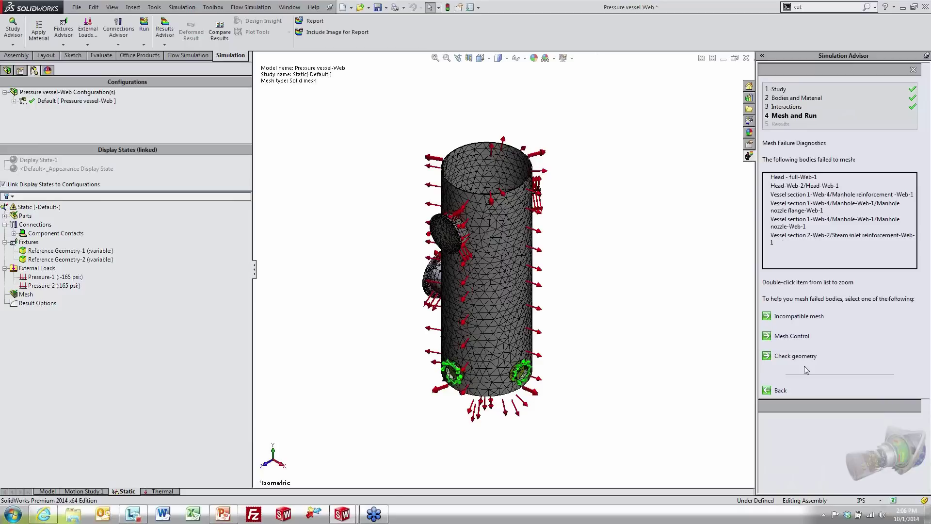
- Remesh the vessel's failed parts with incompatible mesh, keeping the finest curvature based settings and running the analysis
click(805, 321)
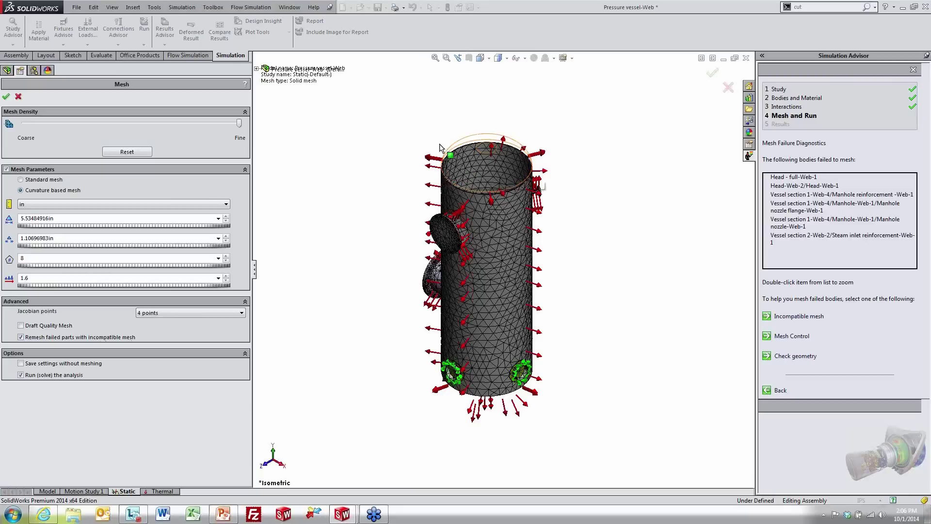
click(6, 97)
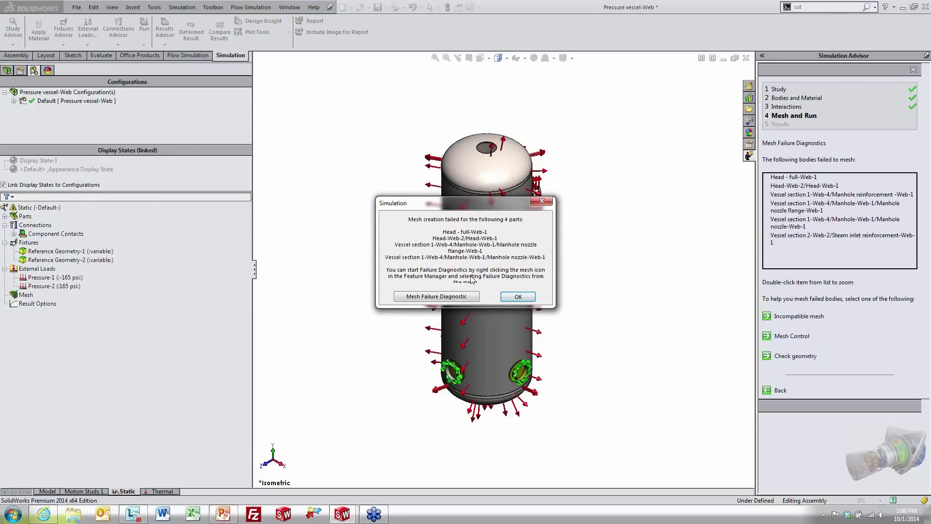
click(518, 296)
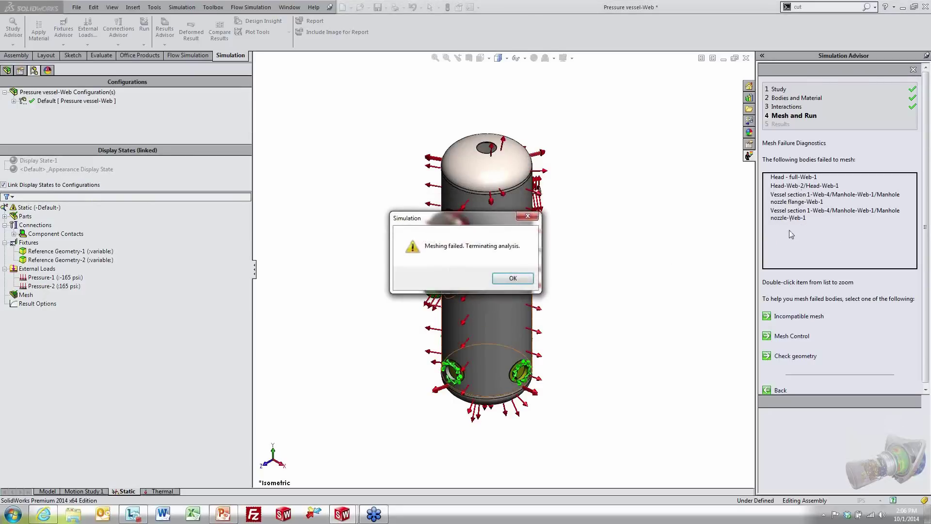
click(526, 278)
click(881, 514)
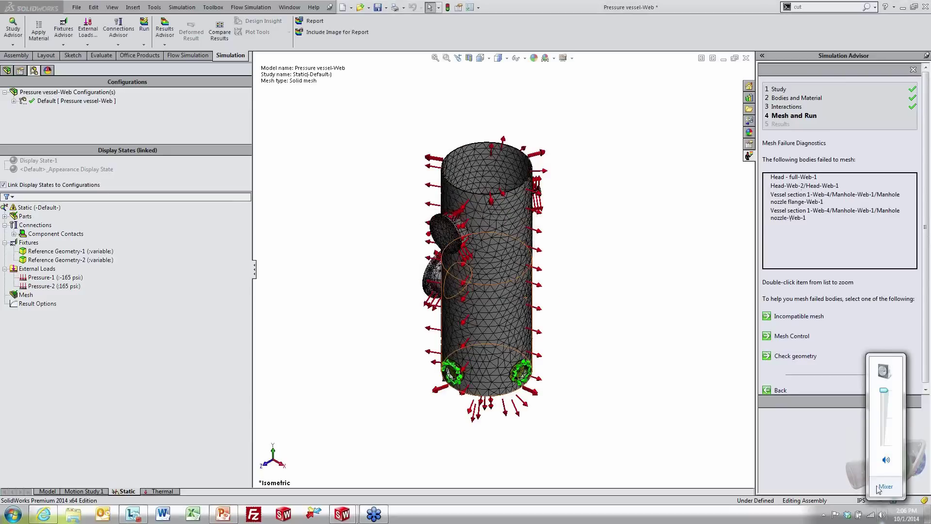
click(660, 410)
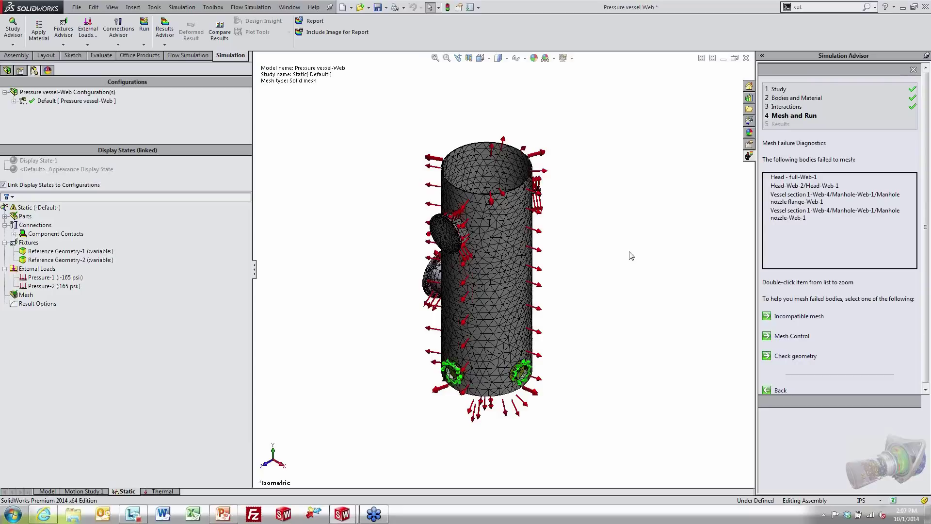
- Switch to the Manhole-Web assembly and inspect the manhole nozzle flange where it meets the nozzle and cover
key(ctrl+Tab)
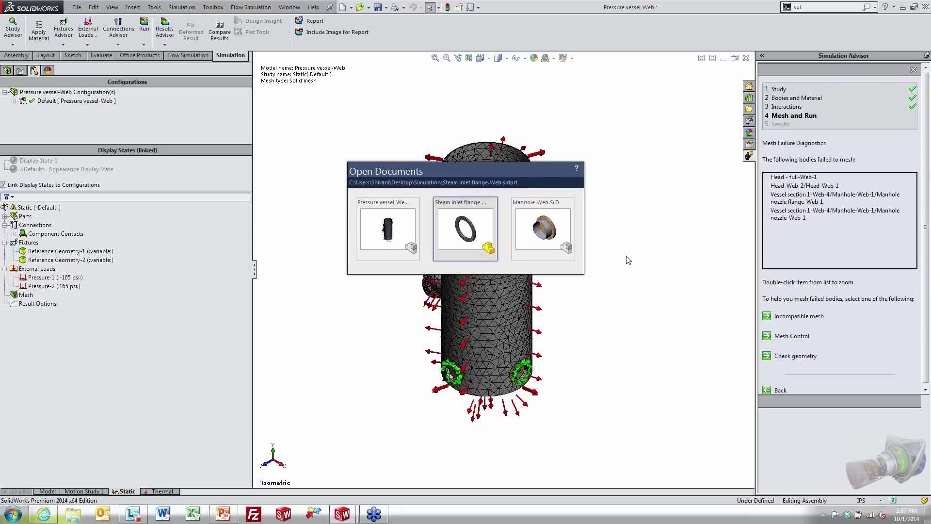
key(ctrl+Tab)
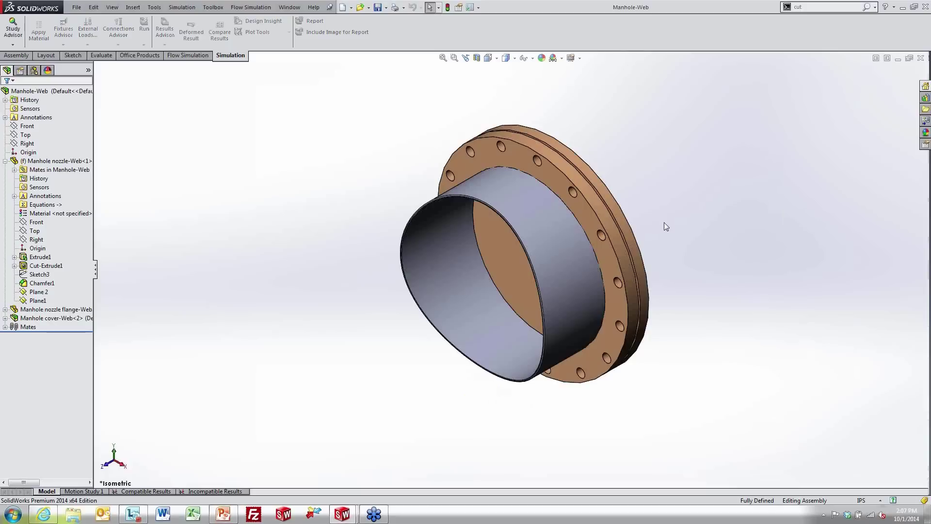
scroll(613, 238, up, 5)
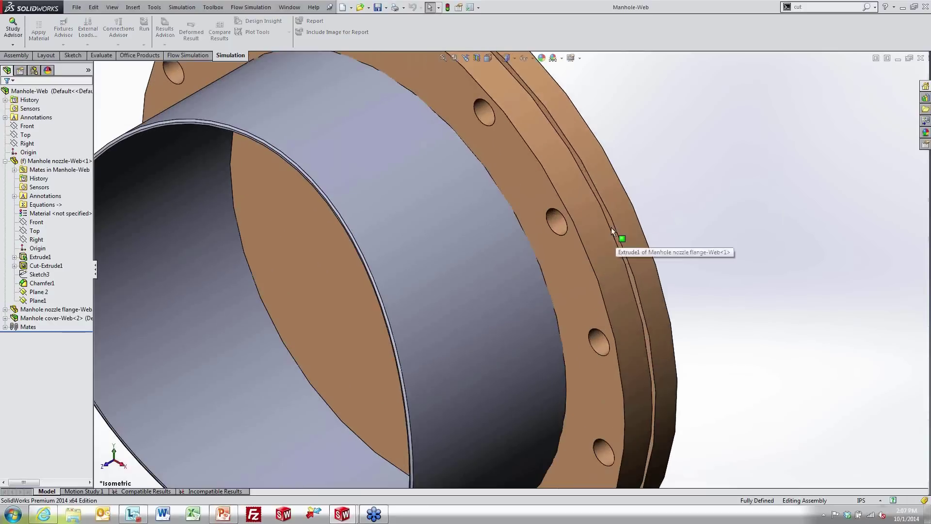
click(573, 198)
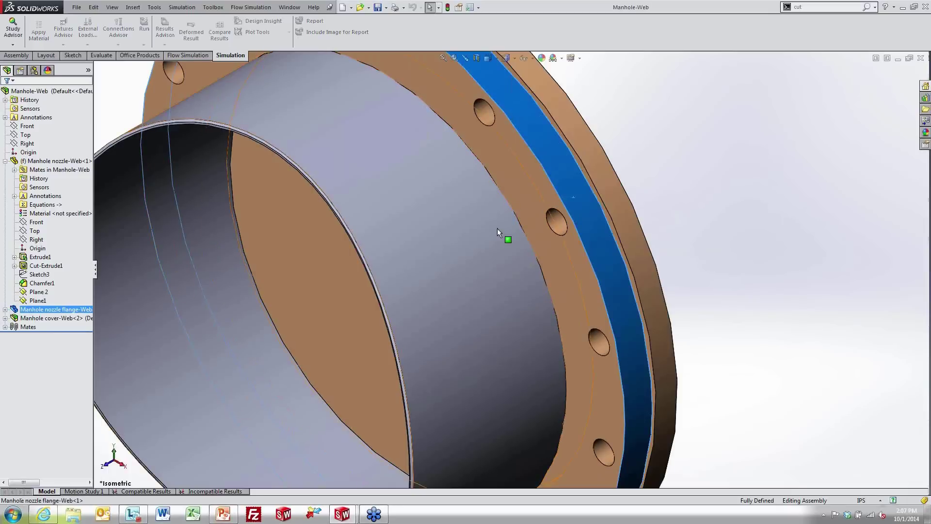
- Examine the manhole nozzle, flange and cover from both sides to see how the separate parts fit together
click(475, 257)
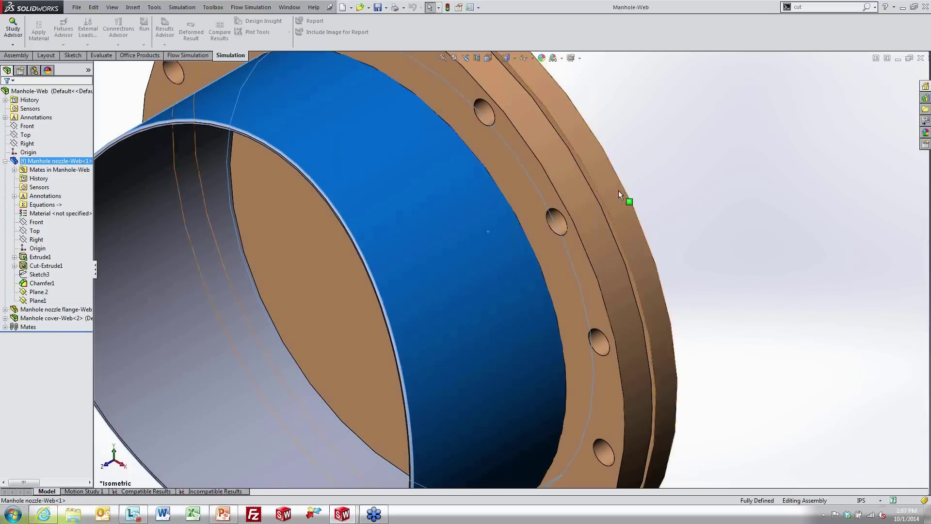
middle_drag(620, 190, 676, 249)
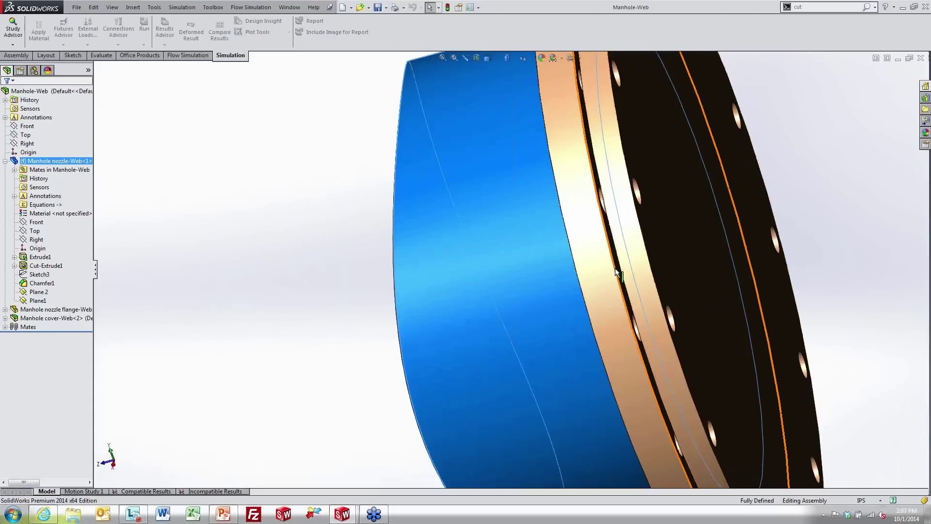
click(803, 213)
key(f)
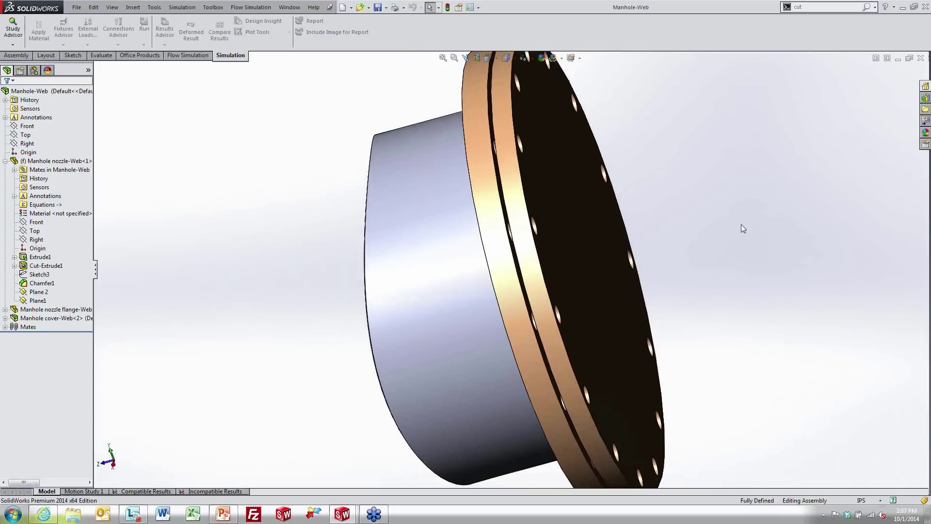
middle_drag(741, 226, 765, 221)
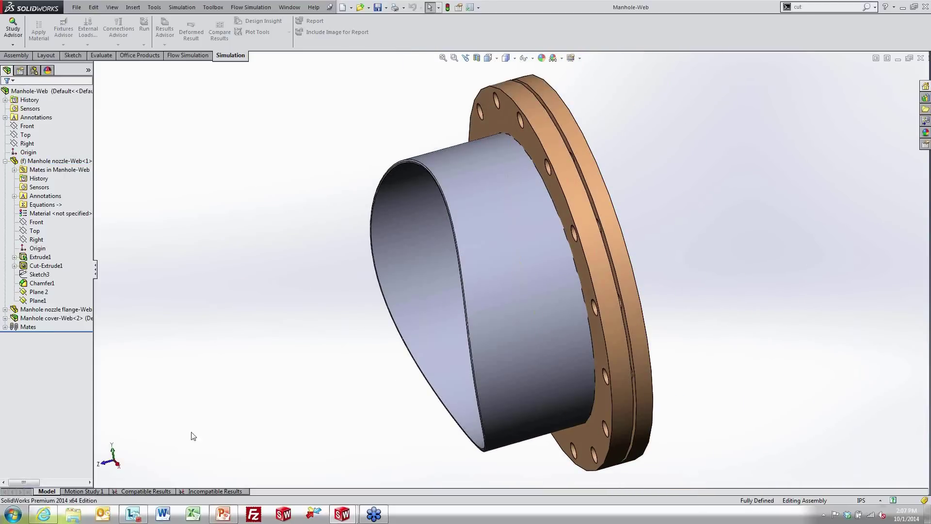
- Create a new static study for the manhole assembly and mesh it at the finest density
click(13, 45)
click(32, 63)
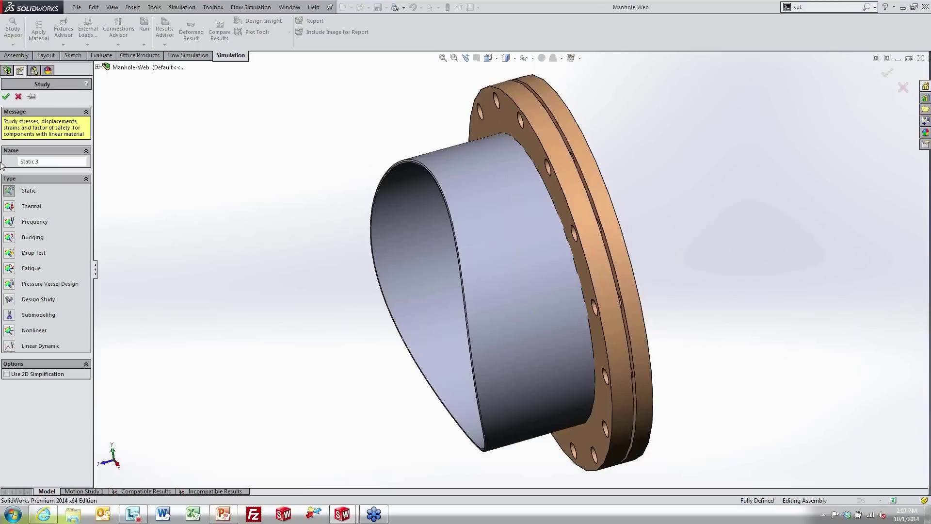
click(6, 96)
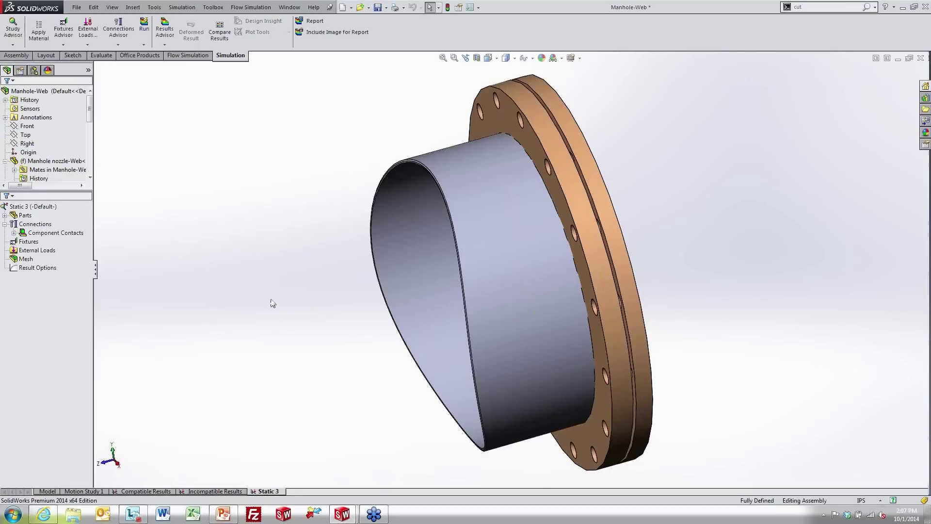
right_click(25, 258)
click(63, 286)
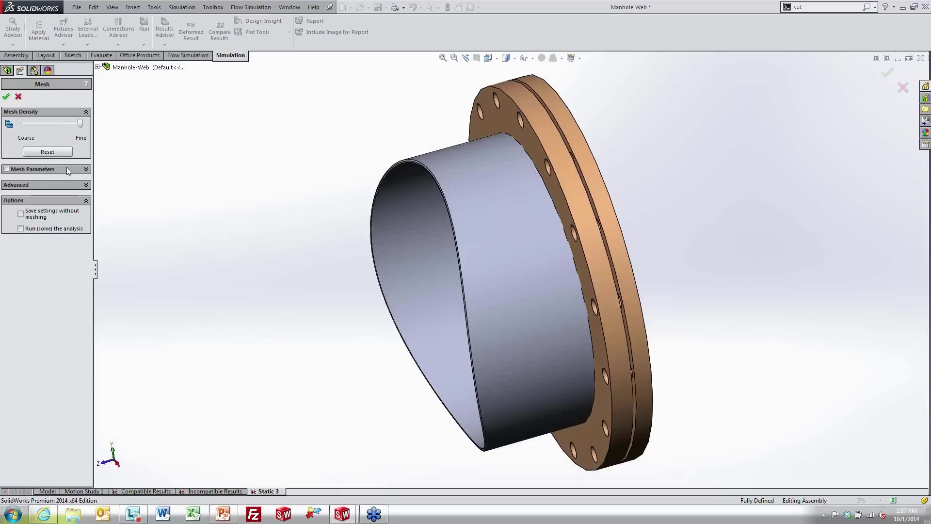
click(6, 96)
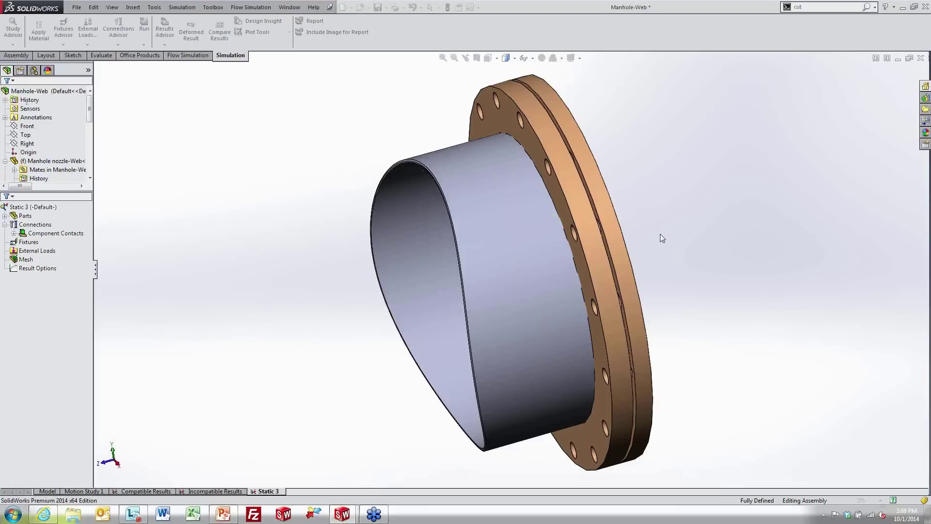
- Examine the compatible mesh along the edge where the manhole nozzle meets its flange, comparing the element nodes
scroll(660, 233, down, 3)
middle_drag(659, 228, 554, 312)
scroll(504, 287, down, 5)
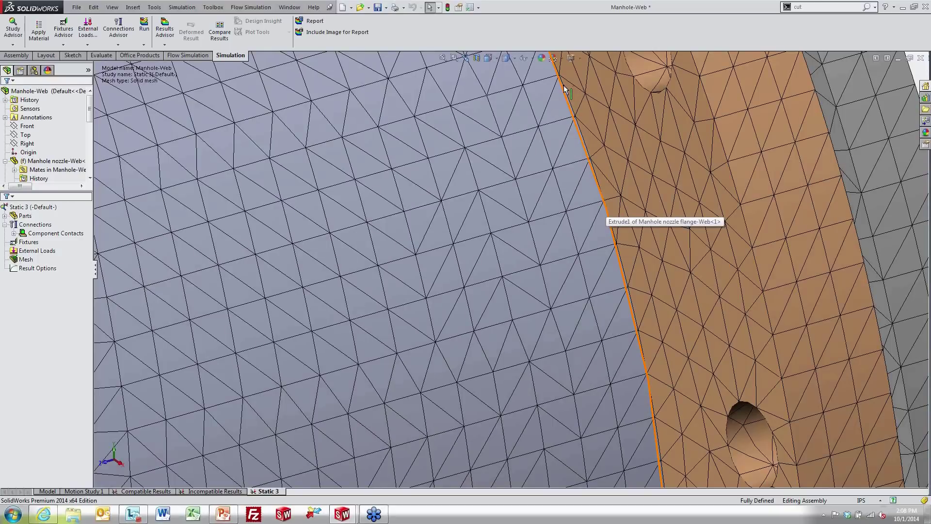
scroll(636, 306, up, 6)
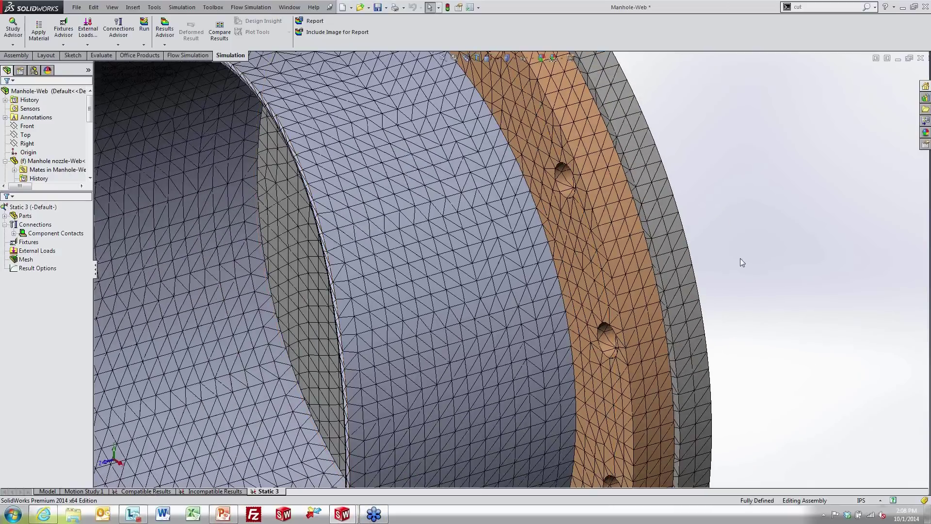
middle_drag(740, 260, 739, 267)
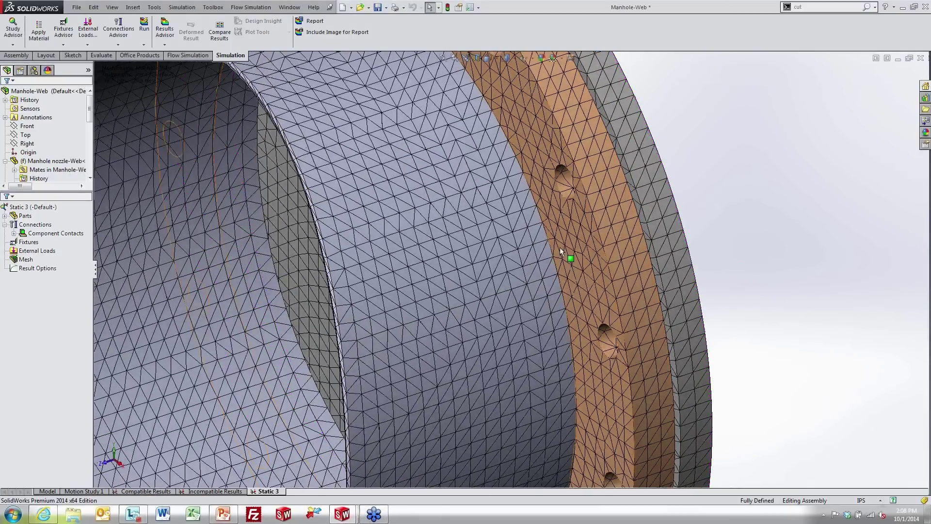
scroll(536, 219, down, 2)
- Edit the bonded global contact to use an incompatible mesh
click(36, 235)
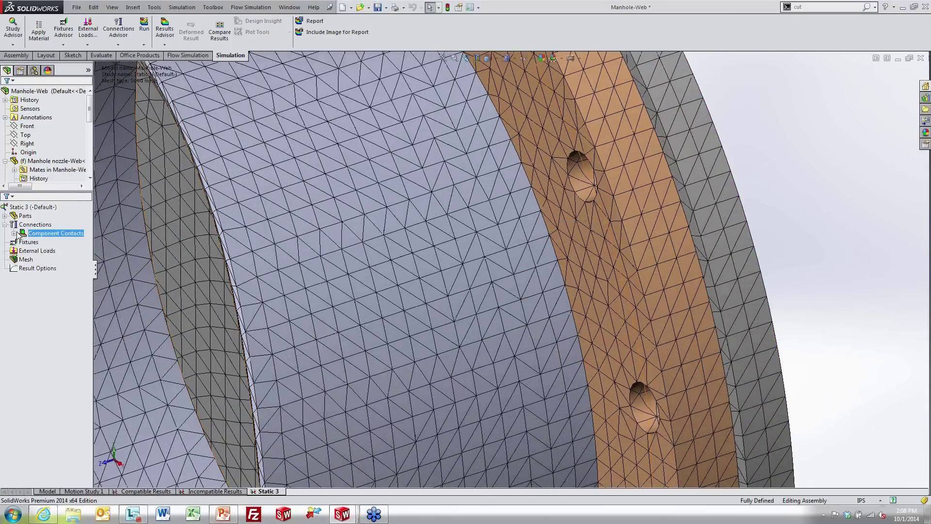
click(14, 233)
right_click(60, 241)
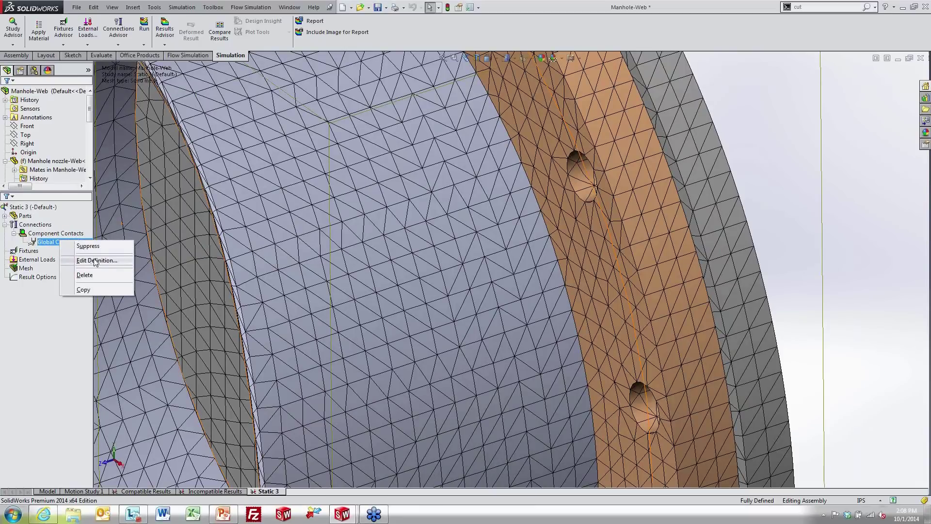
click(95, 261)
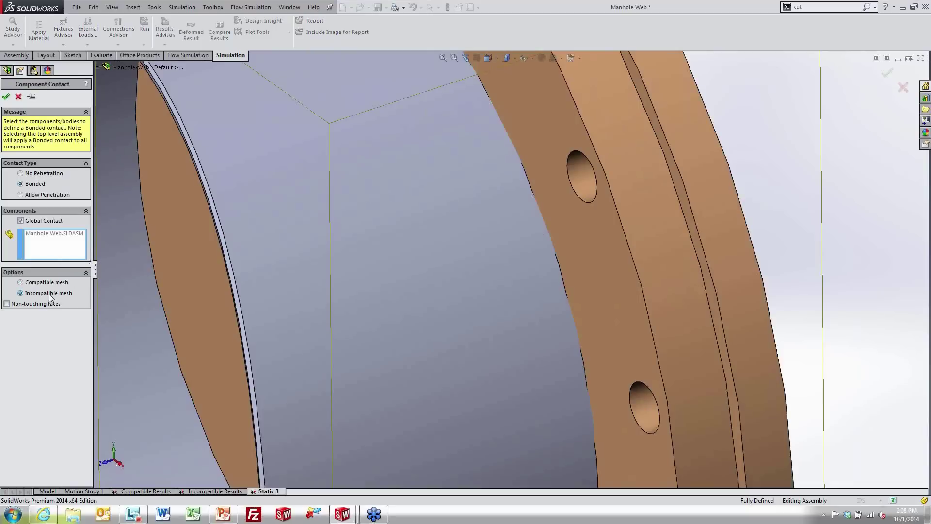
click(6, 96)
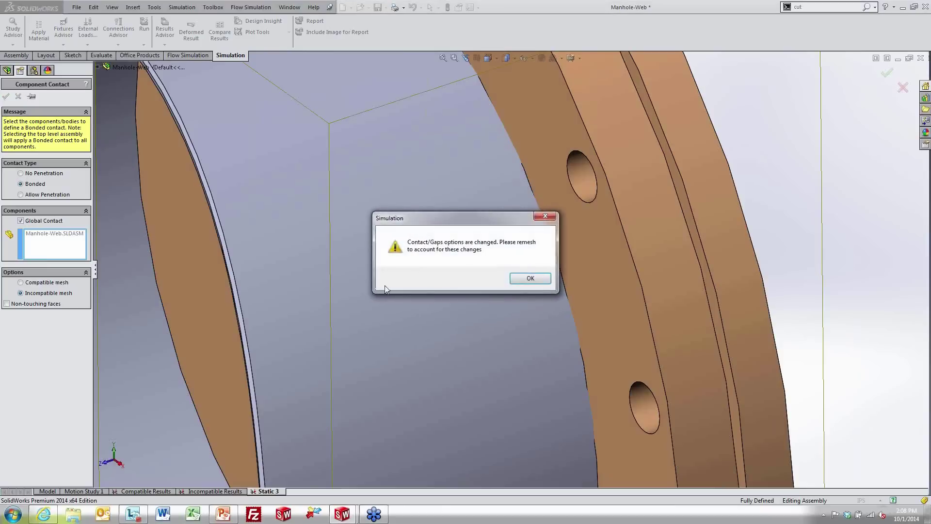
click(530, 279)
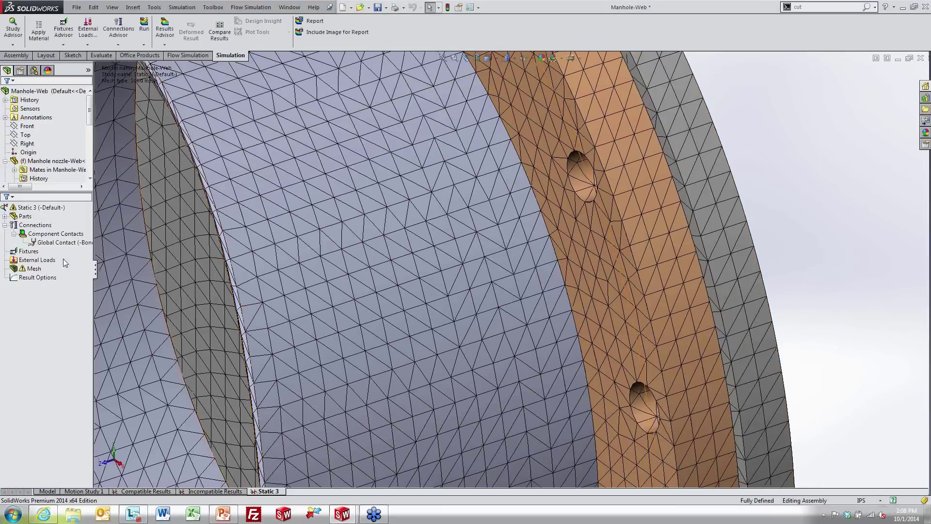
- Remesh the manhole assembly at the finest density with the incompatible contact setting
right_click(33, 268)
click(55, 308)
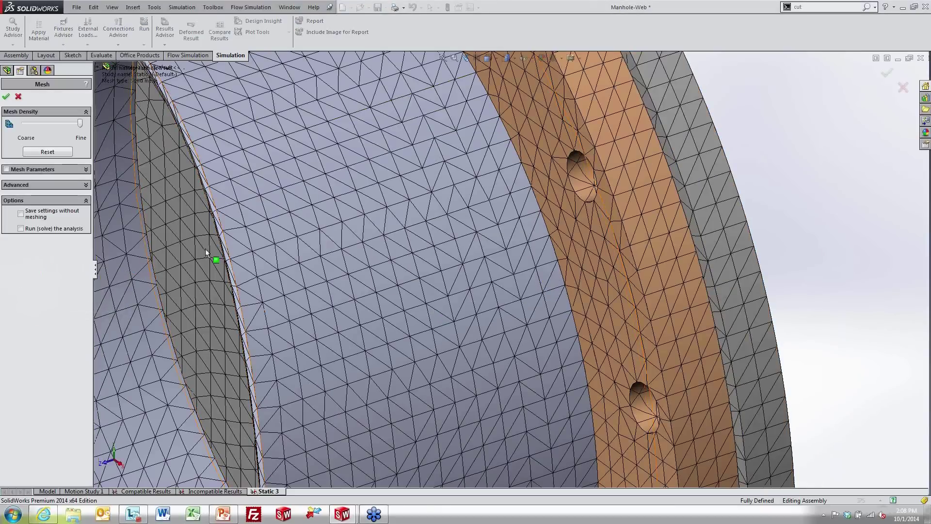
click(7, 97)
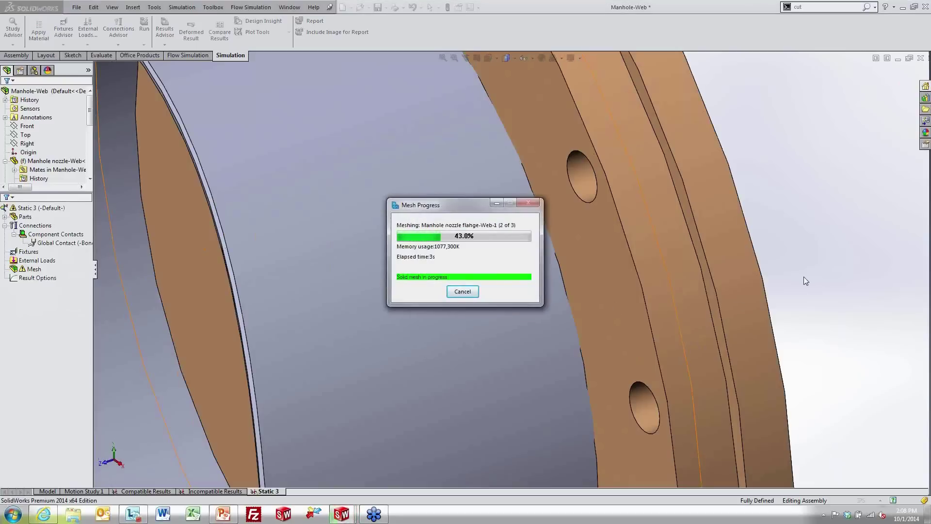
click(374, 516)
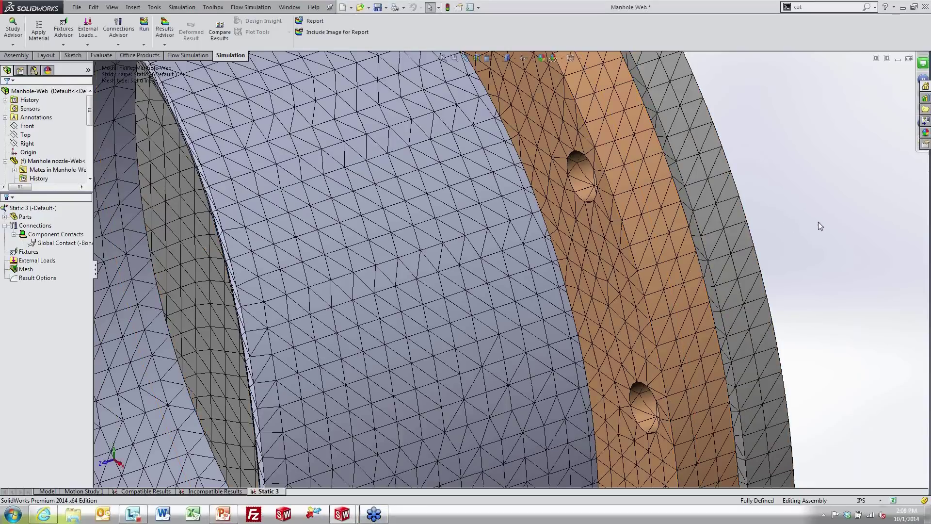
- Inspect the incompatible mesh where the nozzle meets the flange and around the cover, checking how the elements line up
scroll(528, 237, down, 5)
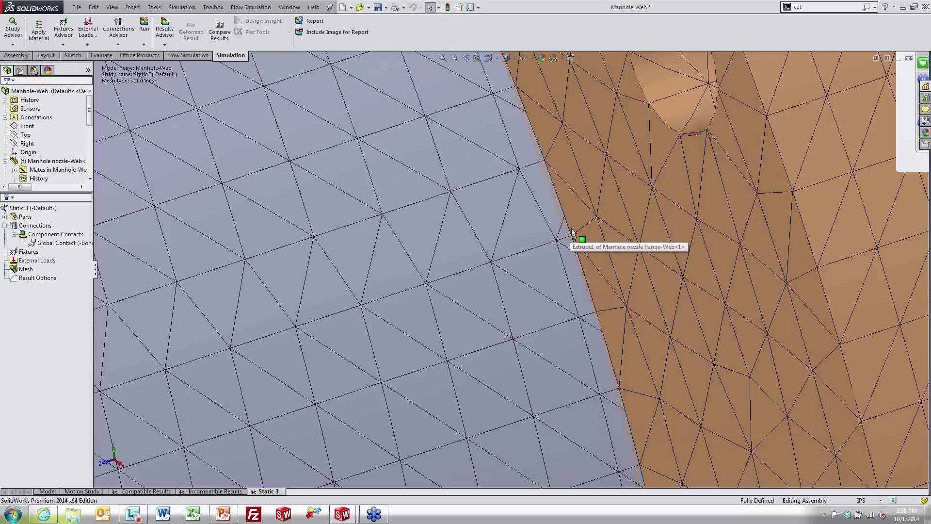
scroll(685, 261, up, 5)
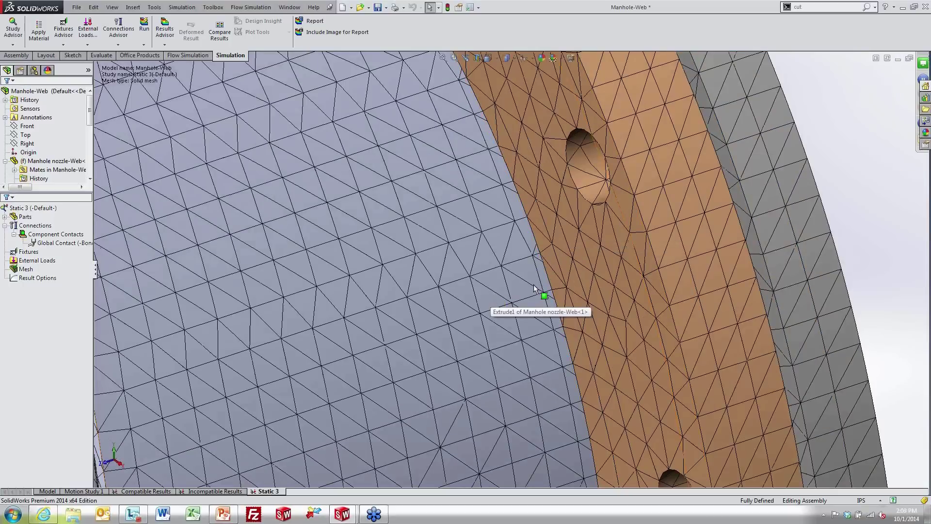
middle_drag(843, 182, 723, 264)
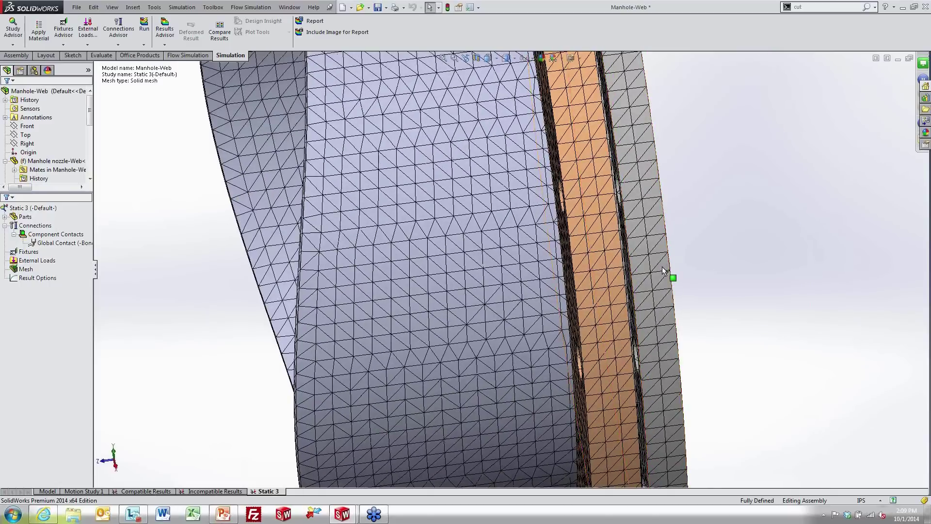
scroll(662, 266, down, 3)
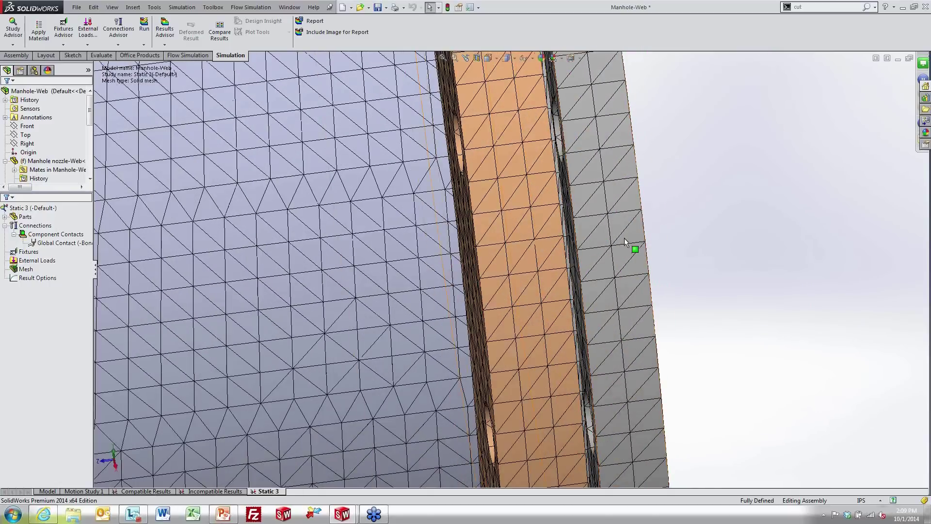
middle_drag(607, 239, 556, 289)
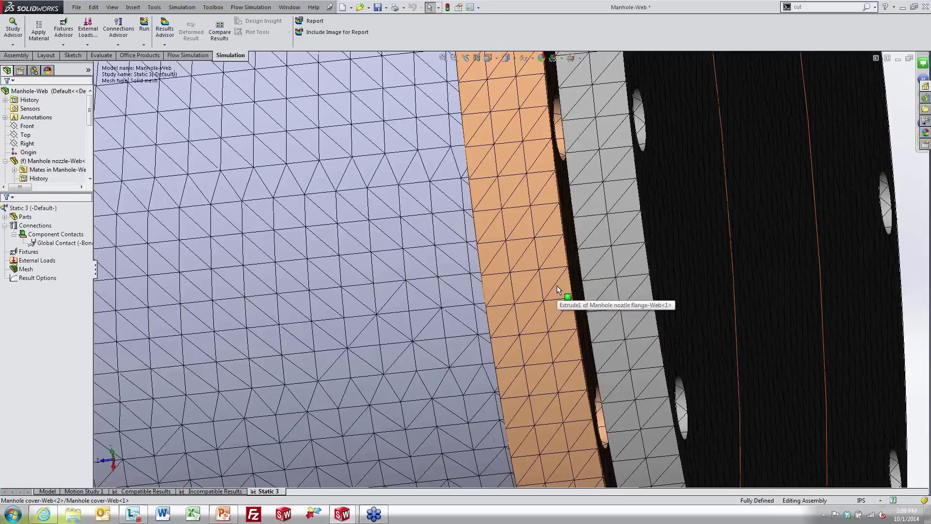
scroll(512, 232, up, 5)
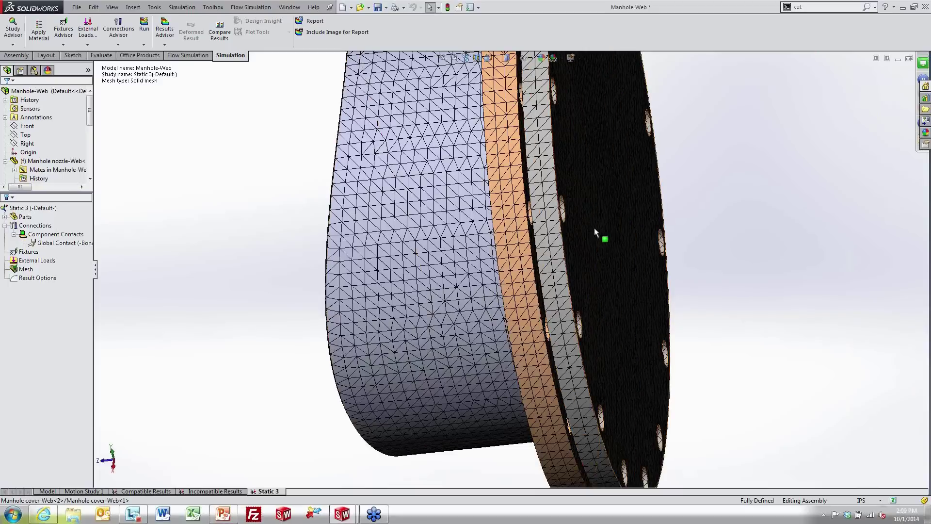
middle_drag(778, 210, 693, 165)
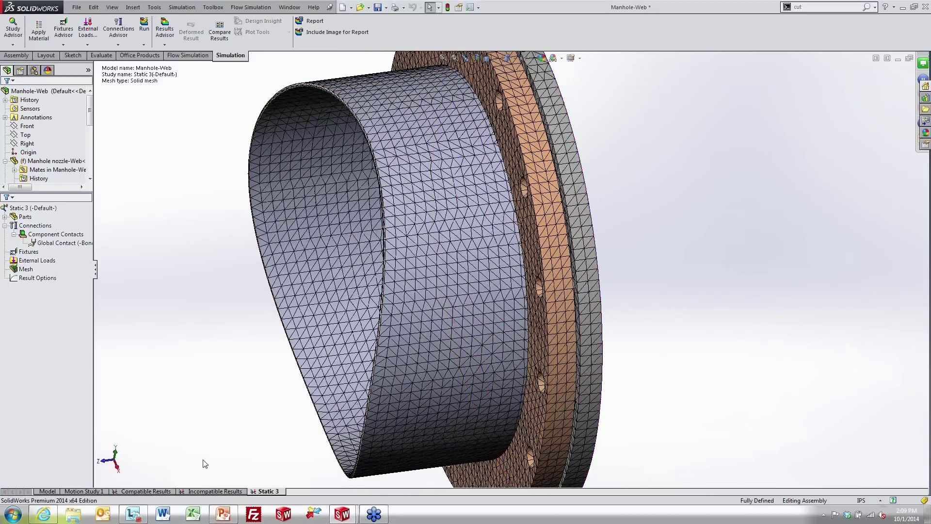
- Show the von Mises stress plot of the Compatible Results study and examine the stress at the nozzle-to-flange joint
click(144, 492)
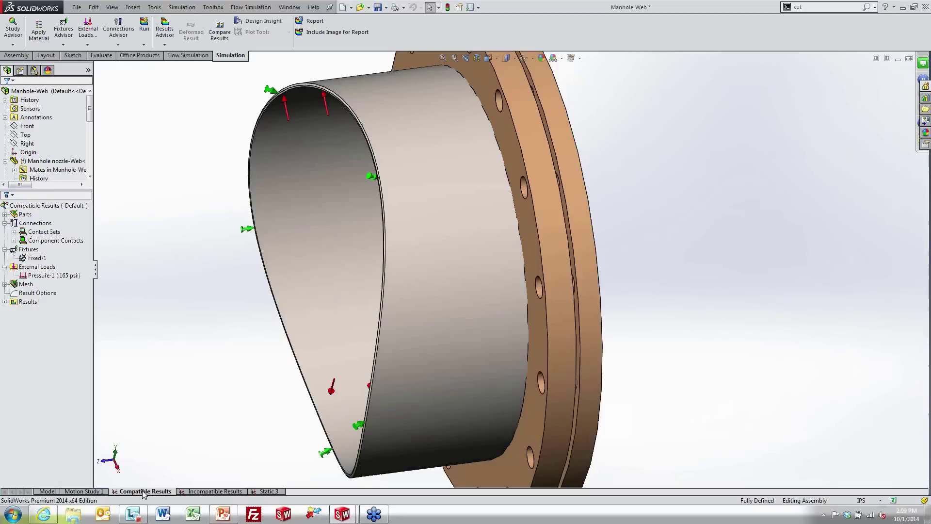
click(4, 301)
click(31, 312)
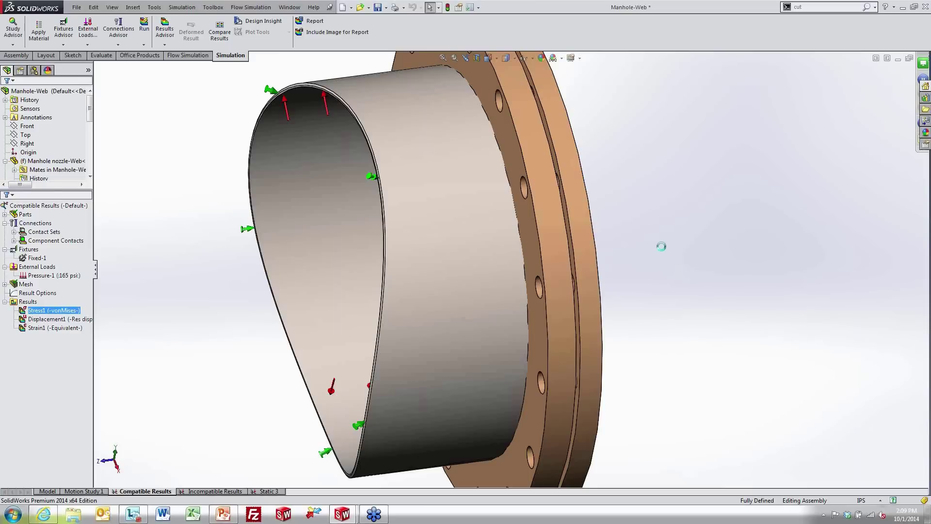
scroll(520, 260, down, 3)
scroll(520, 260, down, 5)
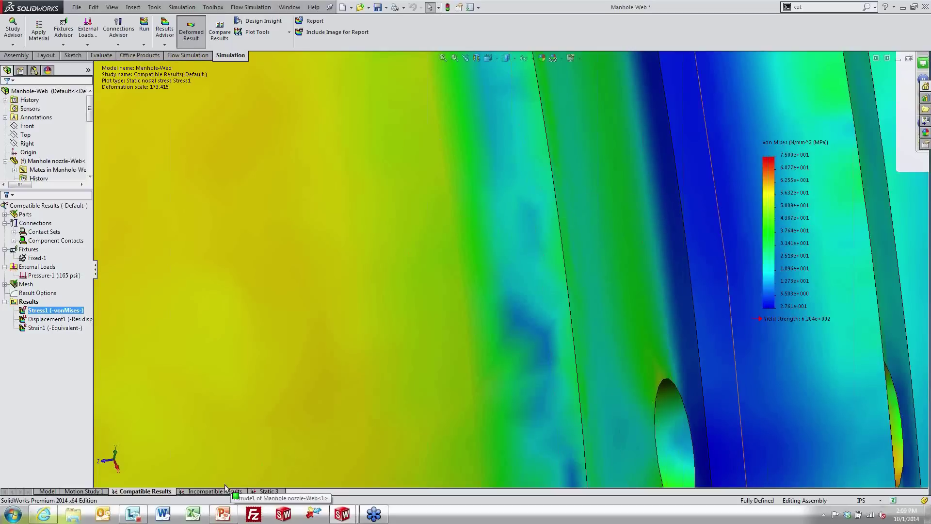
- Show the von Mises stress plot of the Incompatible Results study at the same nozzle-to-flange joint for comparison
click(224, 491)
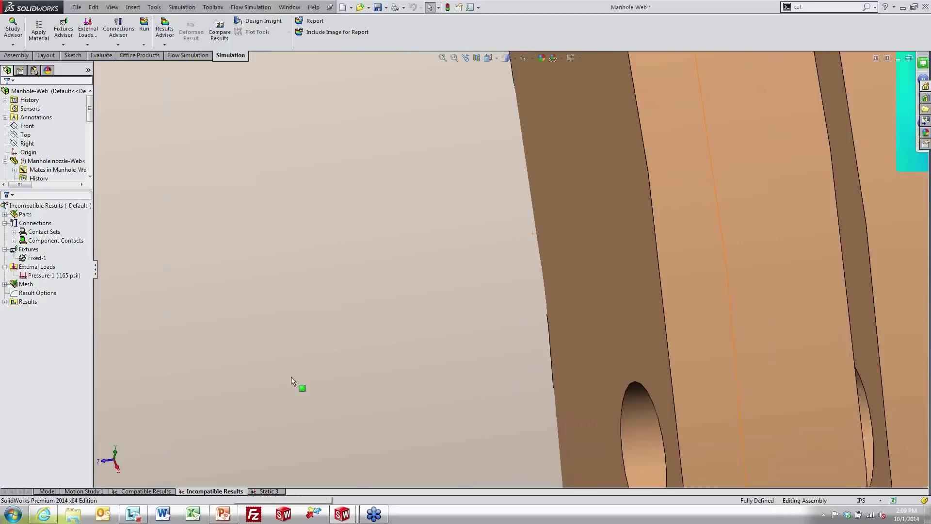
click(5, 301)
double_click(44, 311)
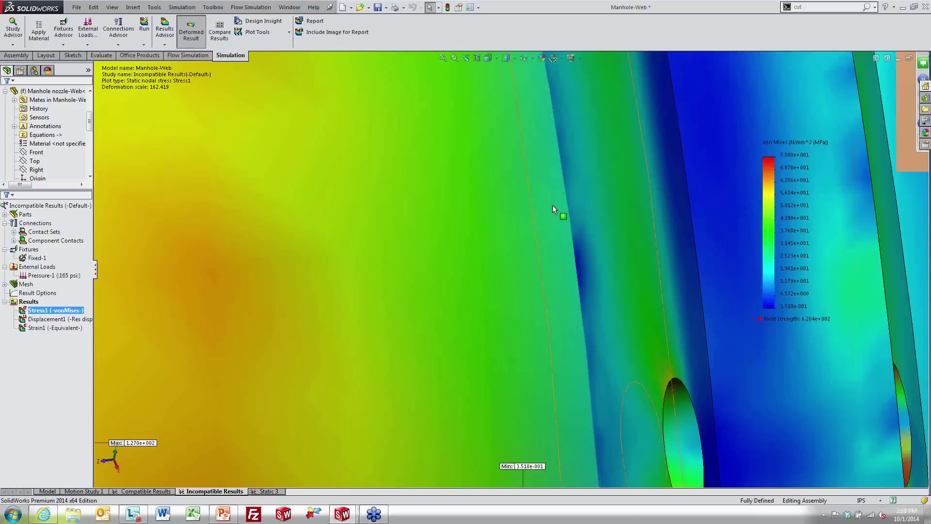
- Return to the Pressure vessel-Web assembly and open its Static study
key(alt+Tab)
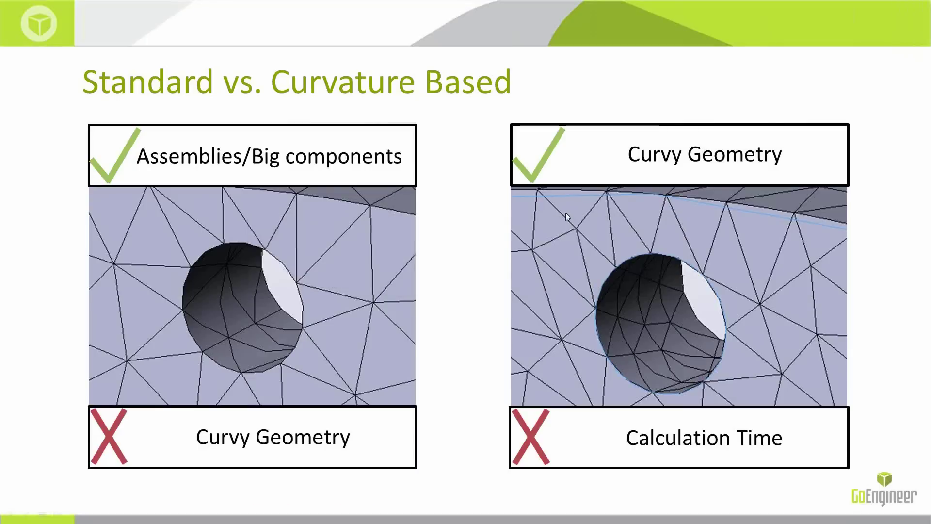
key(alt+Tab)
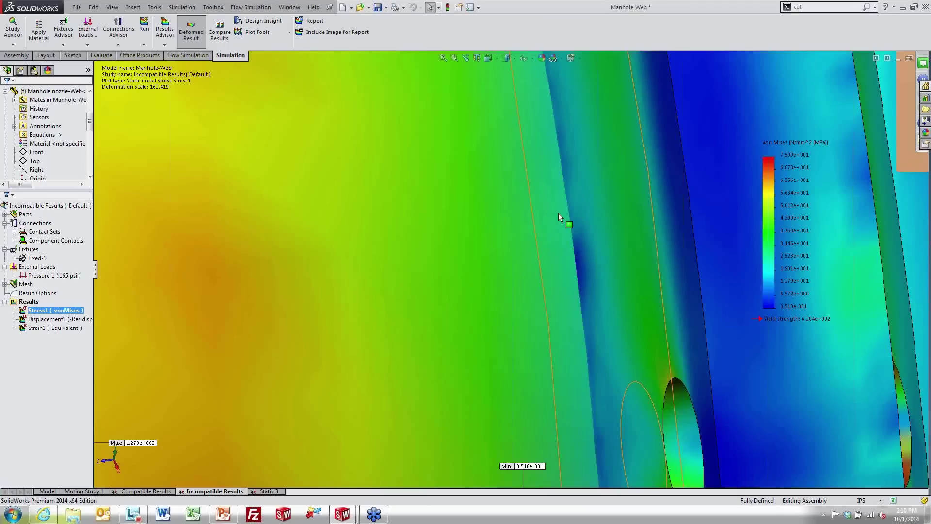
key(ctrl+Tab)
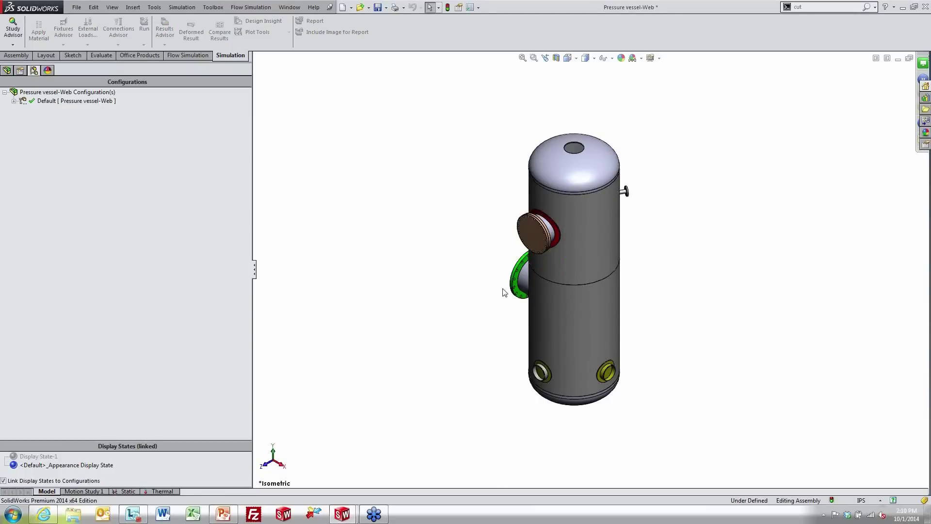
click(128, 491)
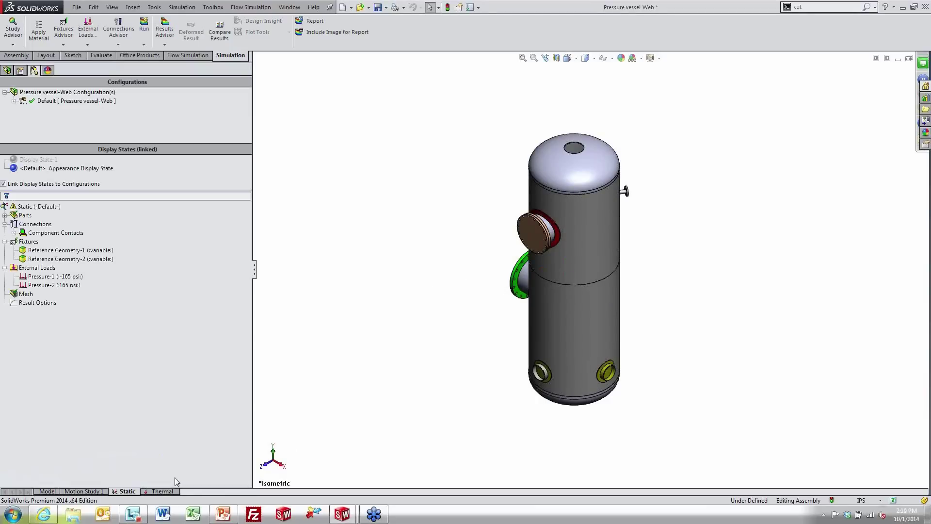
- Mesh the Static study with the current fine density settings and open the failure diagnostics for the mesh
right_click(21, 294)
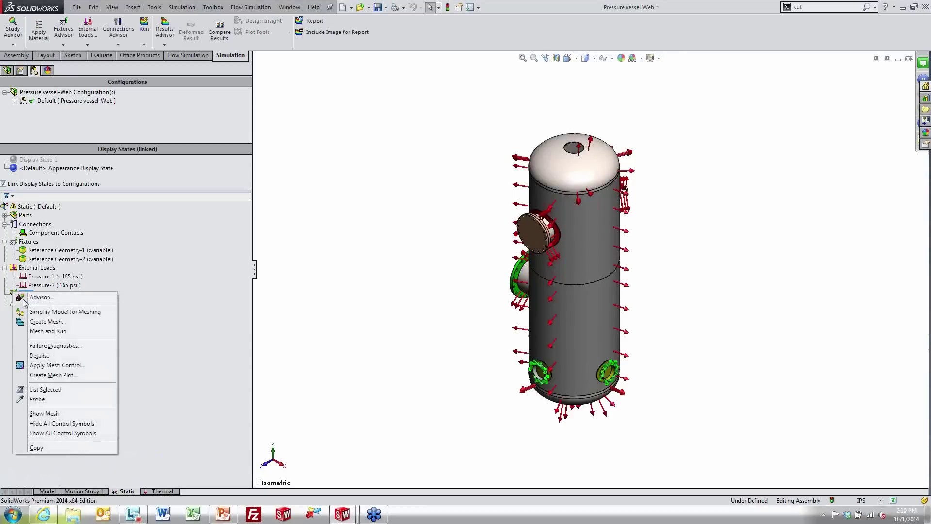
click(44, 323)
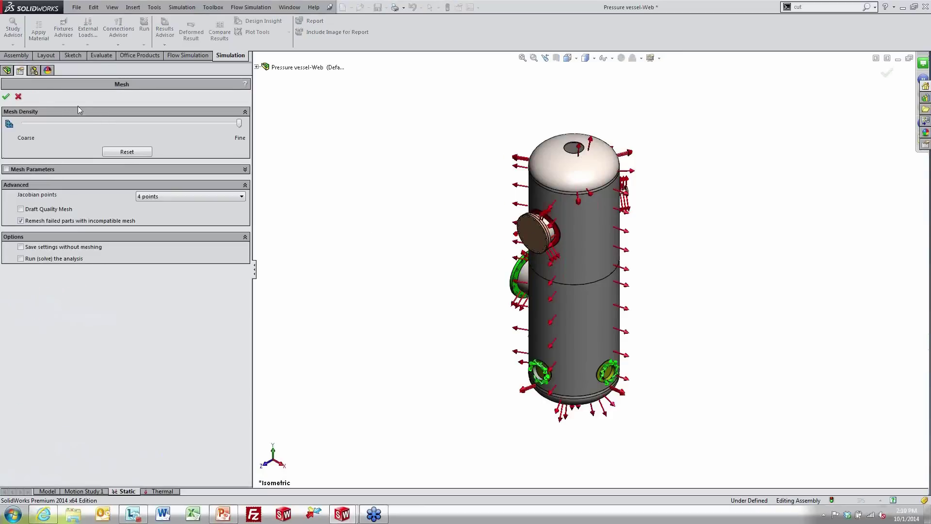
click(6, 96)
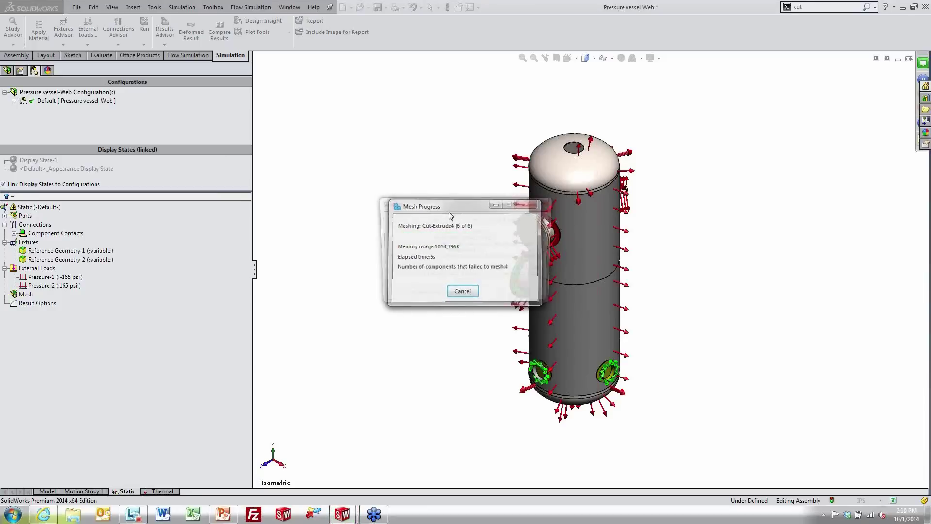
click(518, 296)
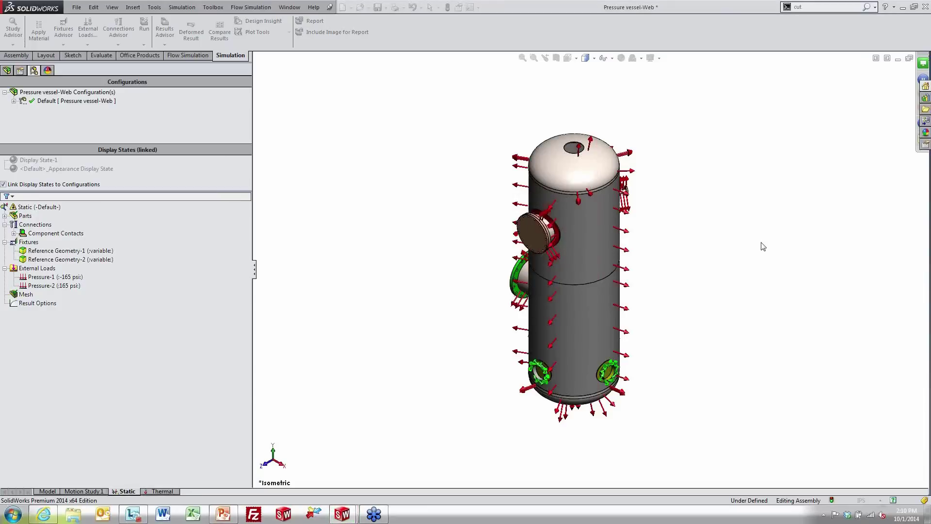
right_click(19, 294)
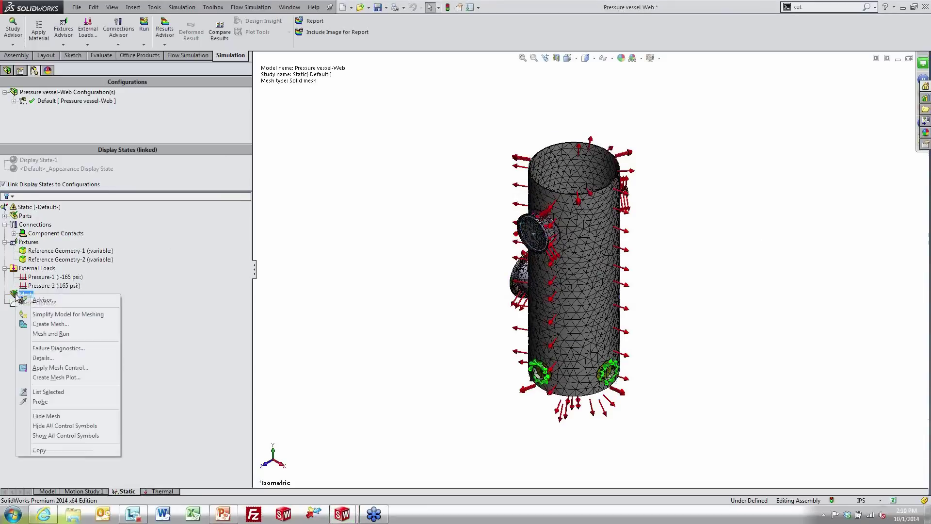
click(103, 349)
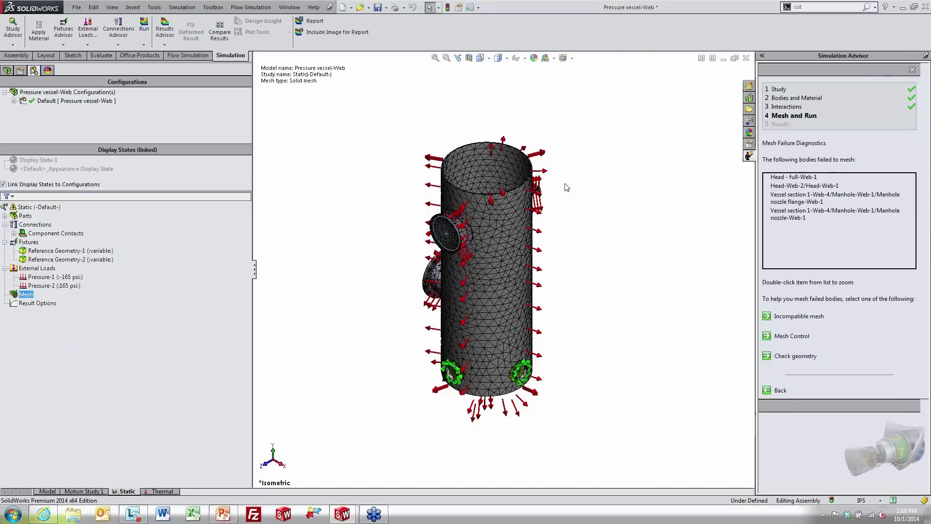
- Start a mesh control, clear the preselected cover face, and select both heads, the manhole nozzle flange and the manhole nozzle instead
click(781, 337)
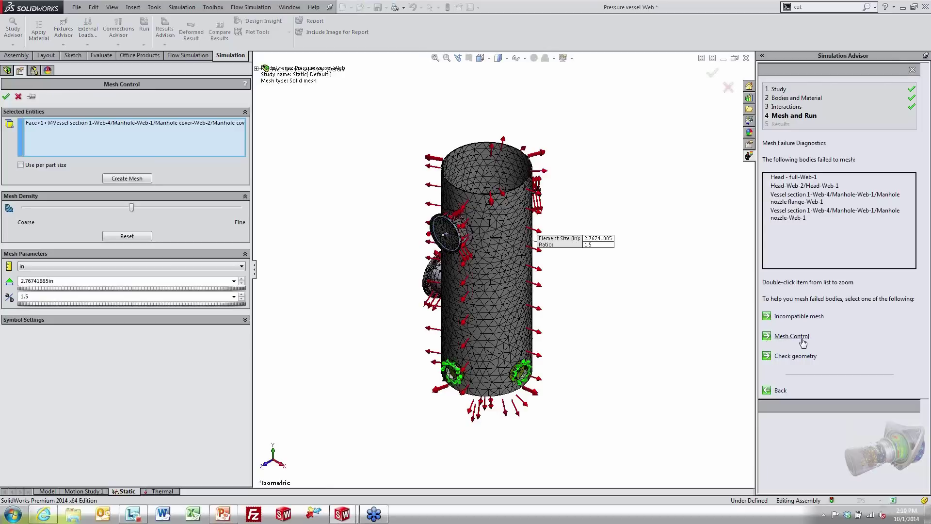
right_click(215, 132)
click(250, 139)
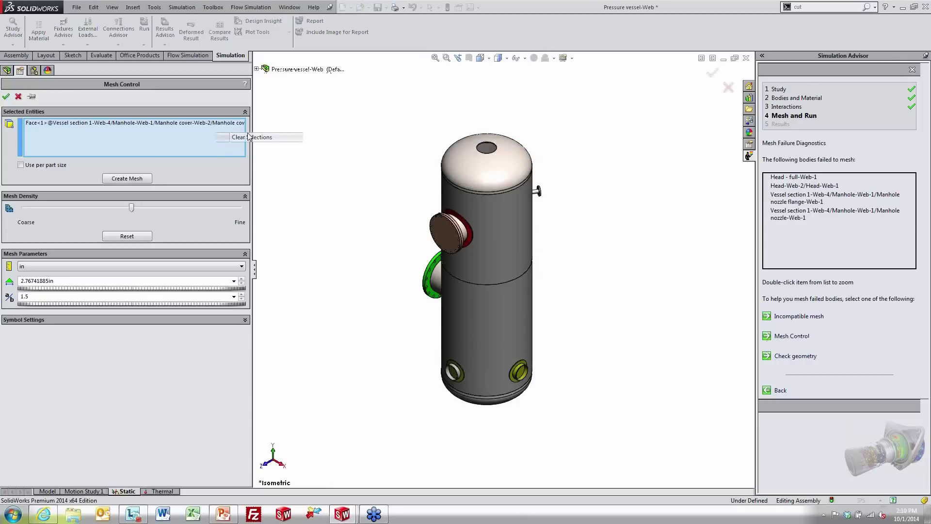
click(786, 177)
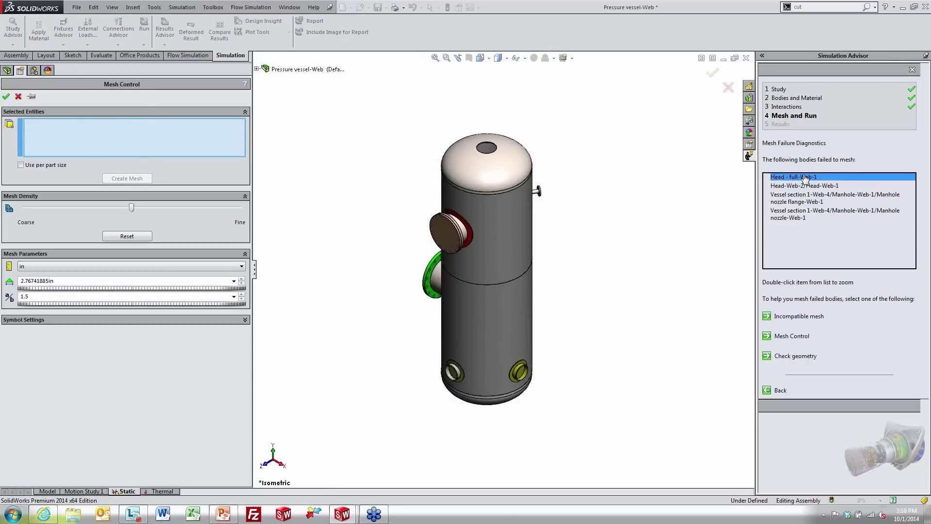
click(805, 185)
click(805, 197)
click(805, 213)
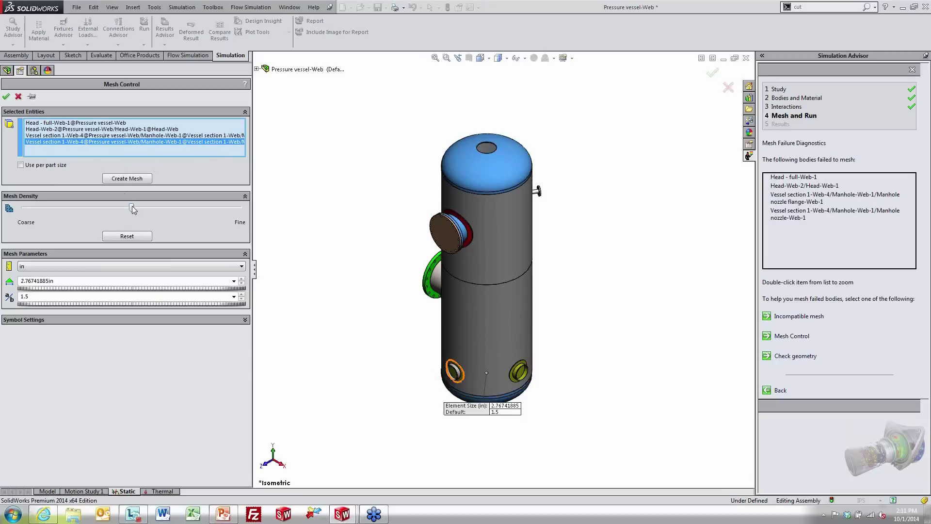
- Set the mesh control's element size to 1.35 in and mesh the selected bodies, accepting an incompatible mesh with neighbouring parts
drag(131, 208, 259, 211)
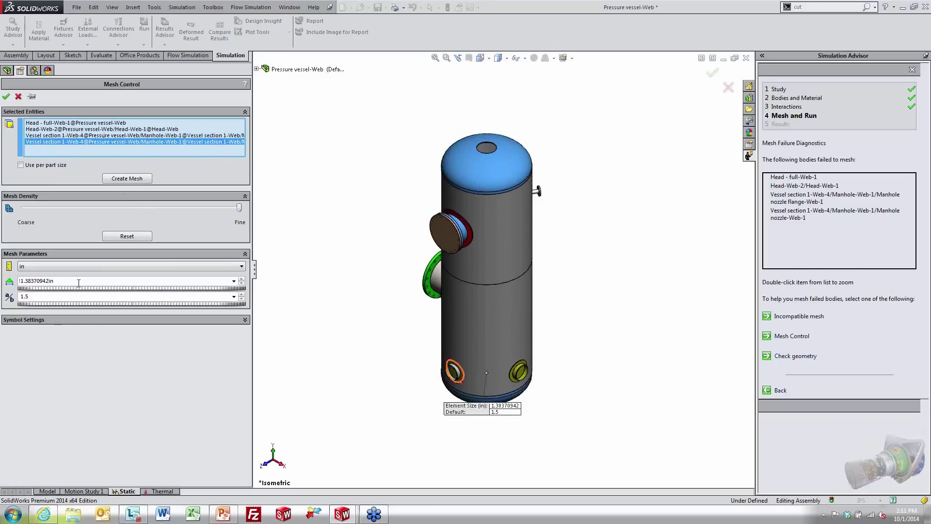
drag(78, 282, 1, 271)
text(1.35)
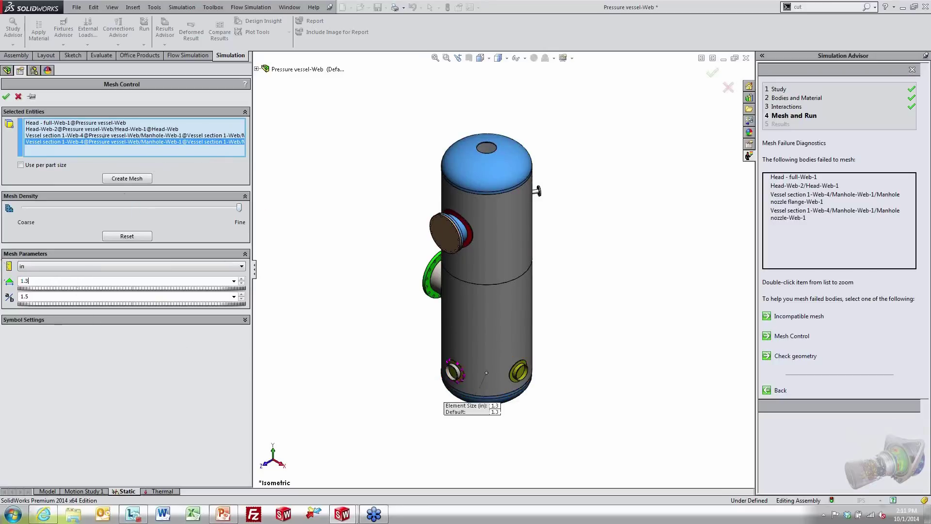
click(127, 178)
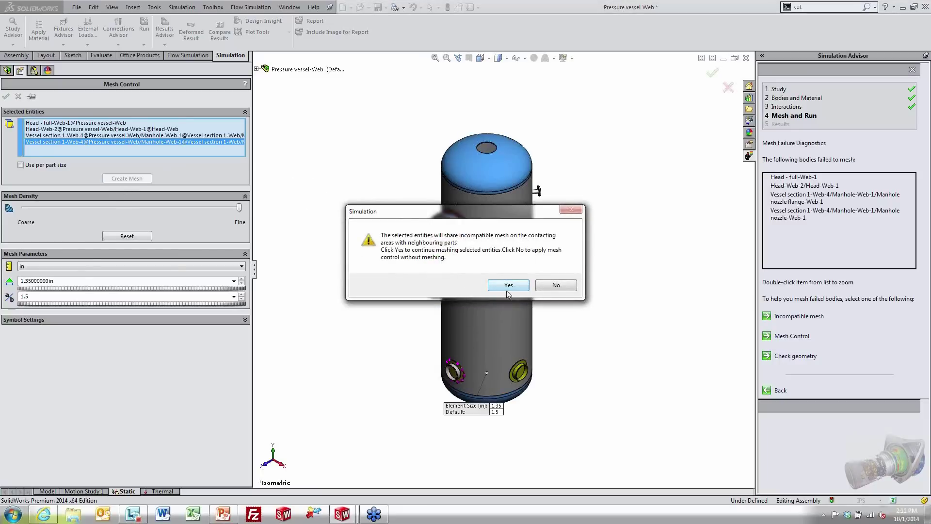
drag(492, 215, 603, 199)
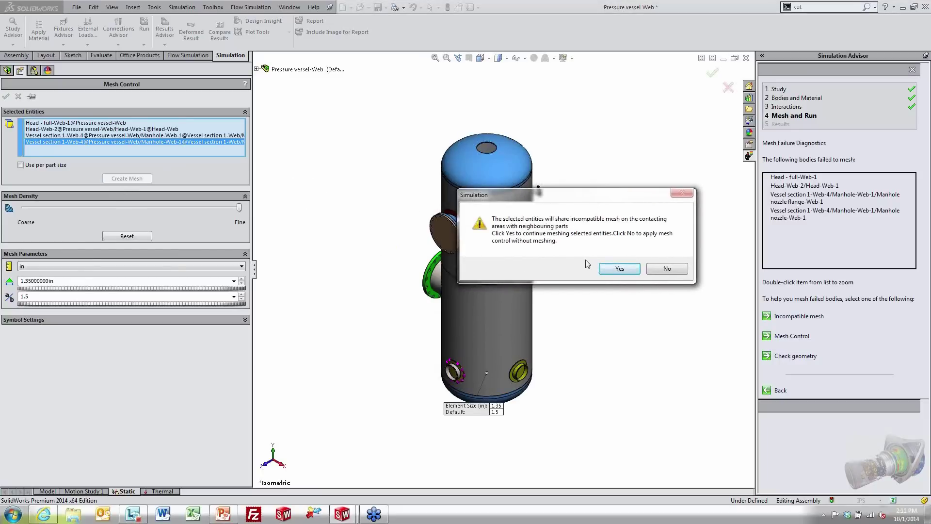
click(612, 269)
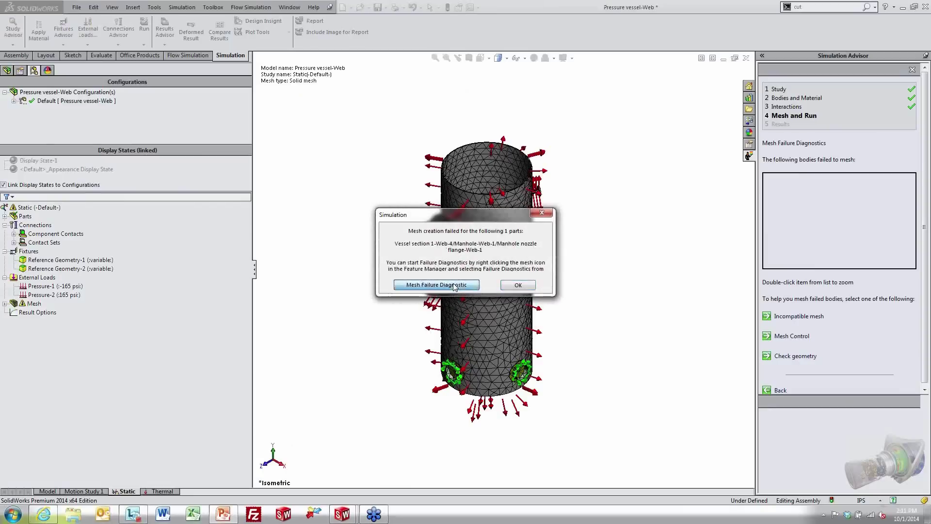
- Diagnose the remaining failed manhole nozzle flange and mesh it with a mesh control at the finest density, element size 1.38370942 in
click(454, 286)
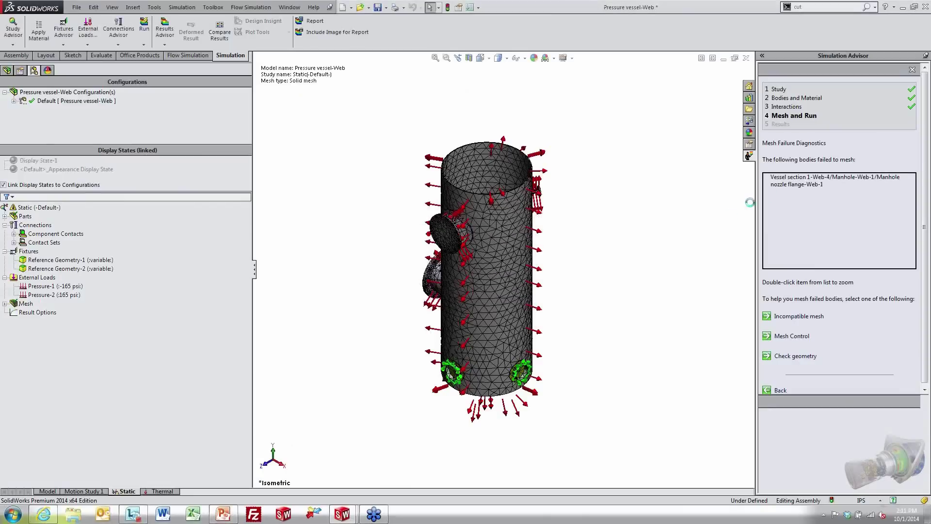
click(793, 180)
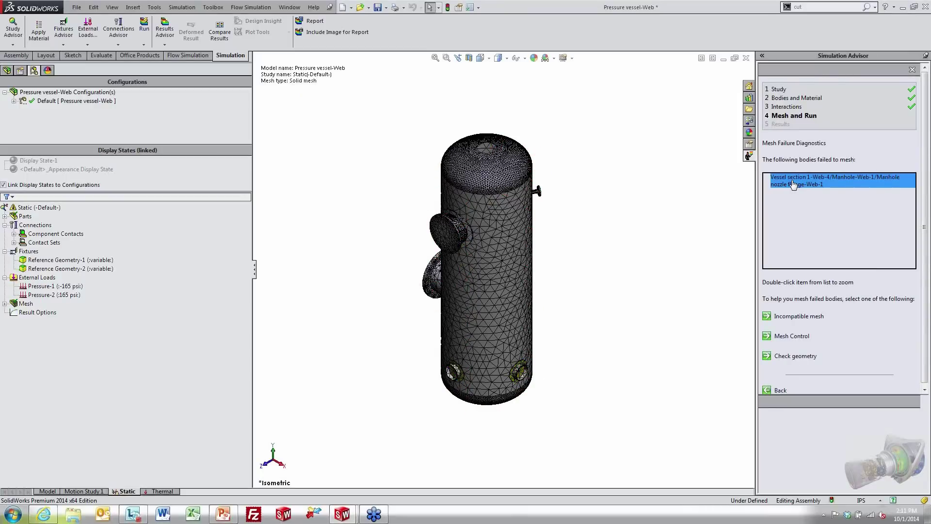
click(792, 336)
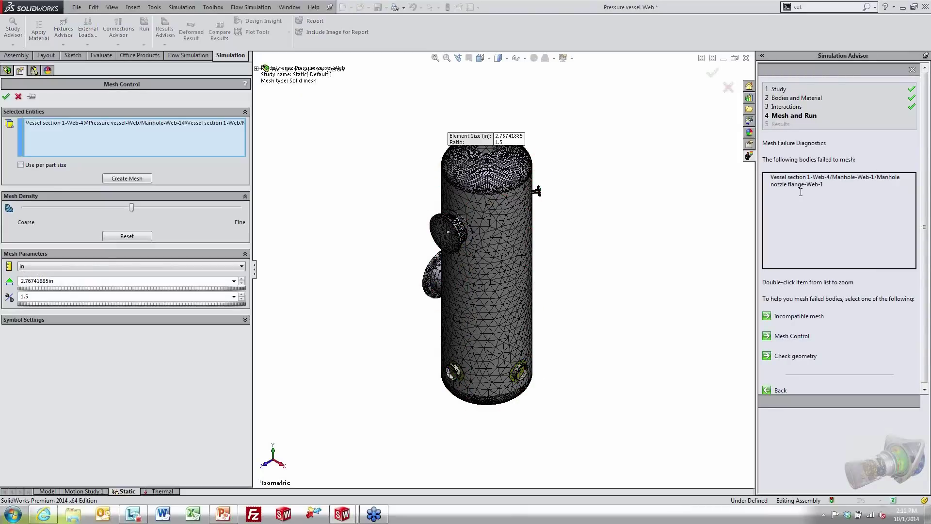
drag(134, 208, 265, 214)
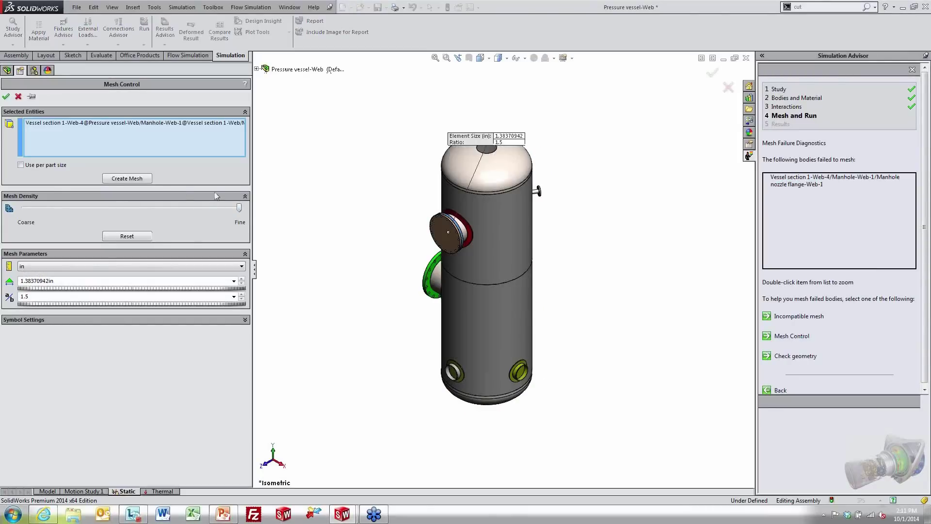
click(148, 180)
click(507, 286)
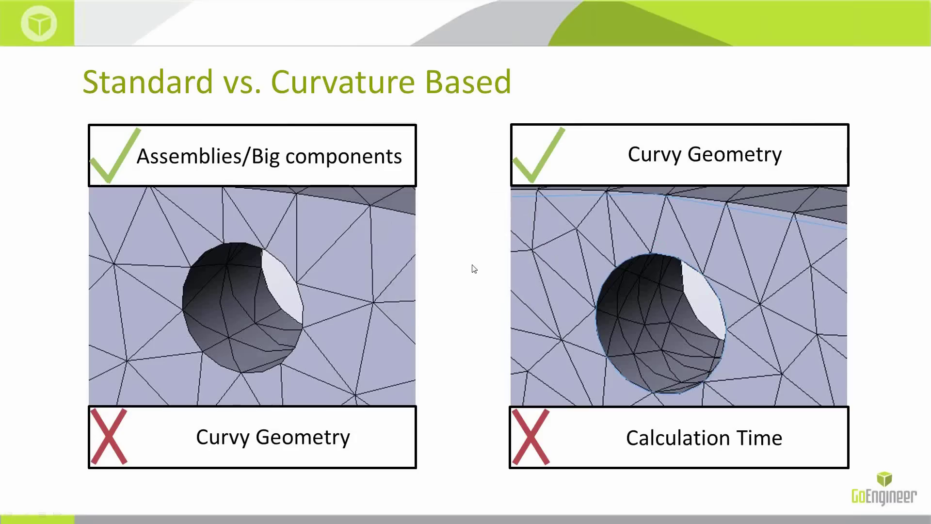
click(471, 264)
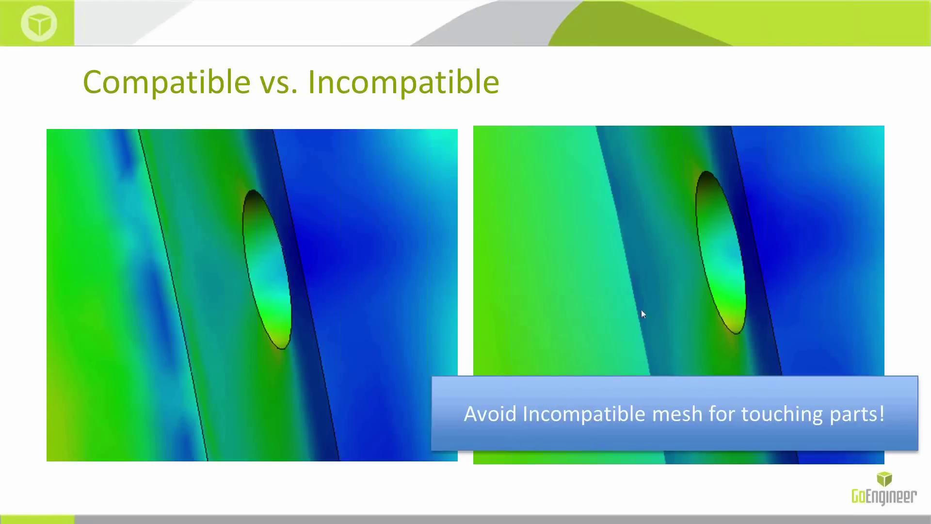
key(alt+Tab)
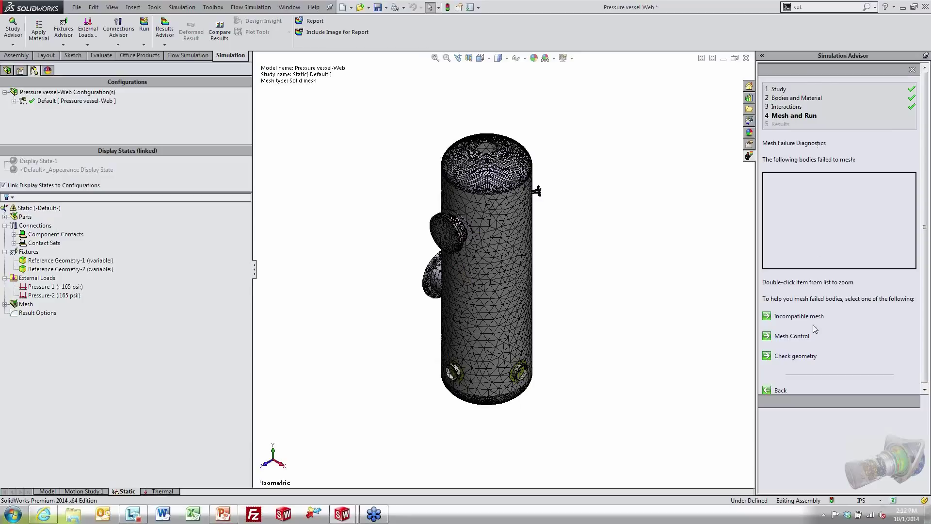
- Check all solids and surfaces for invalid faces and edges using the failed-component geometry check, and close the Simulation Advisor
click(802, 363)
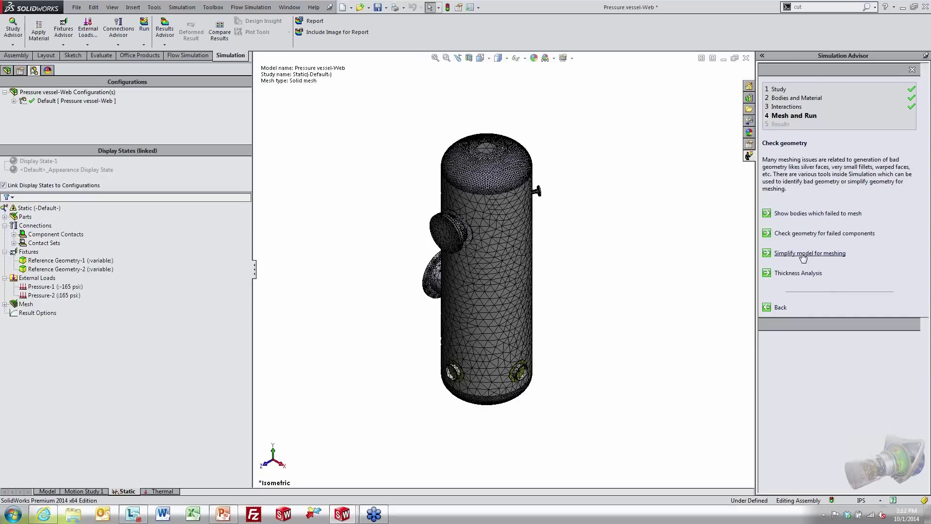
click(821, 214)
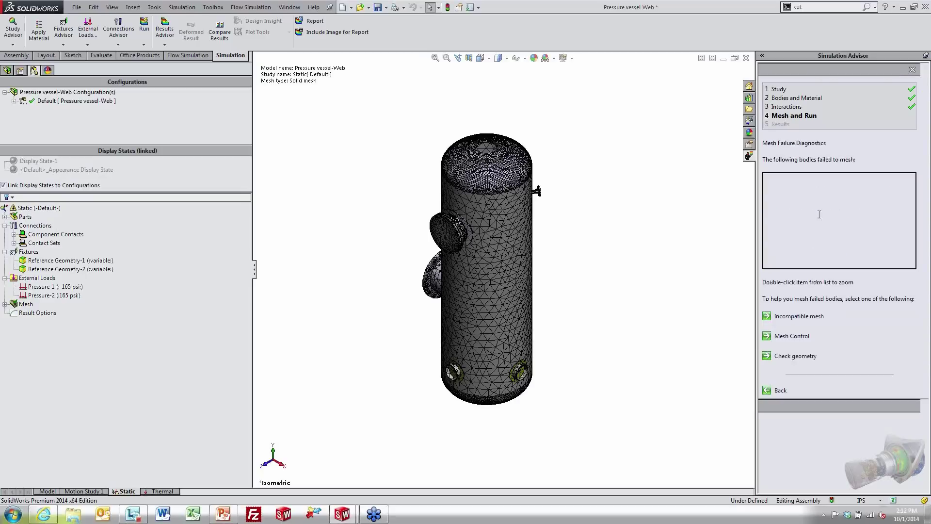
click(797, 355)
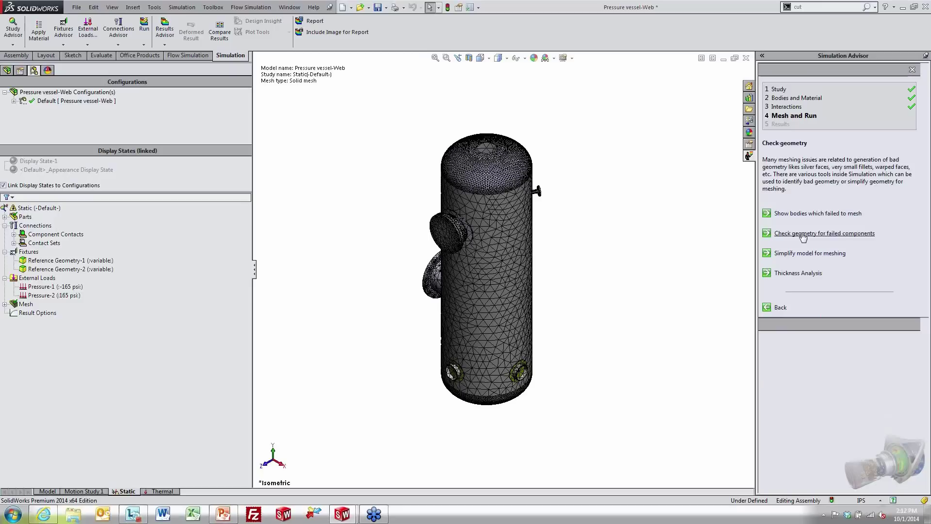
click(803, 235)
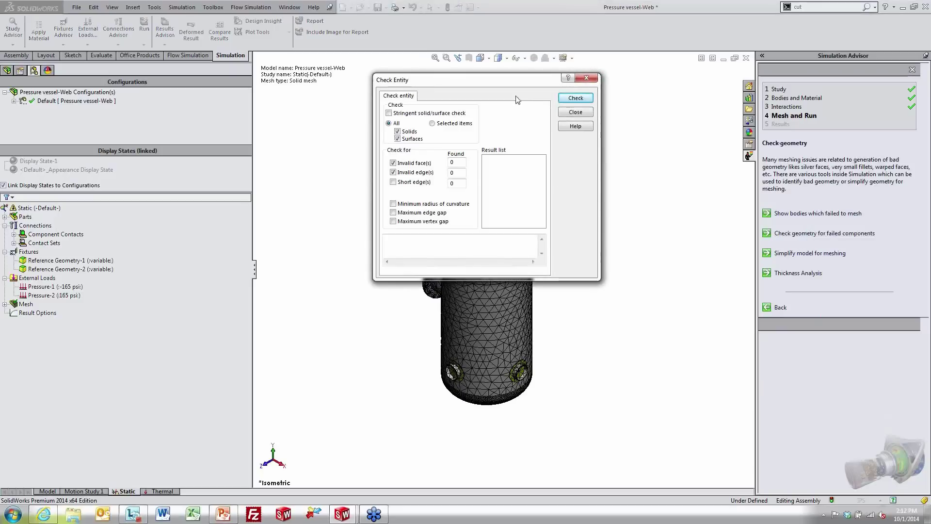
drag(521, 86, 777, 157)
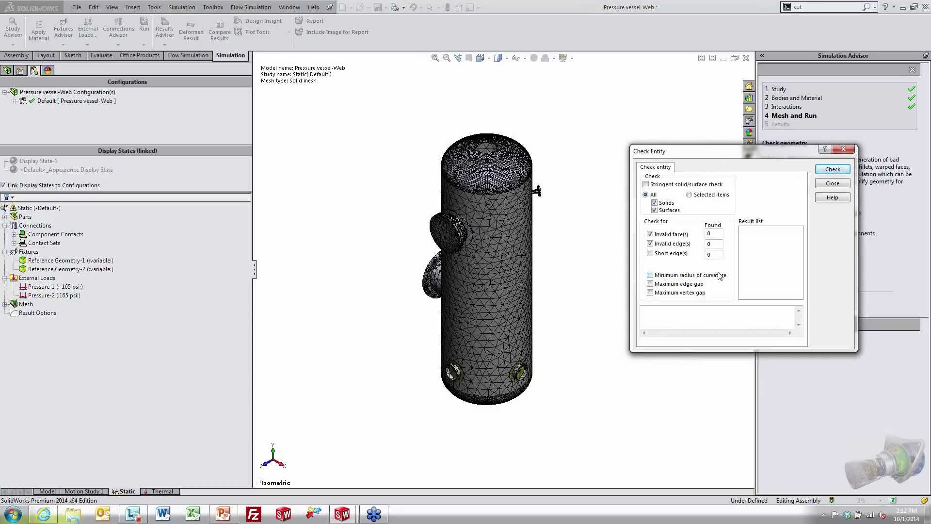
click(824, 170)
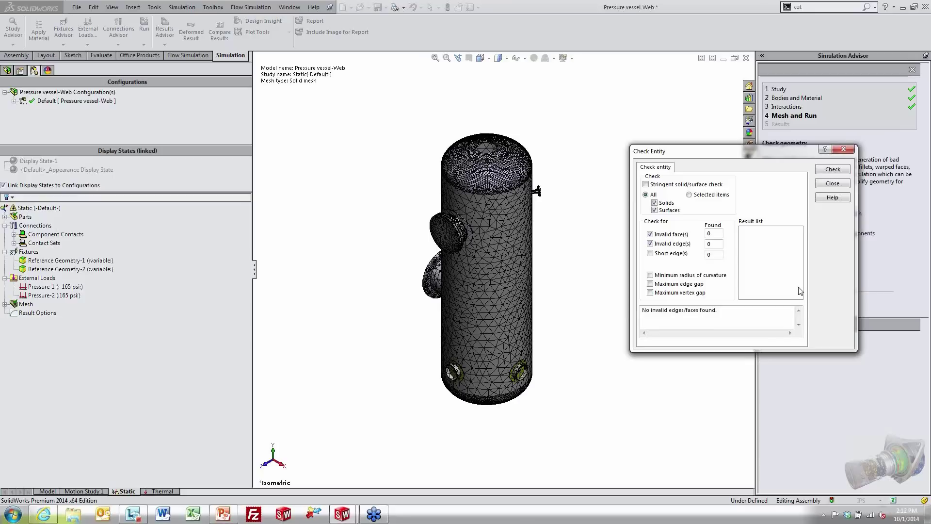
click(832, 183)
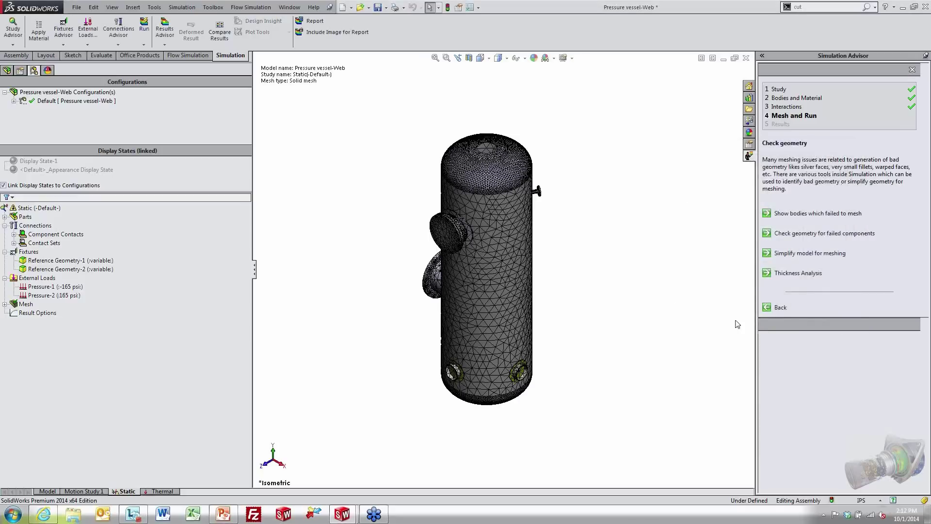
click(913, 71)
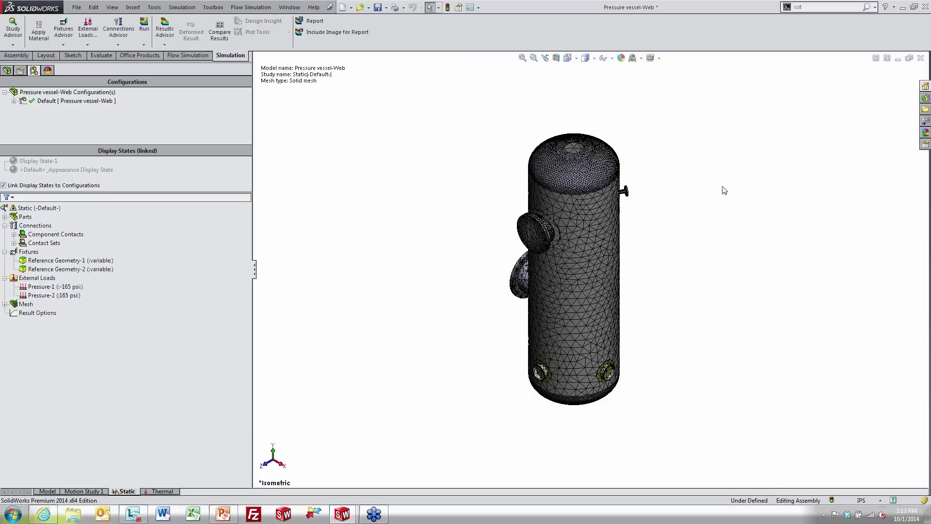
- Try to run the Static study on the meshed pressure vessel and dismiss the solver messages
click(213, 289)
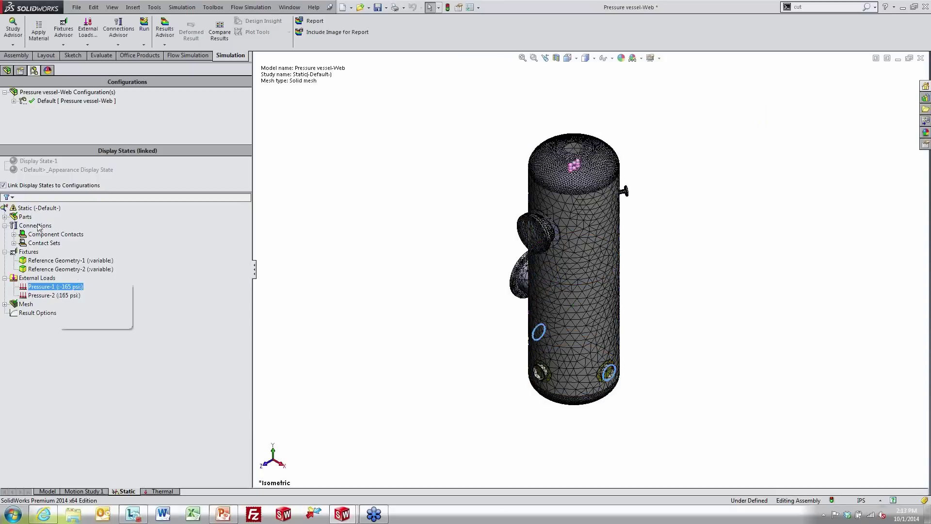
right_click(40, 208)
click(67, 221)
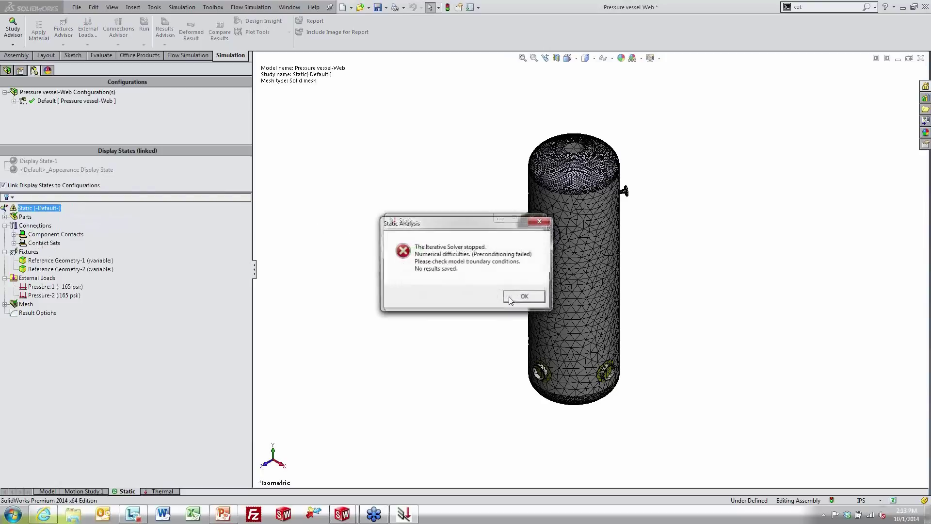
drag(485, 224, 736, 208)
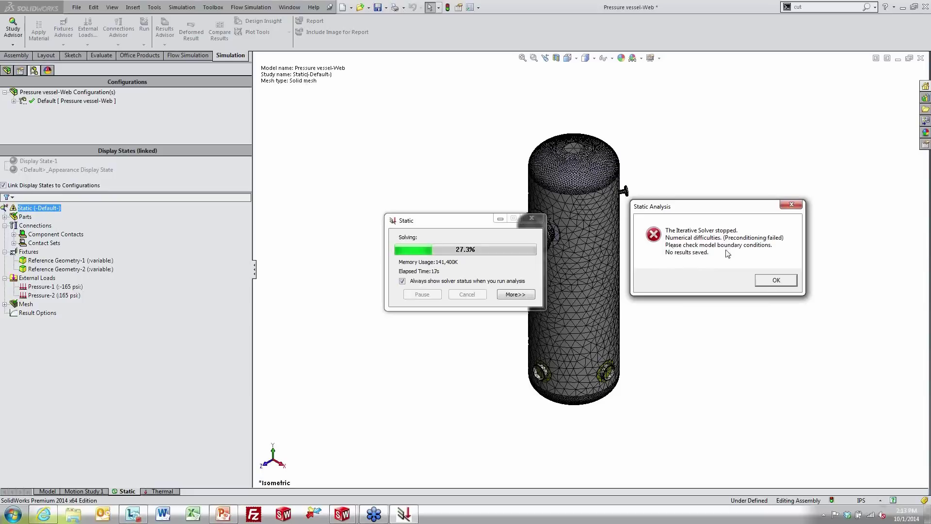
click(771, 284)
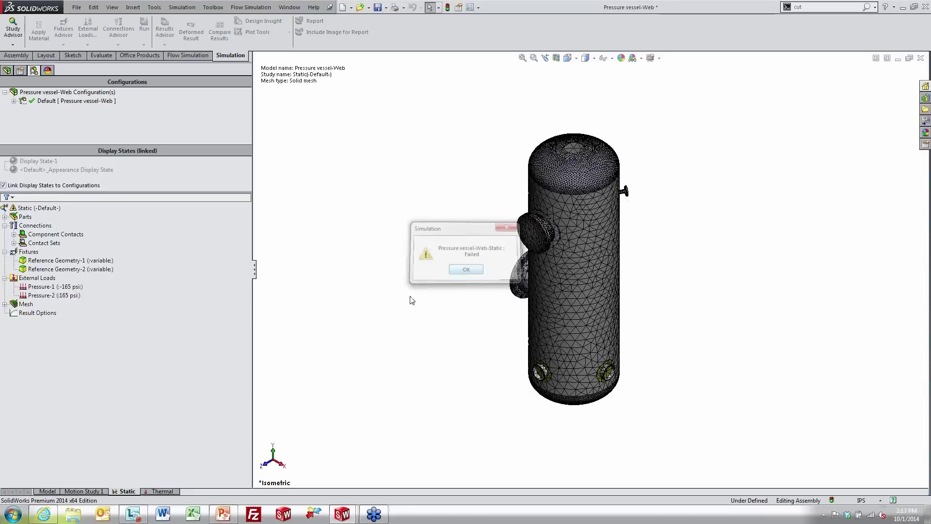
key(Return)
- Review the Static study's fixtures, connections and contact sets for the cause of the solver failure
click(28, 252)
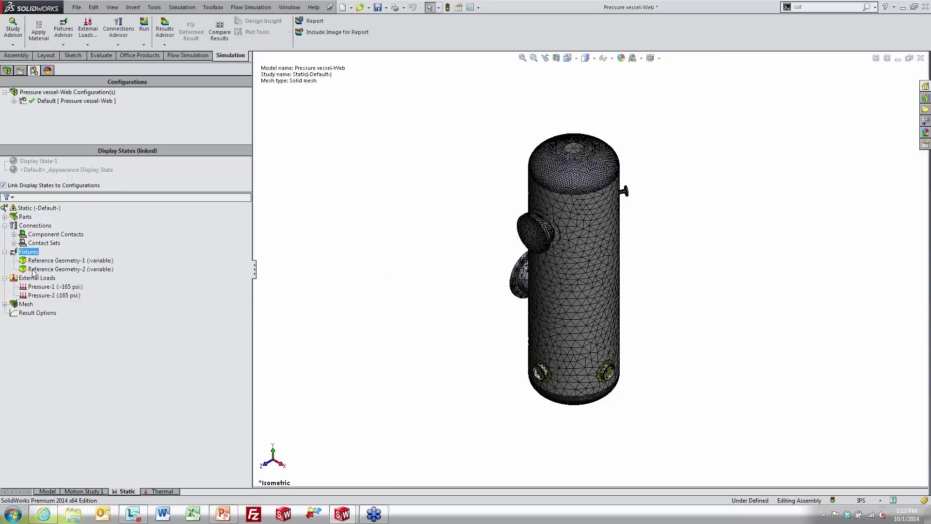
click(35, 226)
click(37, 243)
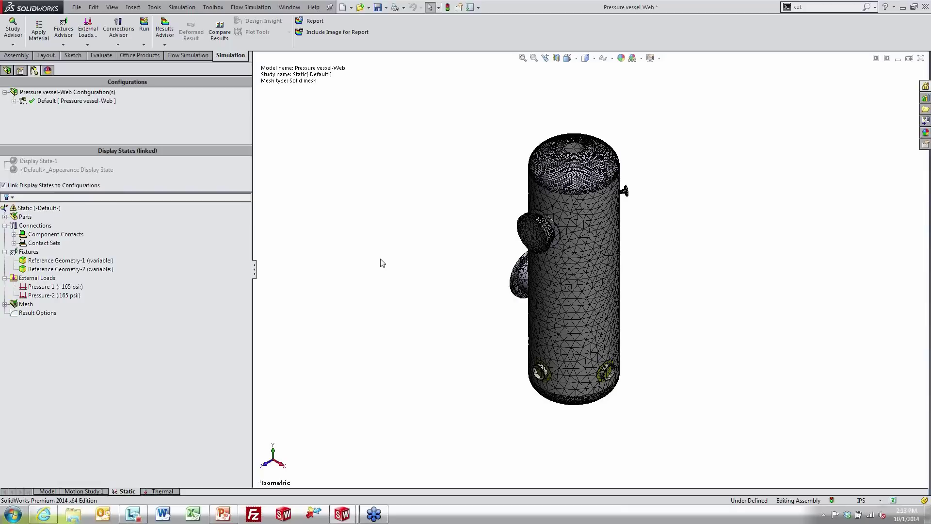
scroll(676, 232, down, 2)
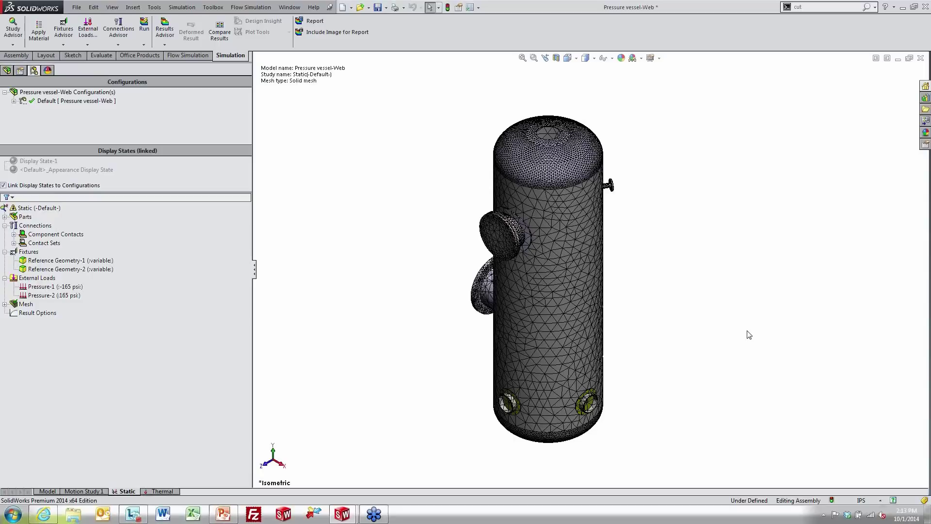
- Open the Static study's properties and enable the soft spring option to stabilize the model
click(53, 211)
right_click(53, 213)
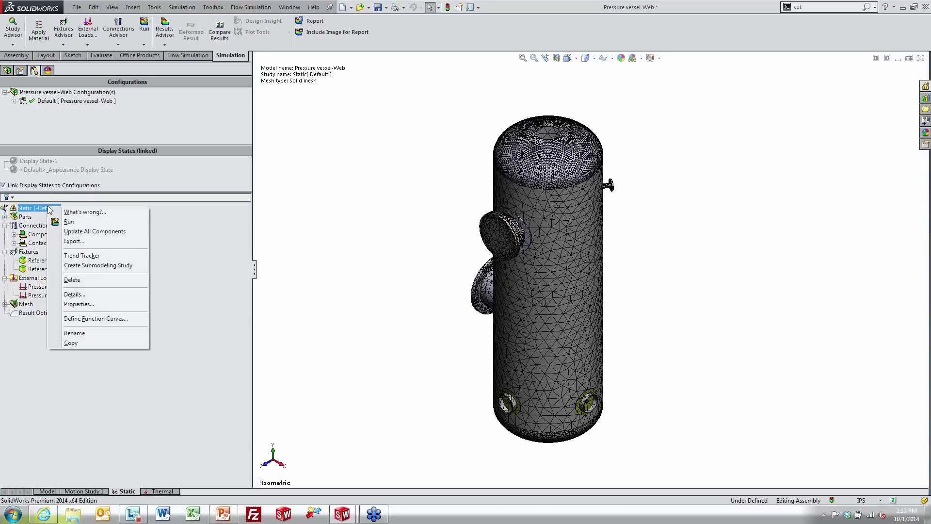
click(101, 304)
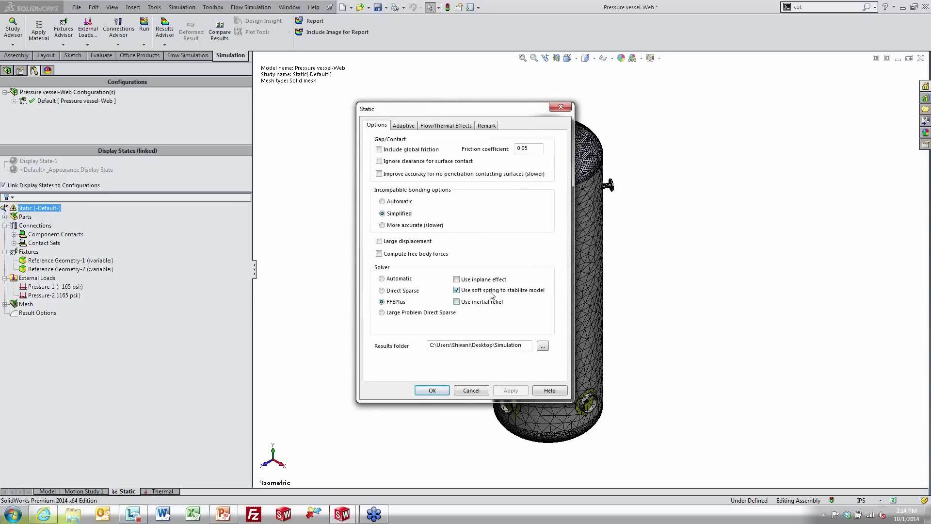
- Switch to the presentation and advance to the slide on Soft Springs and Inertial Relief
key(alt+Tab)
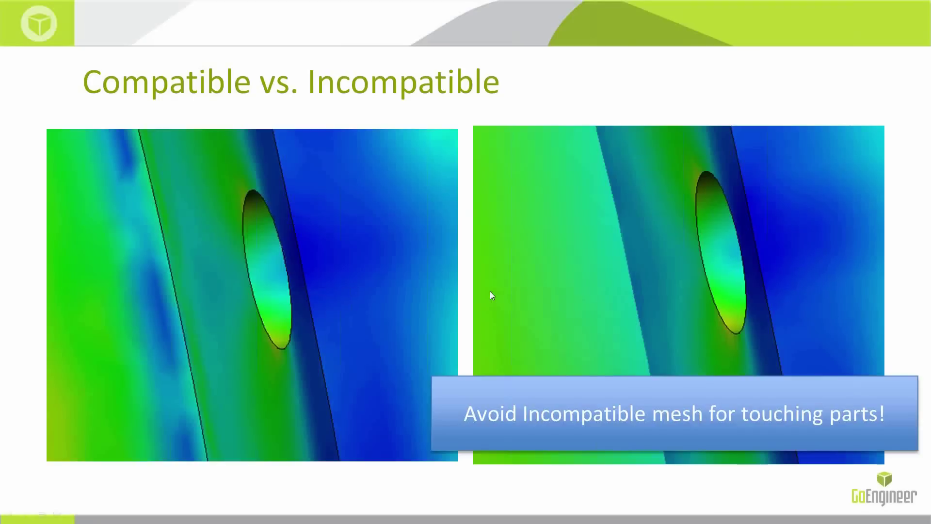
click(491, 292)
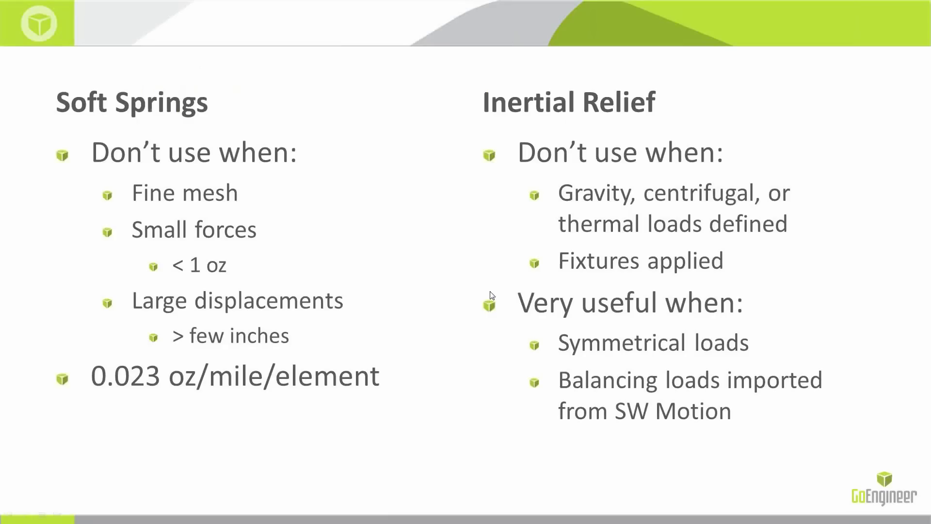
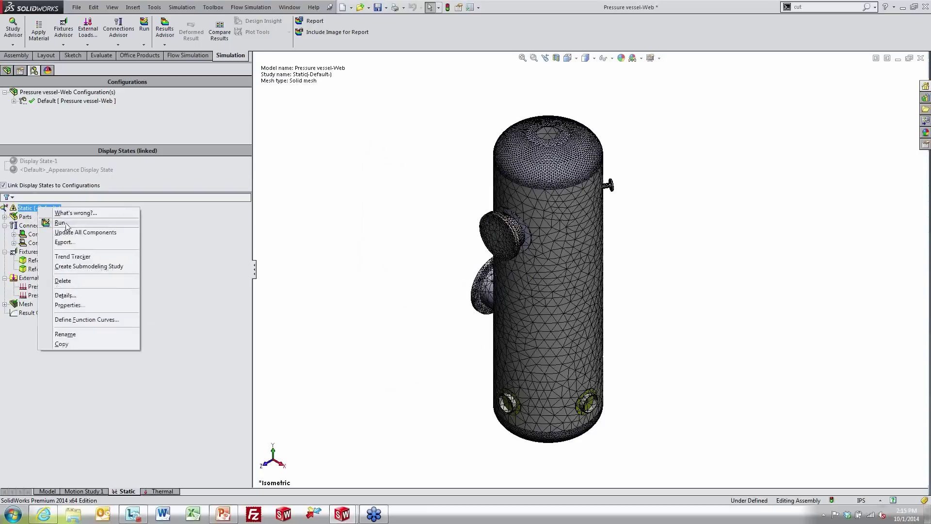
- Run the Static study with detailed solver status shown, and choose to continue solving with small displacement
click(57, 223)
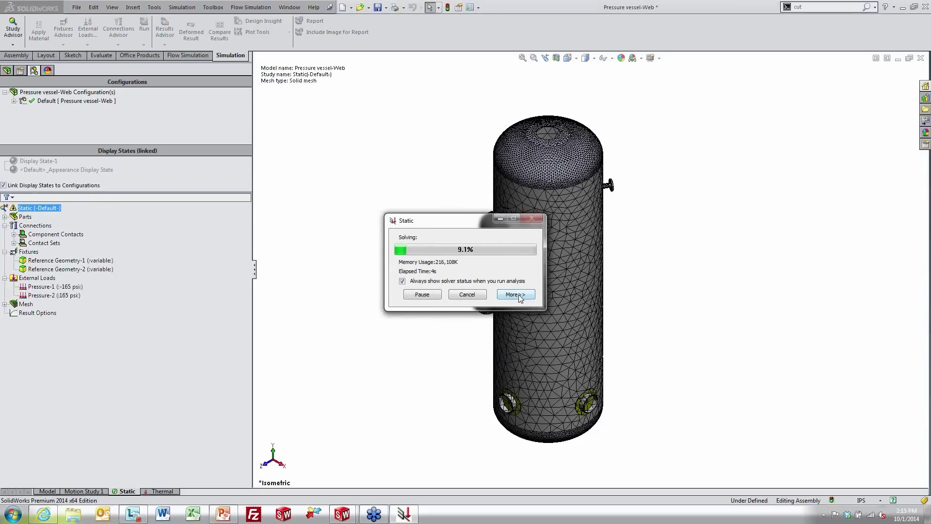
click(515, 295)
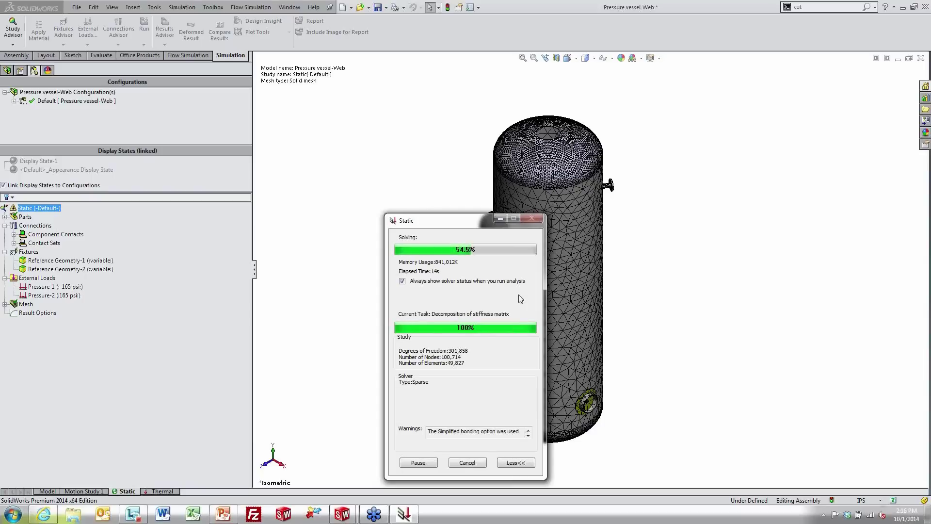
drag(465, 226, 358, 145)
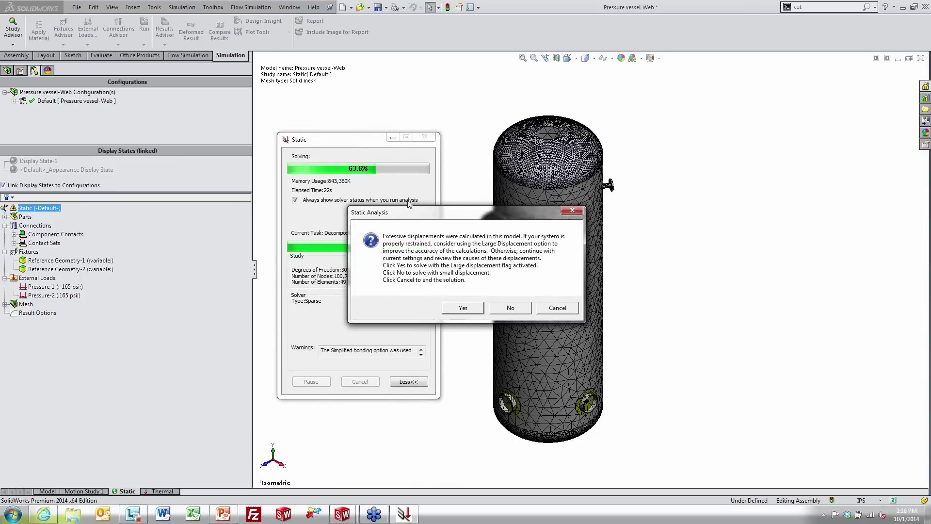
drag(449, 215, 666, 193)
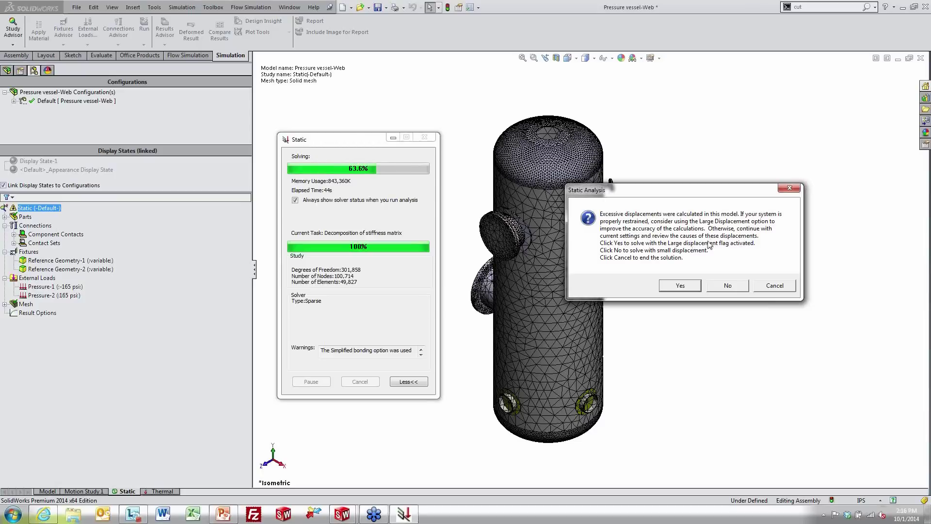
click(733, 287)
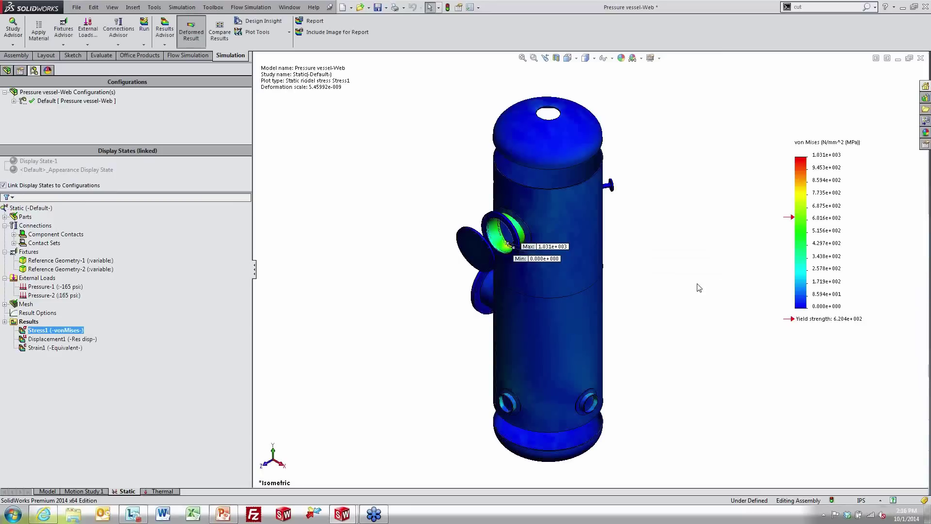
- Examine the von Mises stress plot around the vessel for separated heads, manhole nozzle and cover
middle_drag(673, 281, 671, 203)
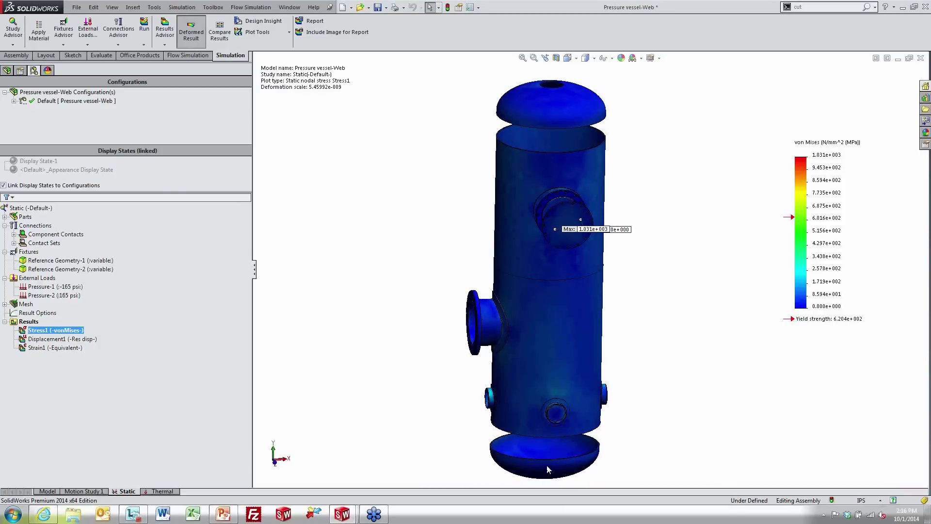
middle_drag(658, 384, 726, 393)
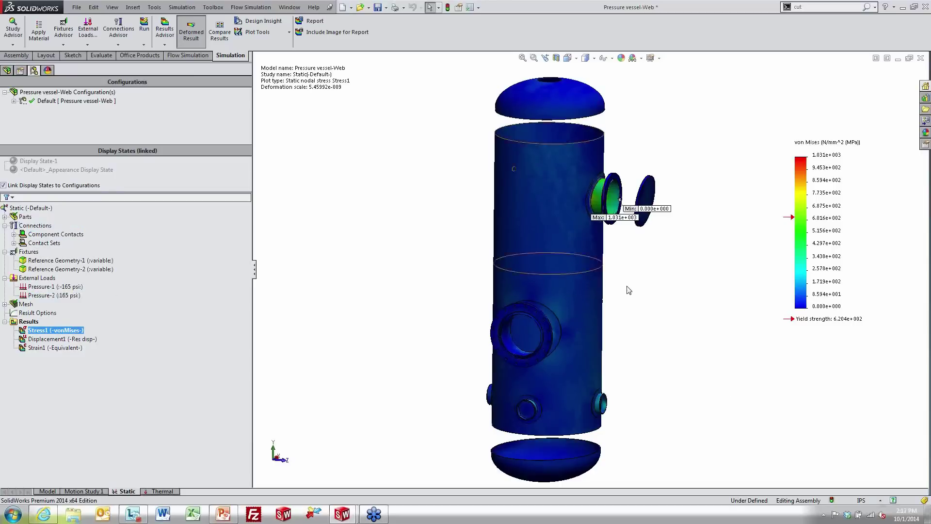
mouse_move(640, 296)
middle_down()
mouse_move(657, 305)
mouse_move(649, 316)
mouse_move(635, 288)
middle_up()
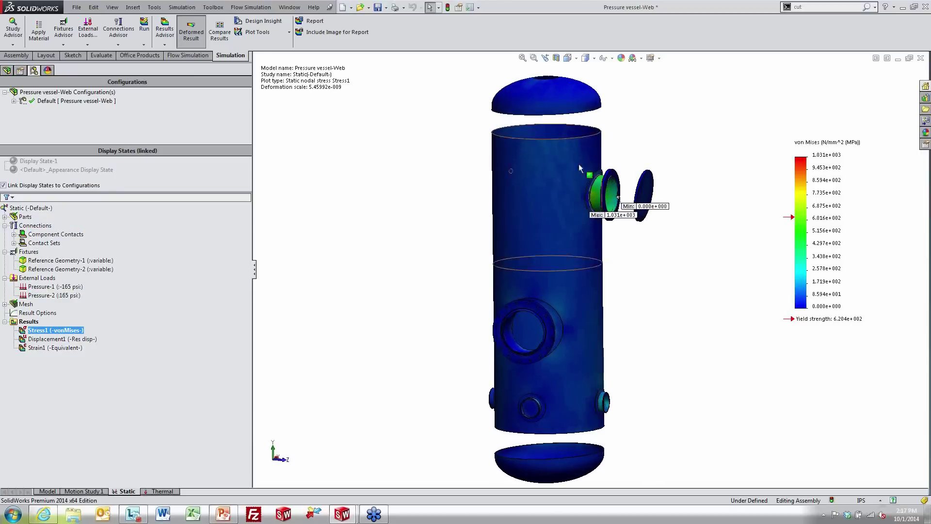
scroll(566, 145, down, 5)
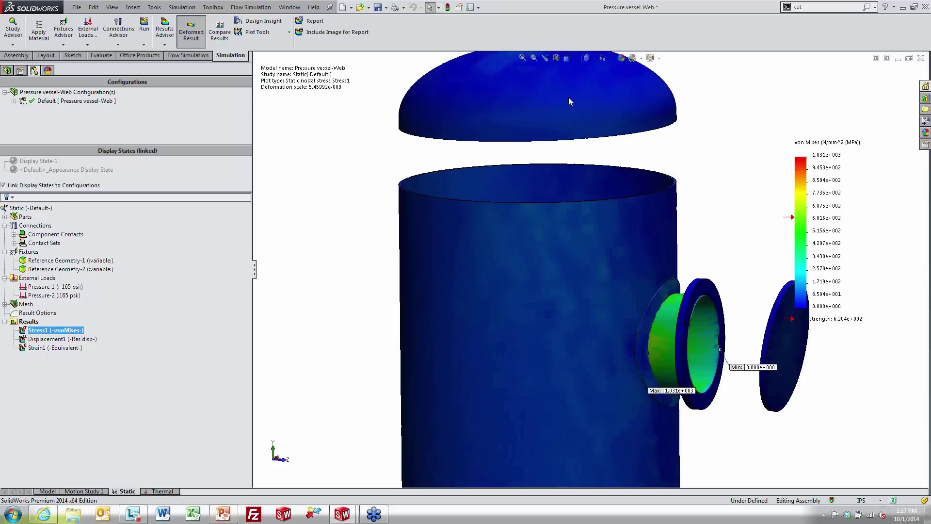
mouse_move(804, 433)
middle_down()
mouse_move(810, 426)
mouse_move(812, 438)
middle_up()
scroll(782, 360, down, 5)
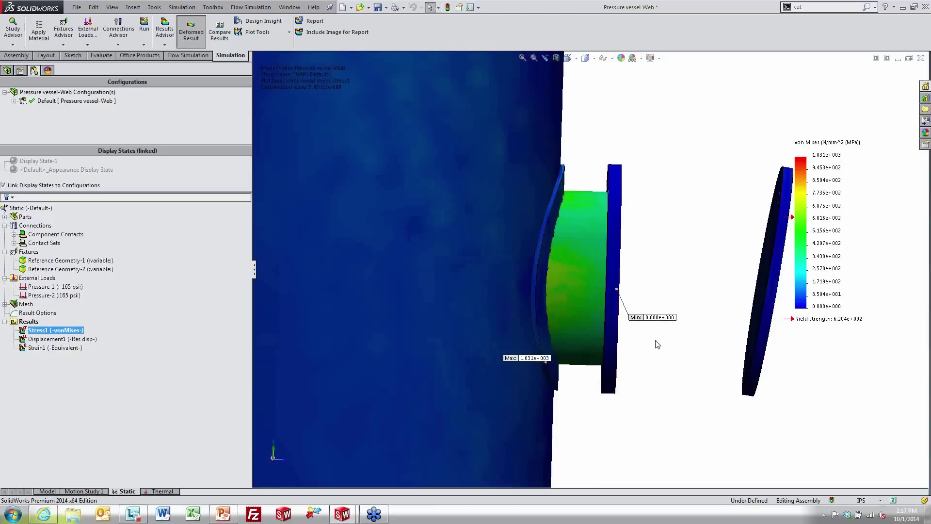
middle_drag(656, 343, 650, 344)
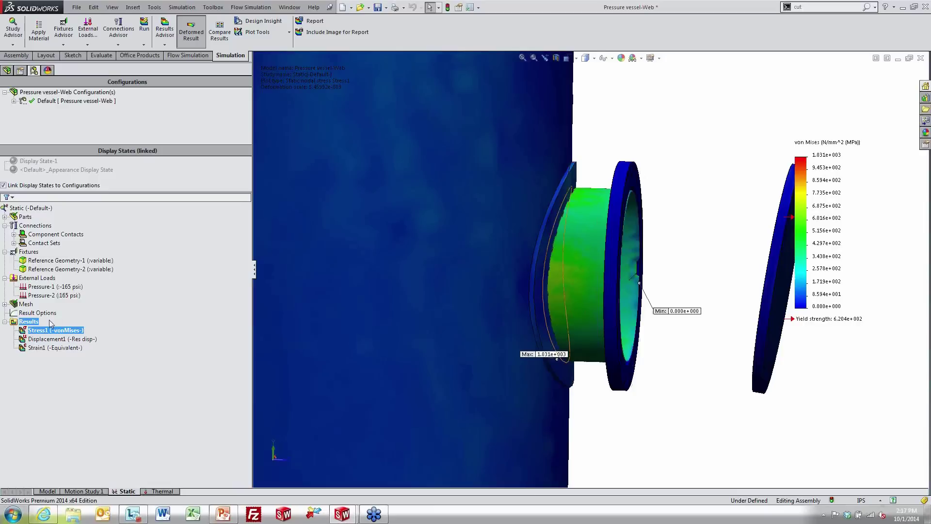
- Hide the von Mises stress plot and the simulation load symbols on the vessel
right_click(67, 332)
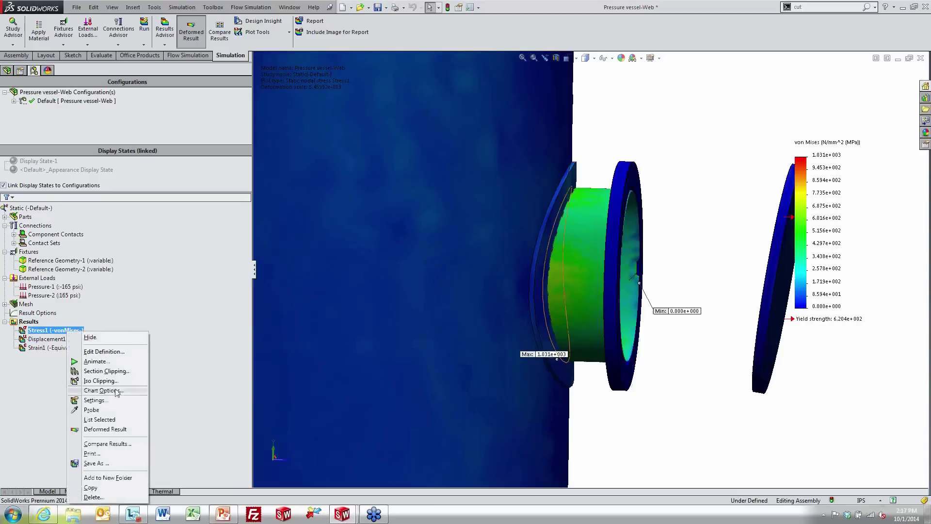
click(90, 337)
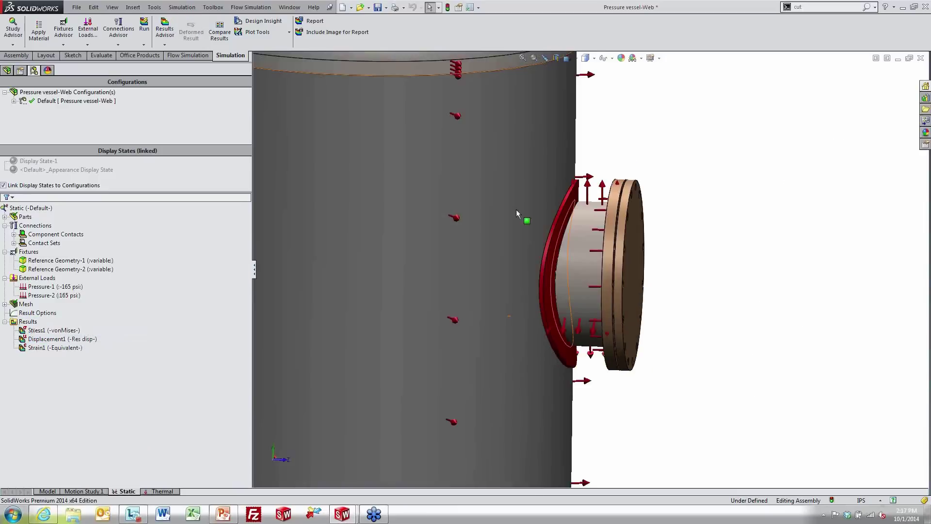
click(598, 59)
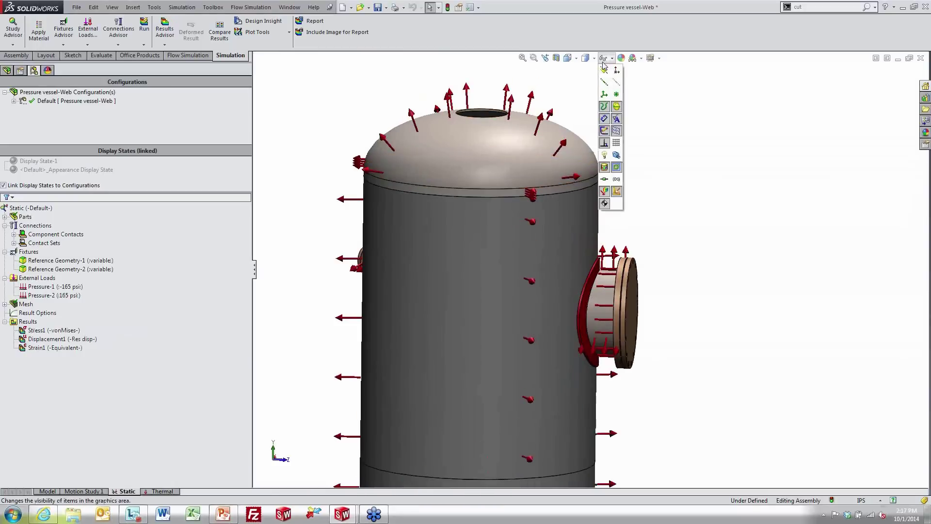
click(603, 192)
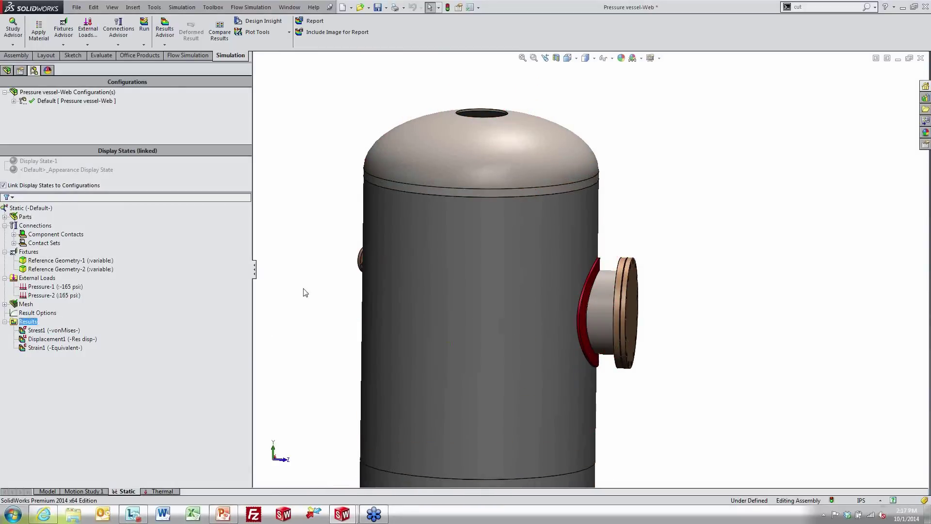
- Define a Bonded component contact with compatible mesh for the upper head, both vessel shell sections and the lower full head
middle_drag(471, 237, 443, 252)
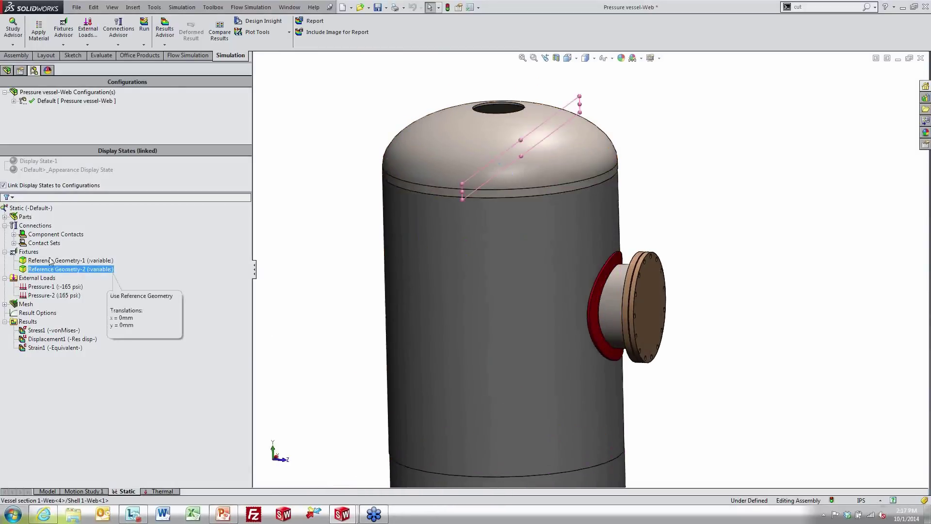
right_click(33, 226)
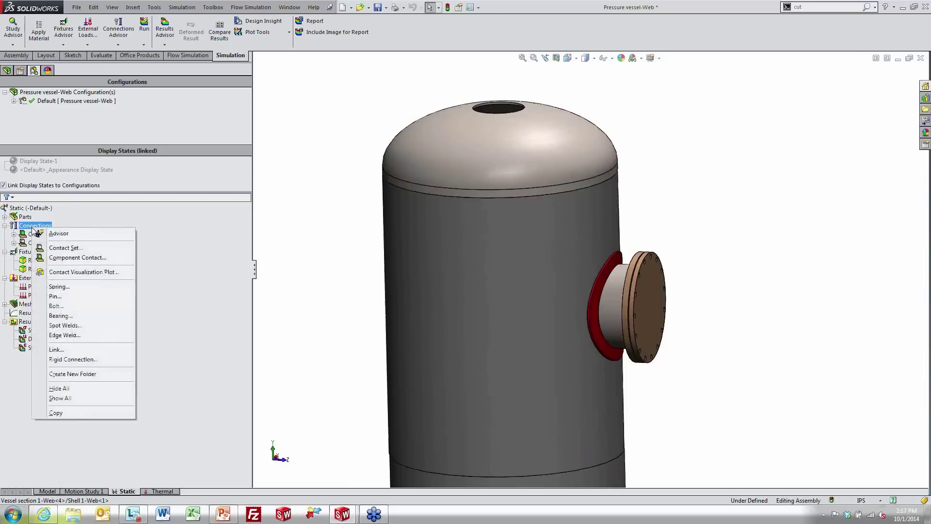
click(89, 259)
click(474, 166)
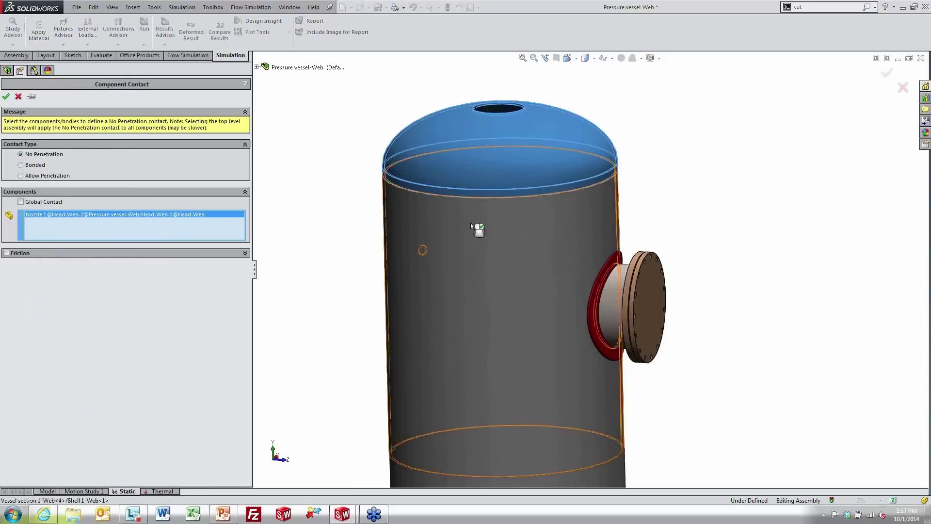
click(482, 221)
scroll(490, 298, up, 3)
ctrl+middle_drag(540, 459, 577, 397)
scroll(577, 397, down, 1)
click(626, 367)
click(630, 389)
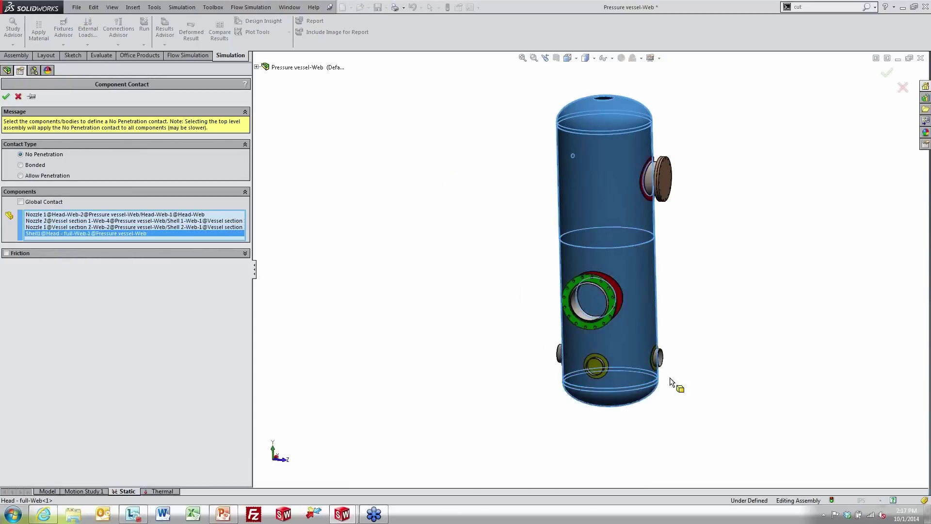
scroll(702, 348, down, 1)
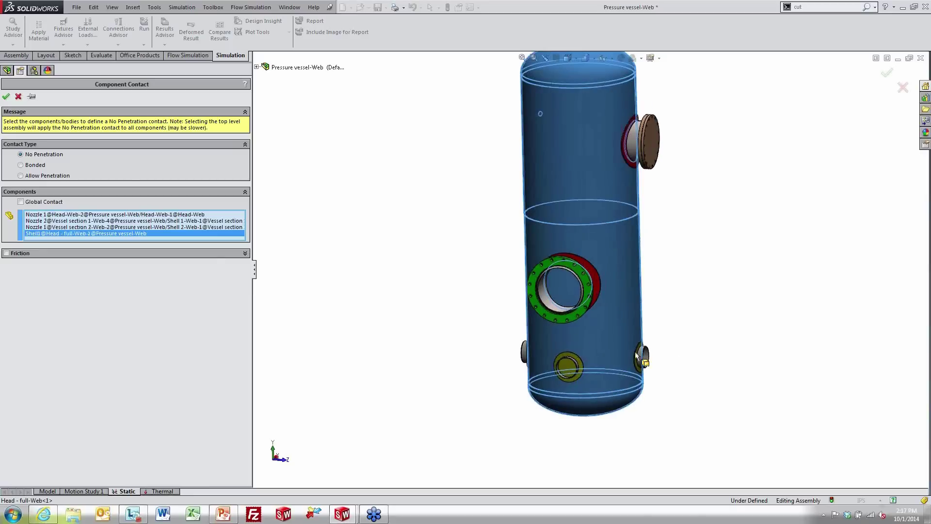
click(42, 166)
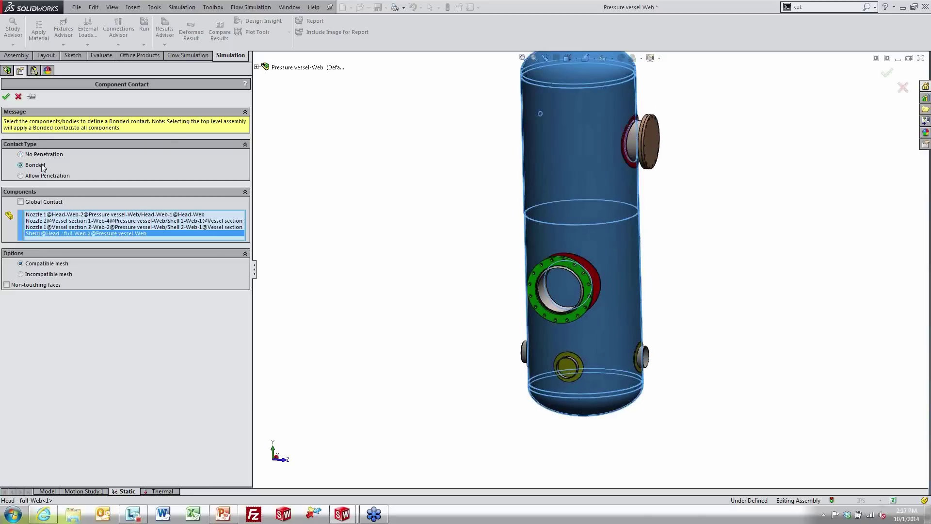
click(6, 96)
- Examine the interface between the manhole cover and the nozzle flange for a gap
click(530, 278)
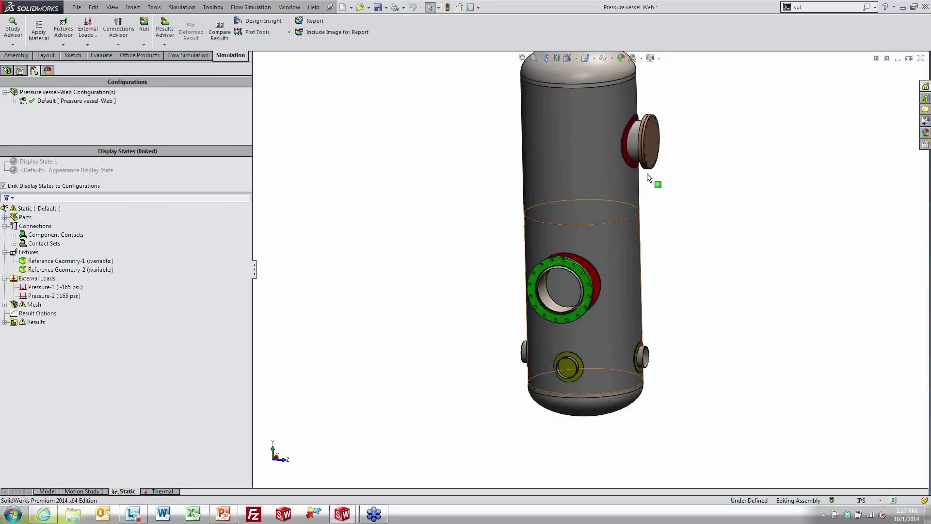
scroll(648, 168, down, 5)
middle_drag(612, 179, 653, 249)
scroll(607, 282, down, 3)
scroll(607, 282, down, 1)
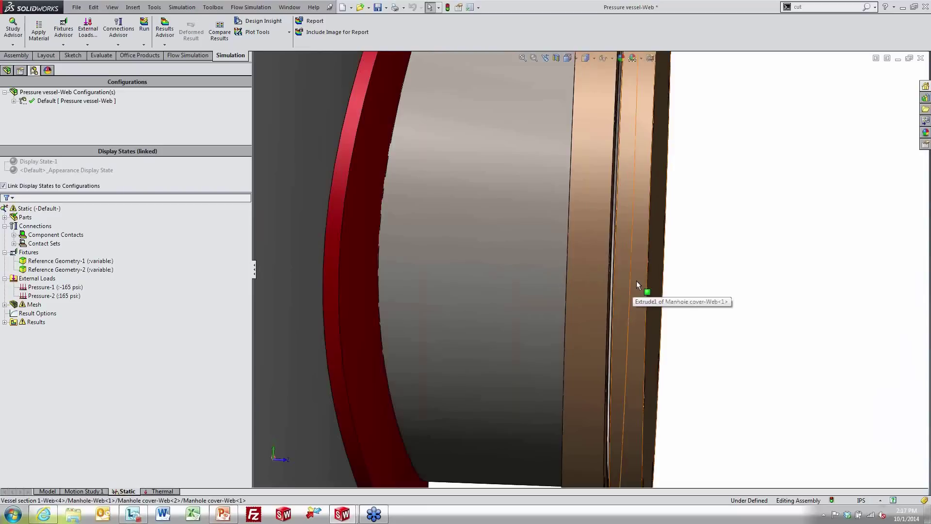
middle_drag(697, 280, 663, 299)
scroll(663, 300, up, 5)
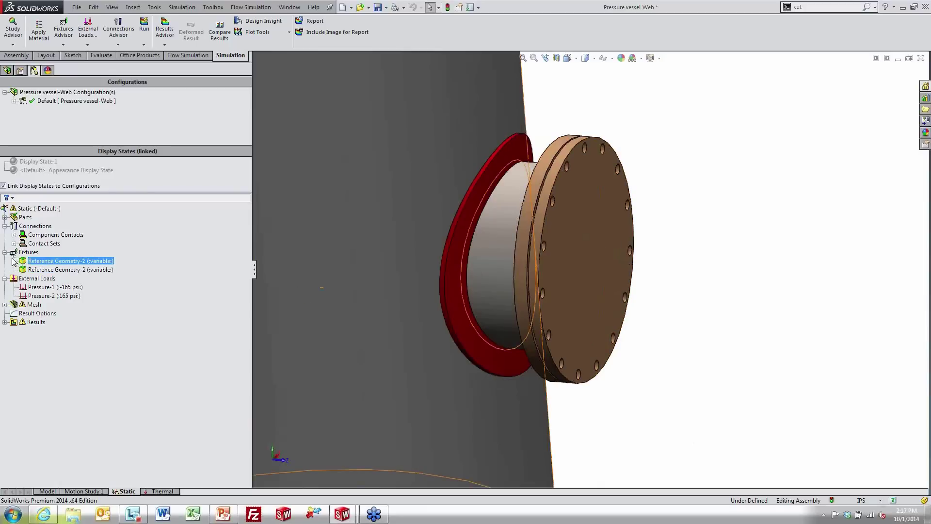
- Define a Bonded contact set between the manhole nozzle flange's mating face and the facing surface of the manhole cover
click(28, 235)
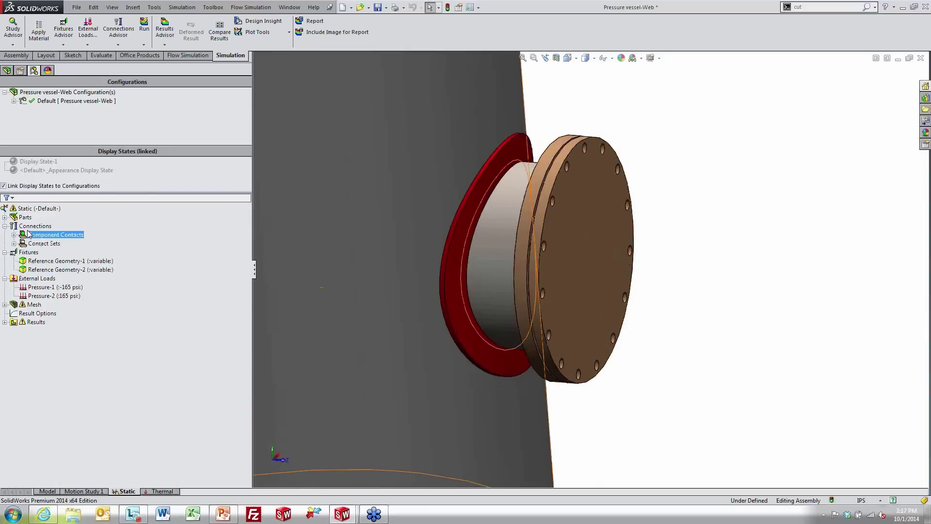
right_click(33, 226)
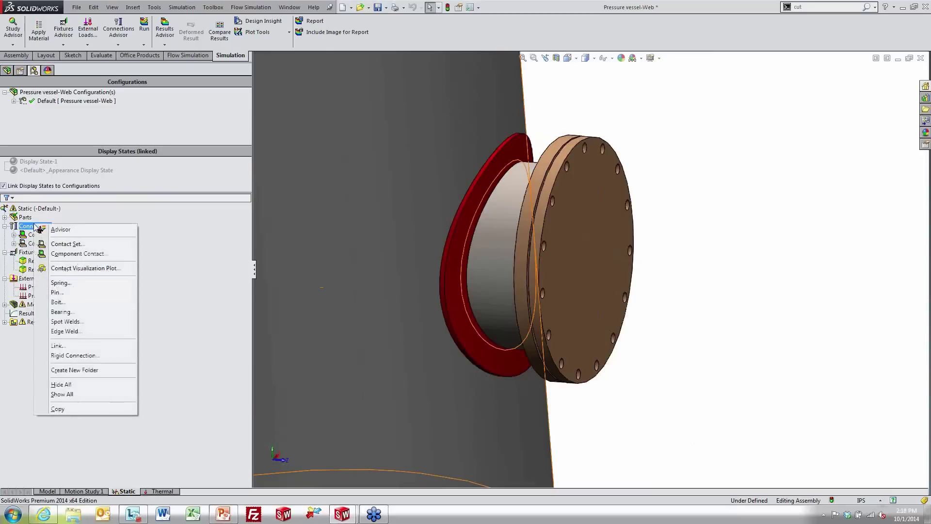
click(64, 246)
click(61, 186)
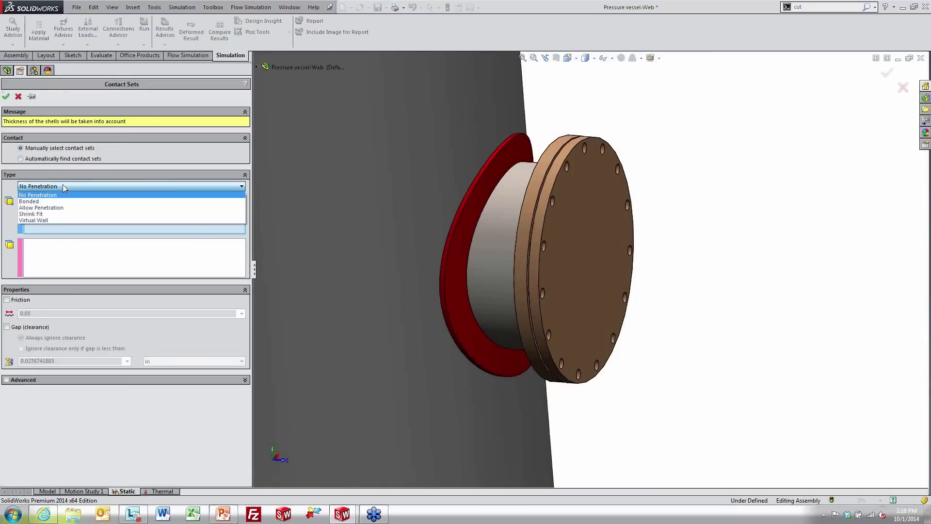
click(53, 200)
scroll(672, 252, down, 6)
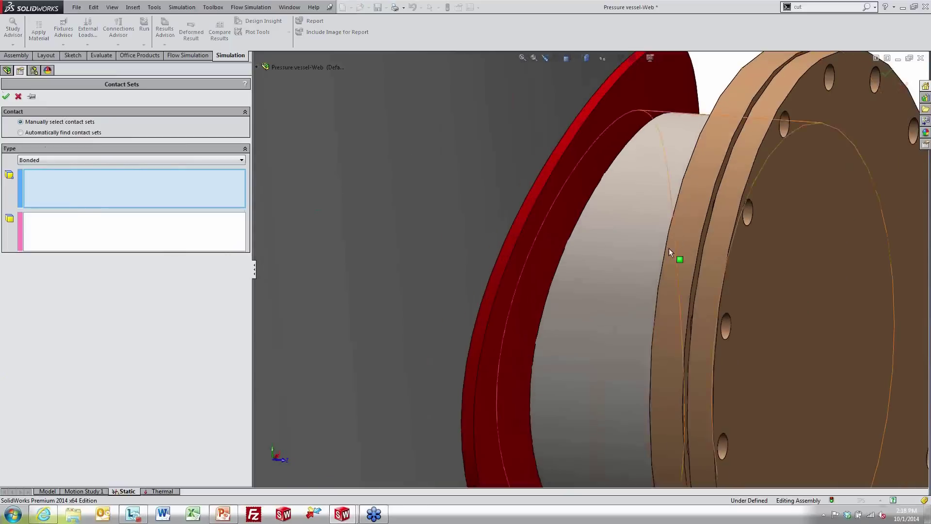
click(697, 236)
click(176, 222)
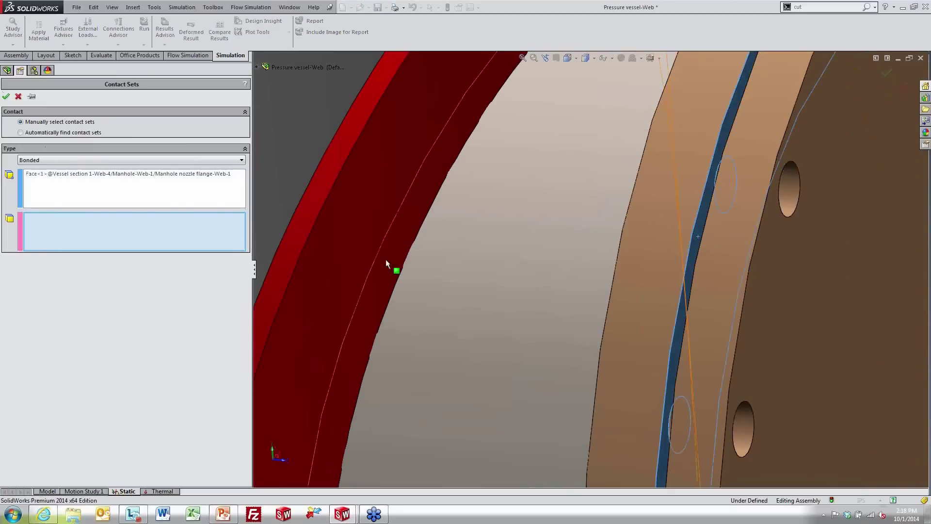
mouse_move(669, 312)
middle_down()
mouse_move(687, 304)
mouse_move(678, 301)
middle_up()
click(678, 305)
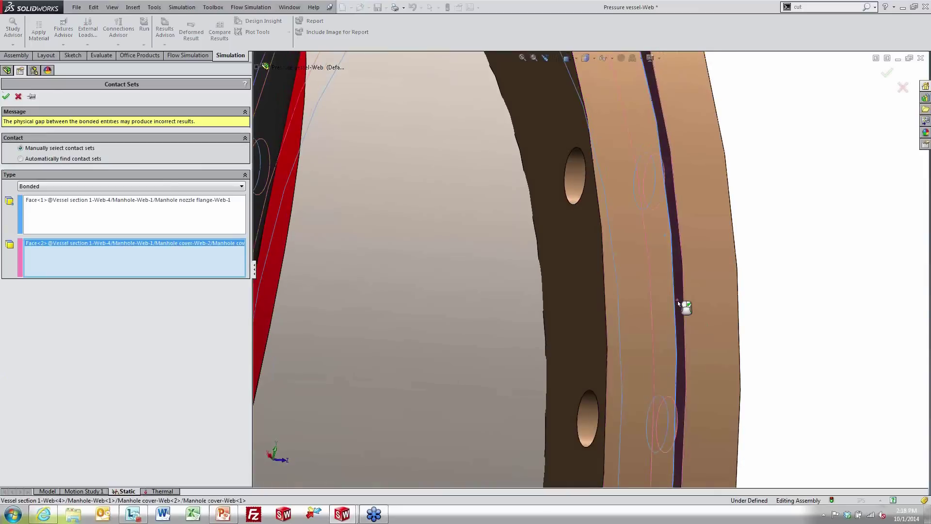
key(Return)
- Try to run the Static study with the whole vessel in isometric view, and close the solver program and its notice
scroll(661, 315, up, 4)
scroll(652, 309, up, 3)
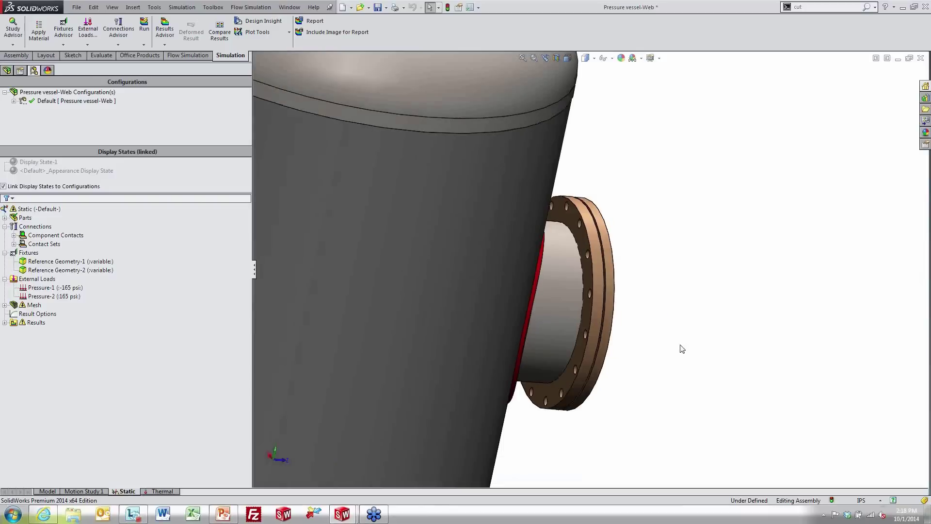
middle_drag(657, 344, 588, 327)
scroll(586, 326, up, 5)
scroll(431, 263, down, 2)
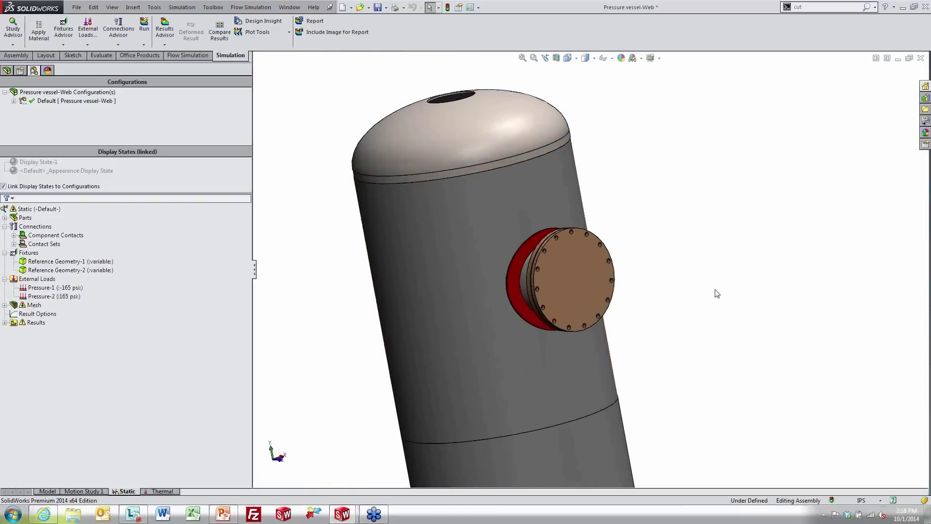
key(ctrl+7)
click(25, 218)
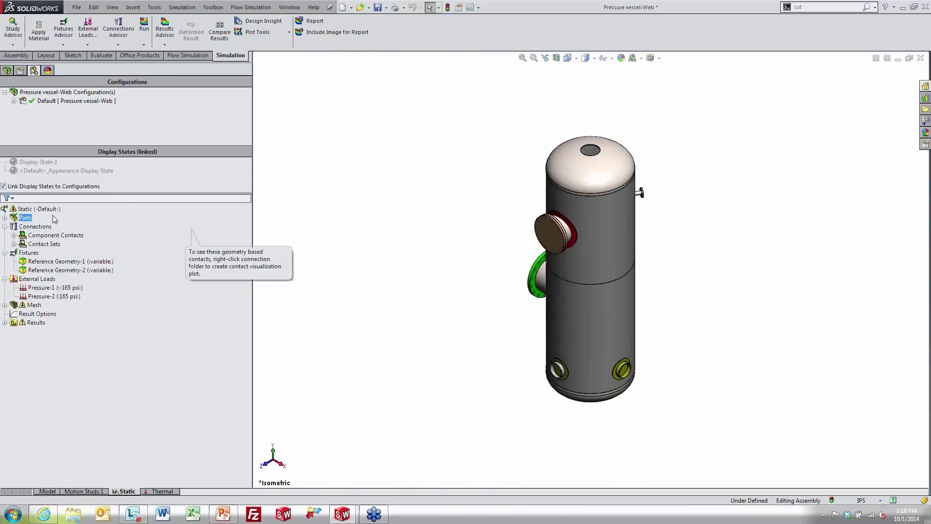
right_click(43, 209)
click(60, 223)
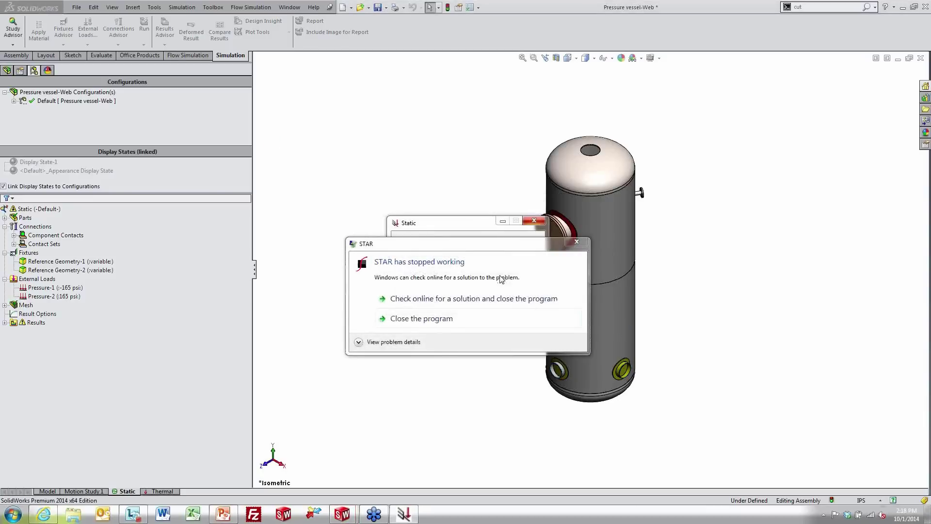
click(438, 319)
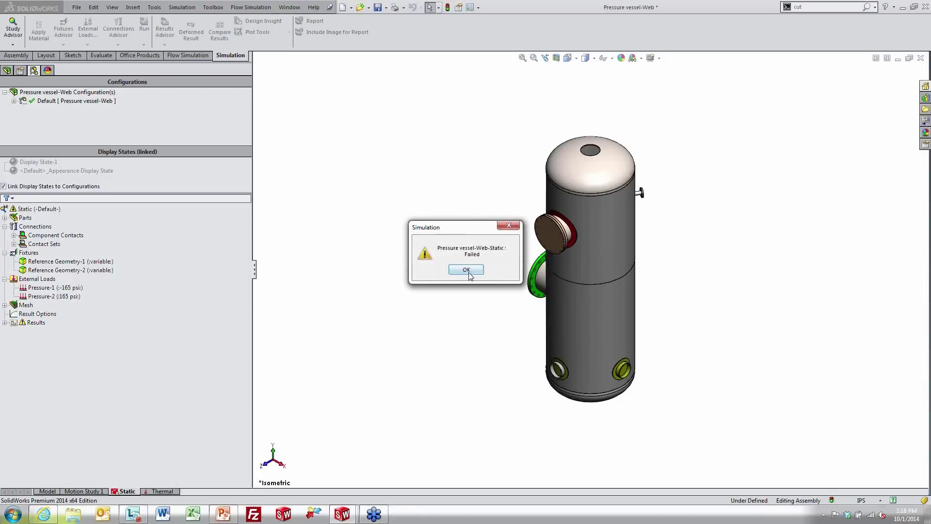
click(466, 270)
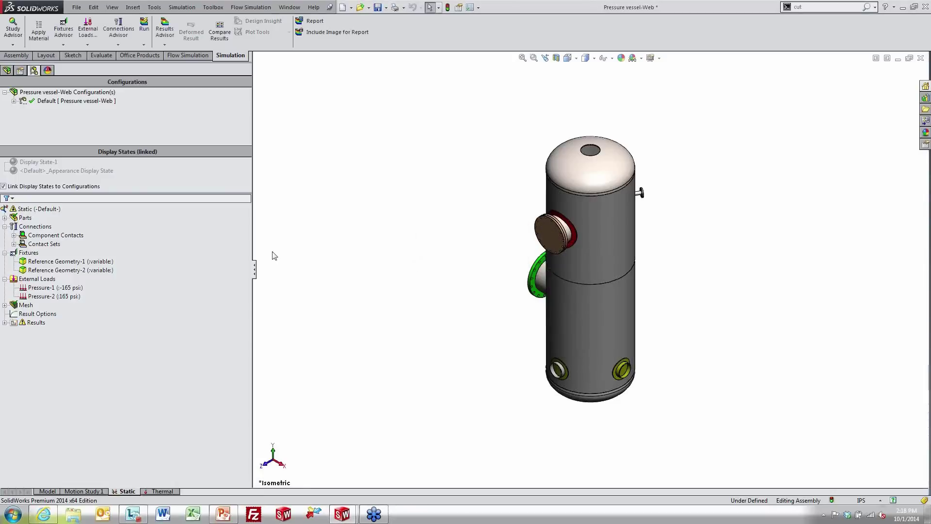
- Review the solver and incompatible bonding options in the Static study's properties
right_click(18, 206)
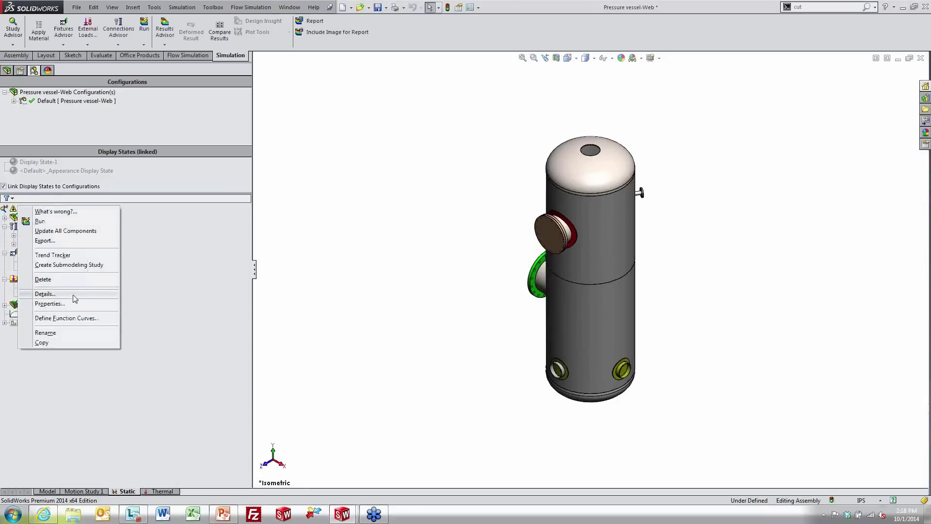
click(68, 304)
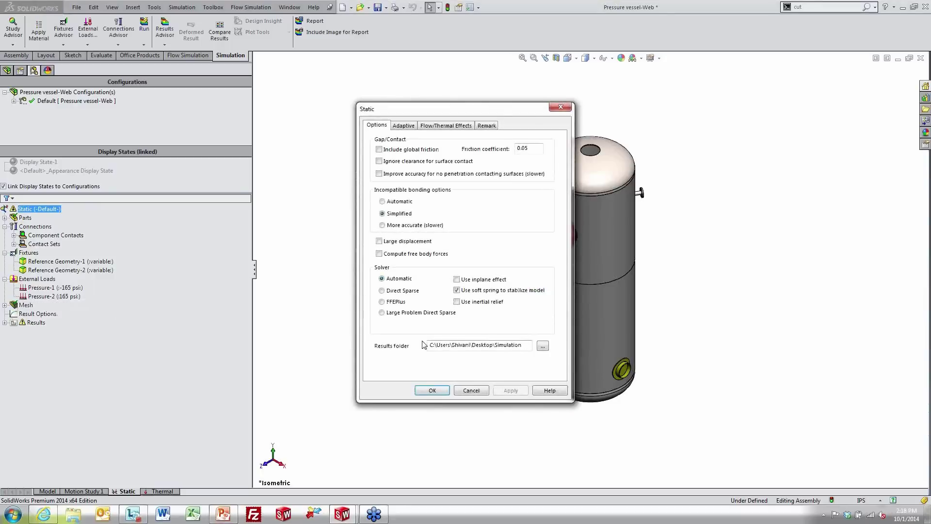
click(438, 394)
- Run the Static study again with the detailed solver status shown, continuing the solution with small displacement
right_click(47, 208)
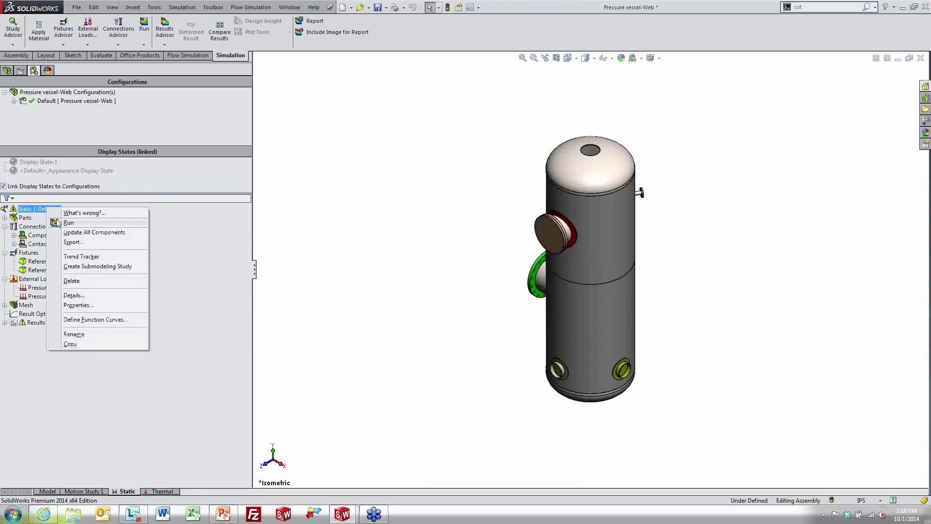
click(63, 223)
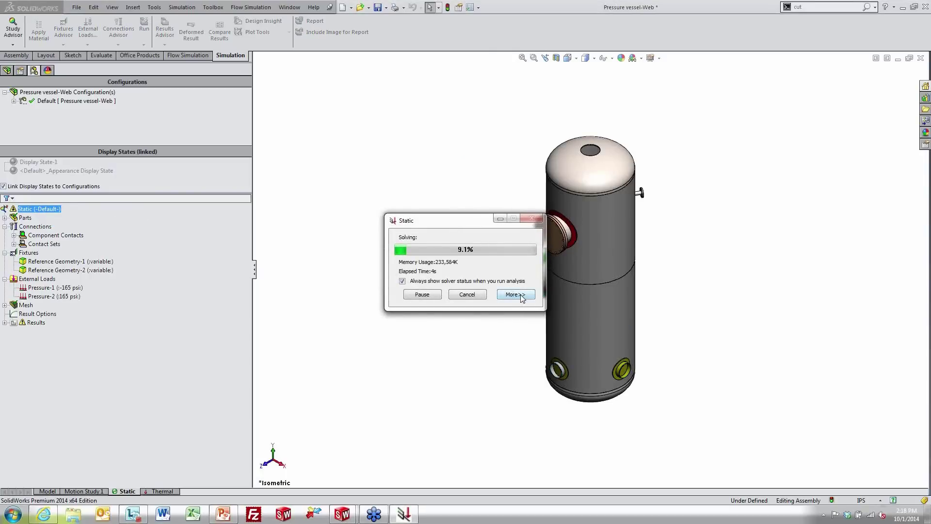
click(516, 295)
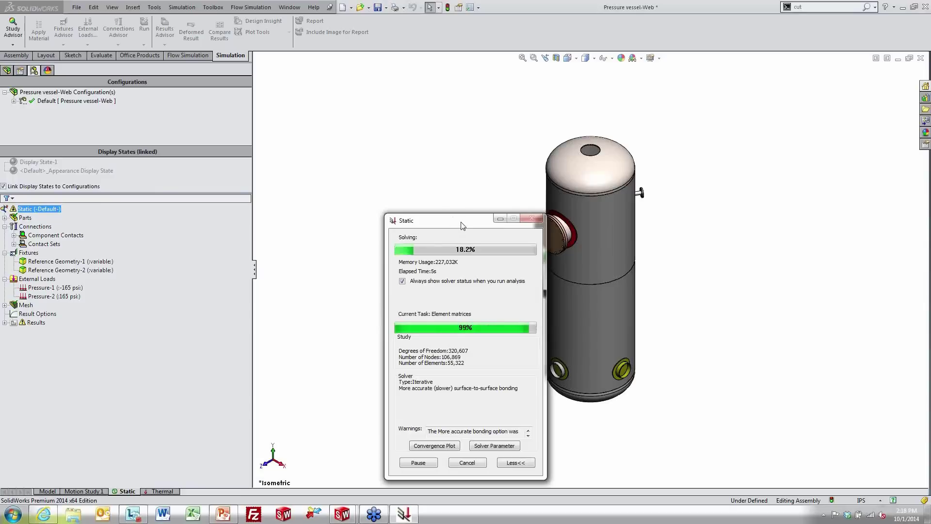
drag(463, 225, 781, 140)
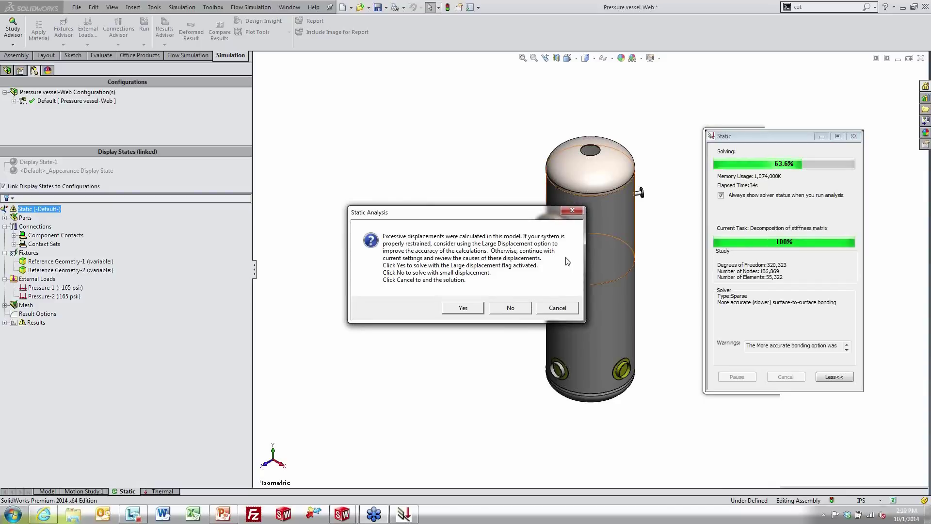
click(515, 309)
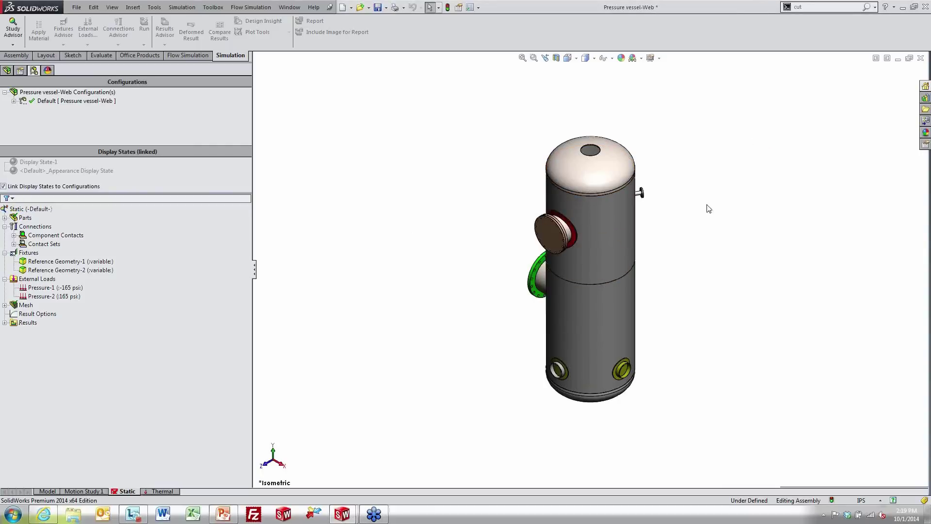
- Examine the von Mises stress plot around the manhole nozzle, flange and cover for separated parts
middle_drag(666, 197, 636, 218)
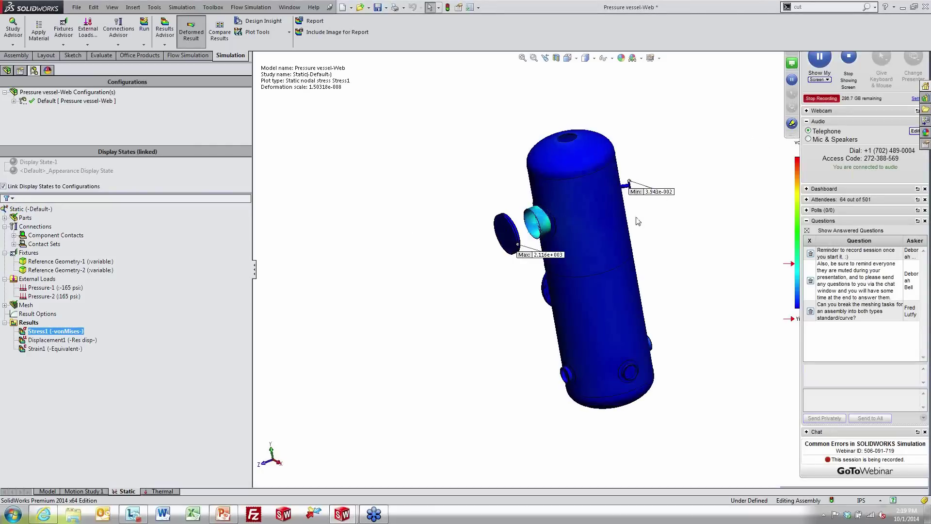
scroll(562, 233, down, 9)
middle_drag(507, 240, 645, 276)
scroll(681, 254, up, 1)
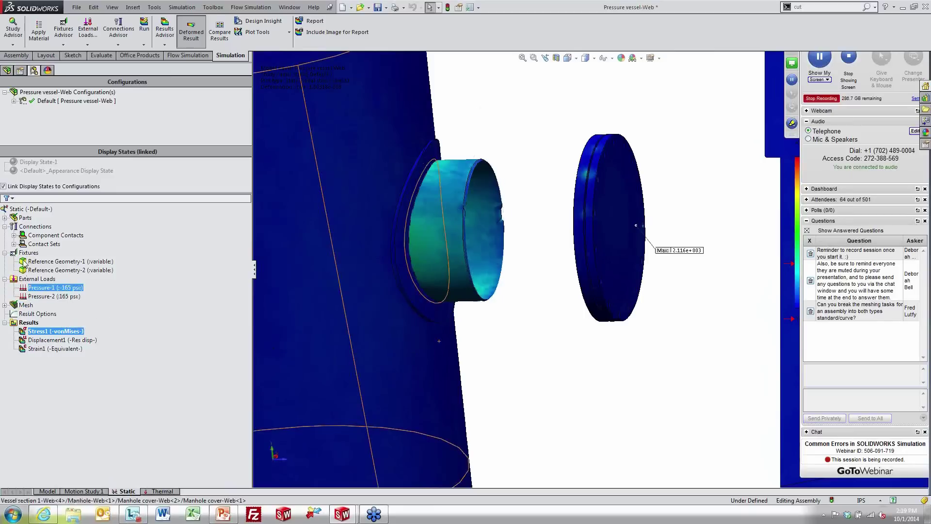
- Start a manually selected Bonded contact set with the manhole nozzle's cylindrical face in the first set
click(30, 228)
right_click(31, 229)
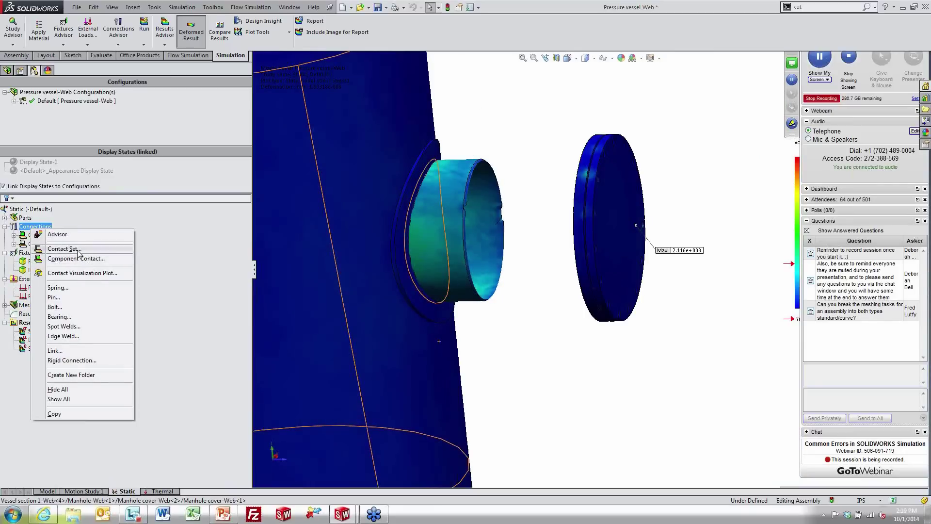
click(93, 264)
click(86, 190)
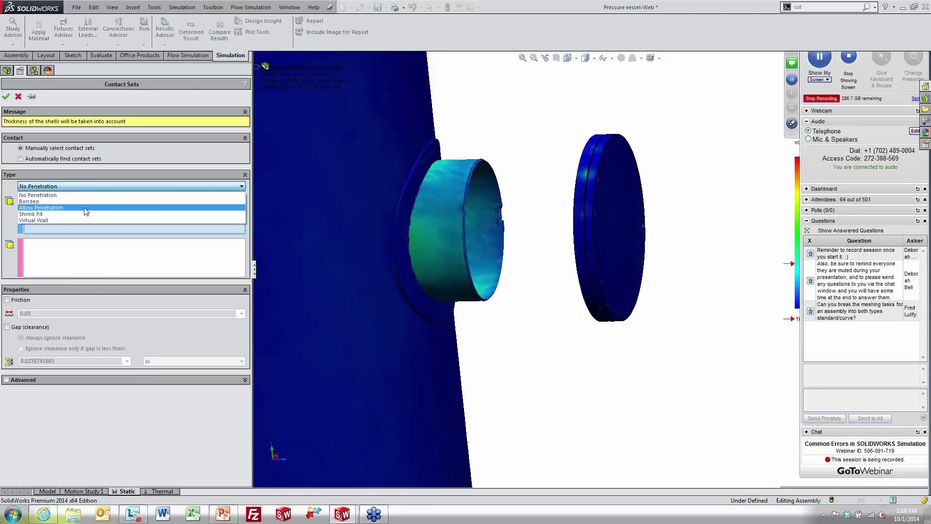
click(86, 203)
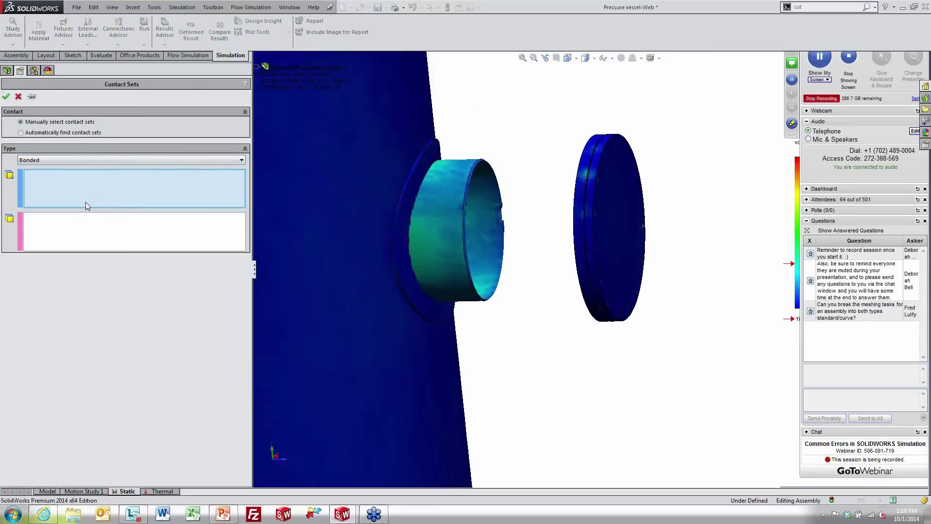
click(444, 201)
click(146, 238)
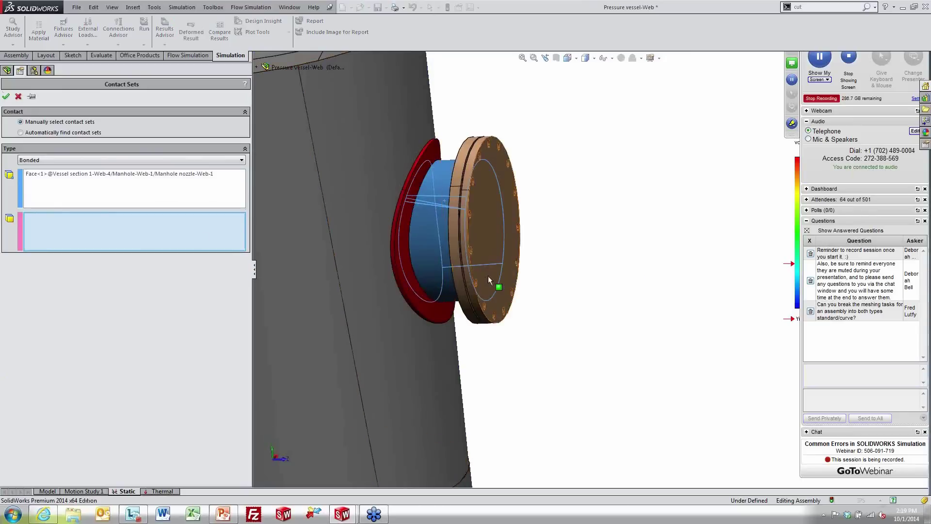
- Add the manhole nozzle flange's hidden inner face as the second set and create the contact, overriding the conflicting contact set
middle_drag(488, 275, 557, 272)
scroll(531, 297, down, 3)
scroll(492, 324, up, 5)
scroll(492, 324, up, 2)
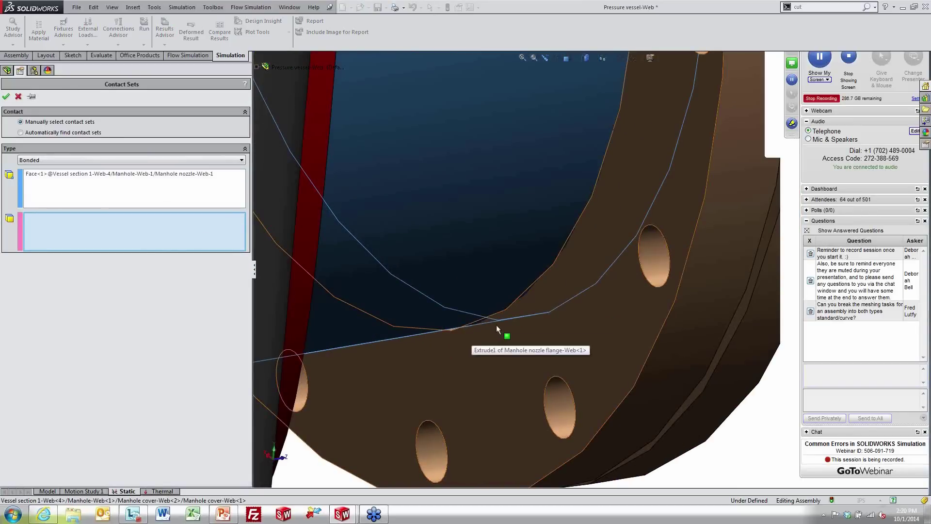
mouse_move(496, 324)
middle_down()
mouse_move(491, 347)
mouse_move(510, 329)
middle_up()
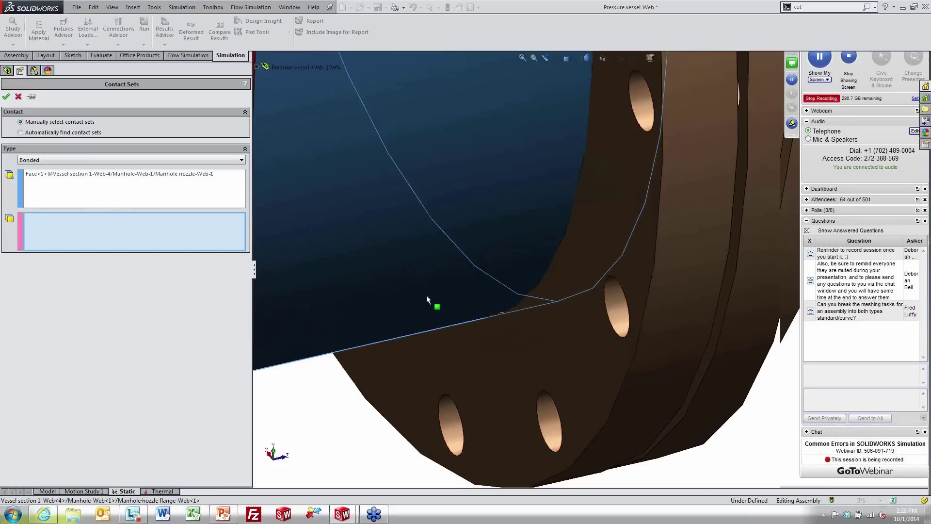
right_click(535, 301)
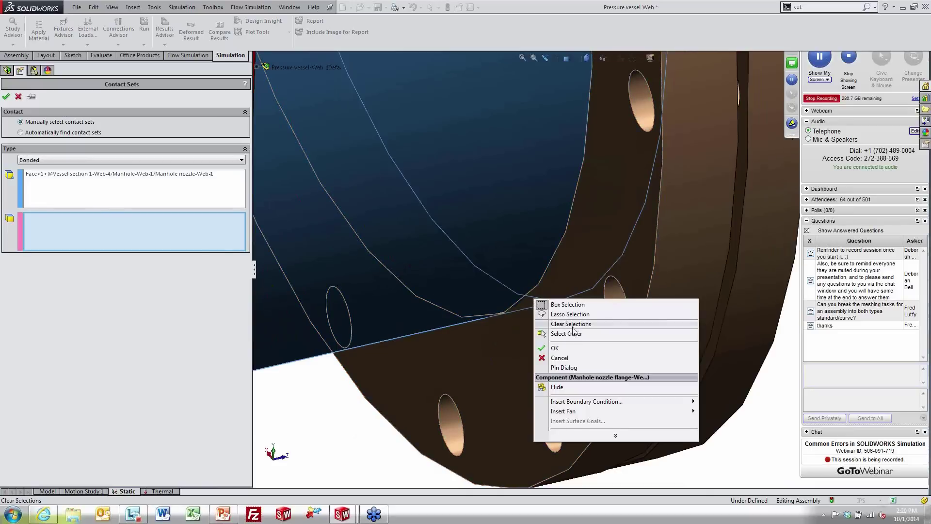
click(565, 333)
click(596, 349)
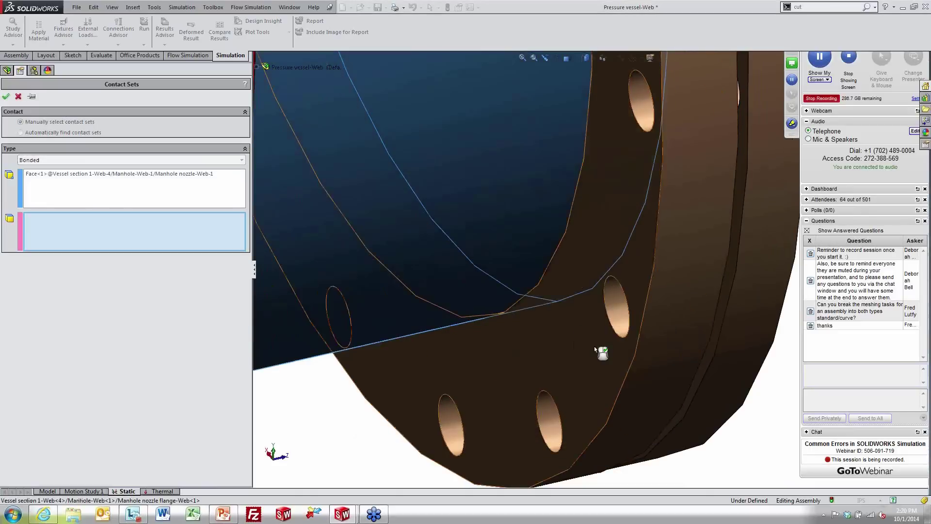
click(5, 96)
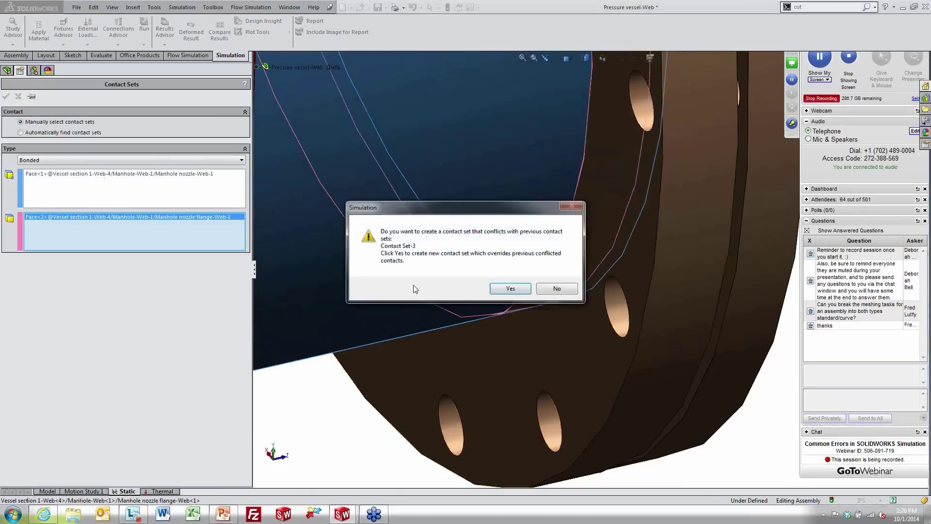
click(511, 289)
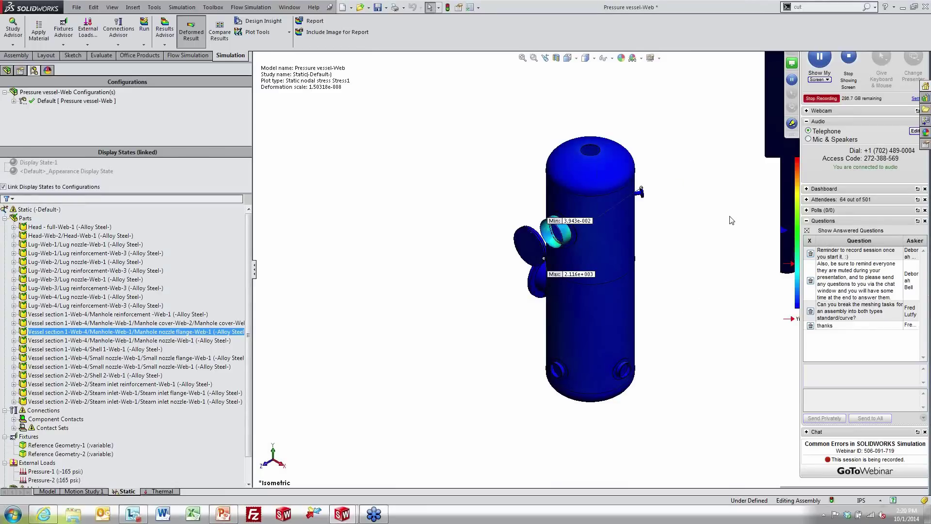
- Turn off the soft spring stabilization in the Static study's properties and check its Flow/Thermal Effects options
scroll(729, 223, down, 3)
scroll(646, 313, up, 2)
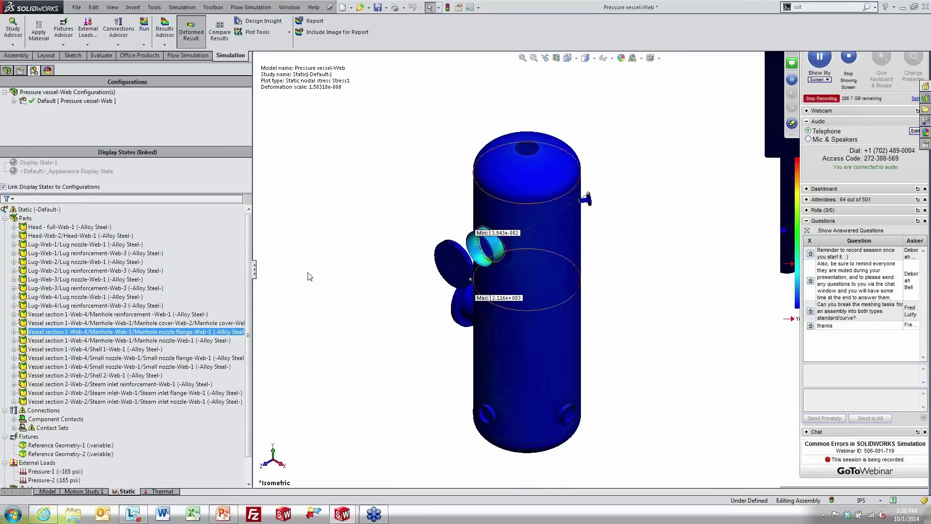
click(5, 218)
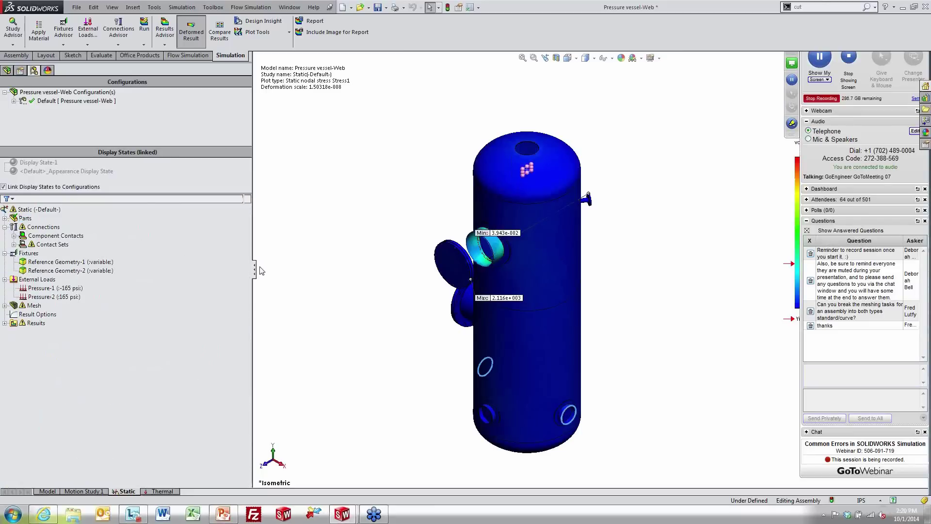
drag(253, 269, 275, 269)
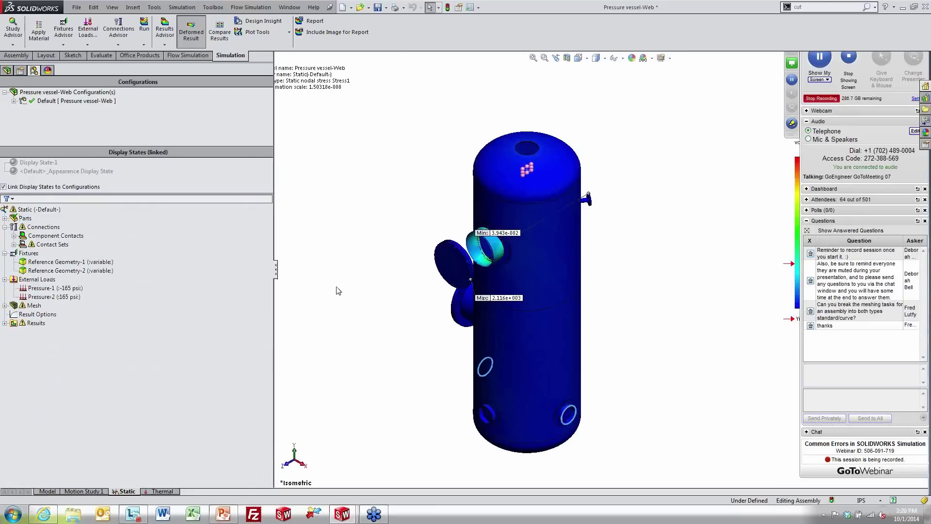
right_click(42, 210)
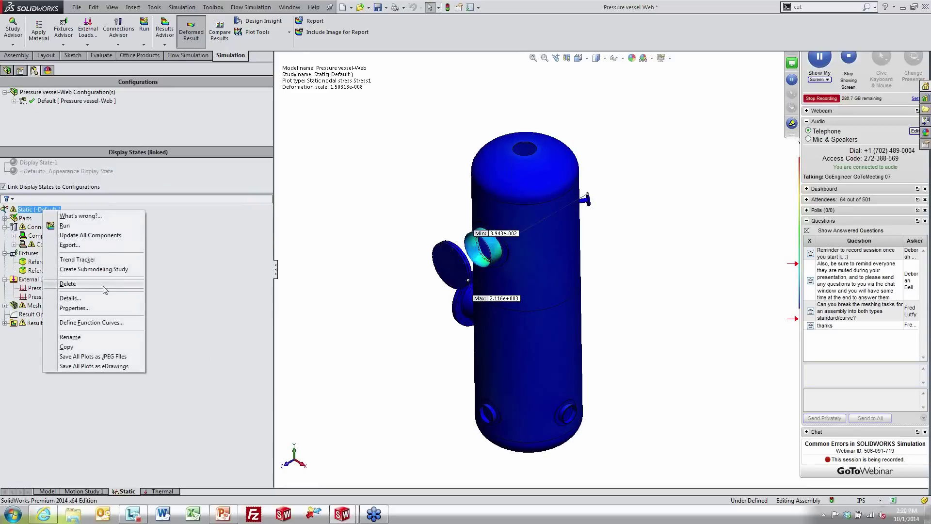
click(94, 308)
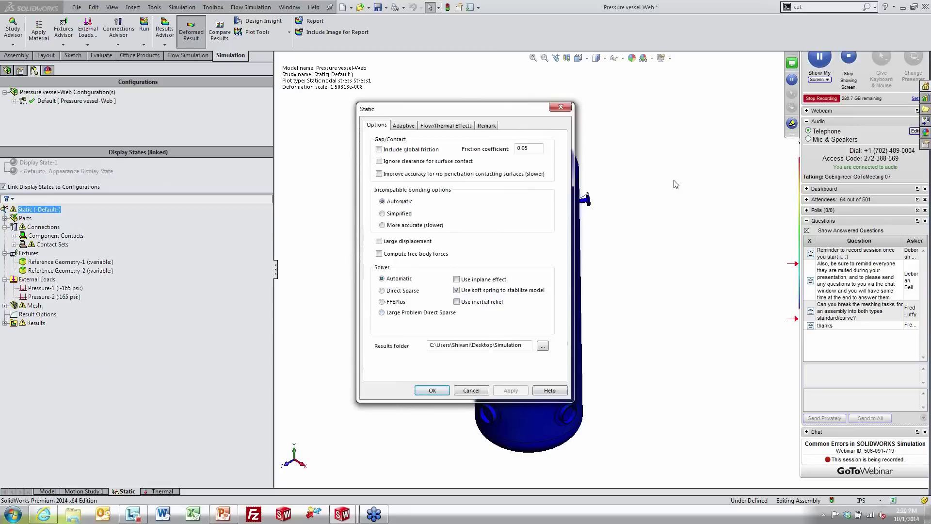
click(487, 291)
click(442, 127)
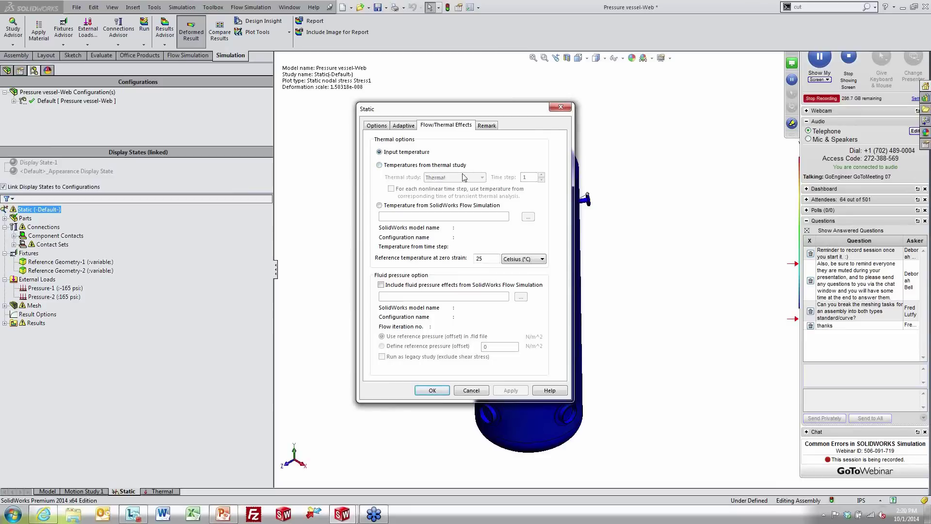
click(432, 390)
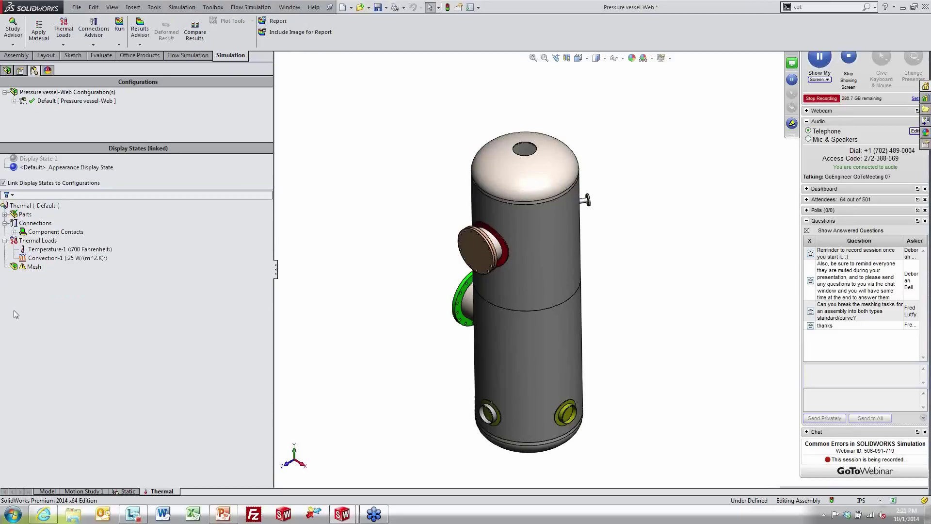
- Copy the Static study's mesh into the Thermal study and return to the Thermal study
click(23, 269)
click(23, 258)
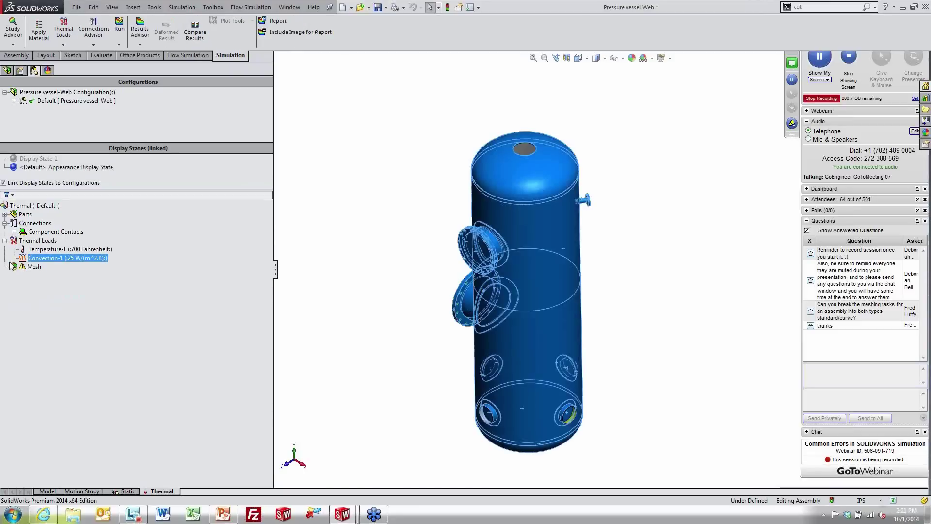
click(414, 331)
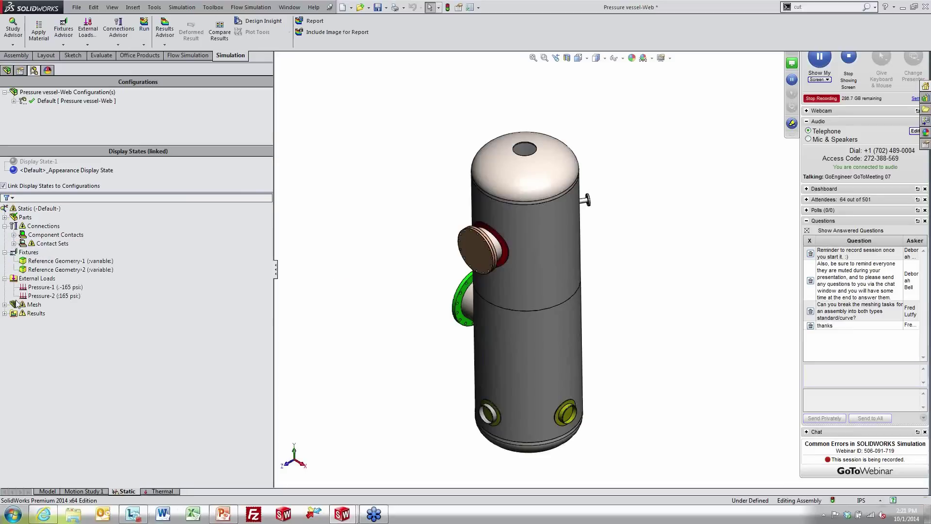
click(14, 305)
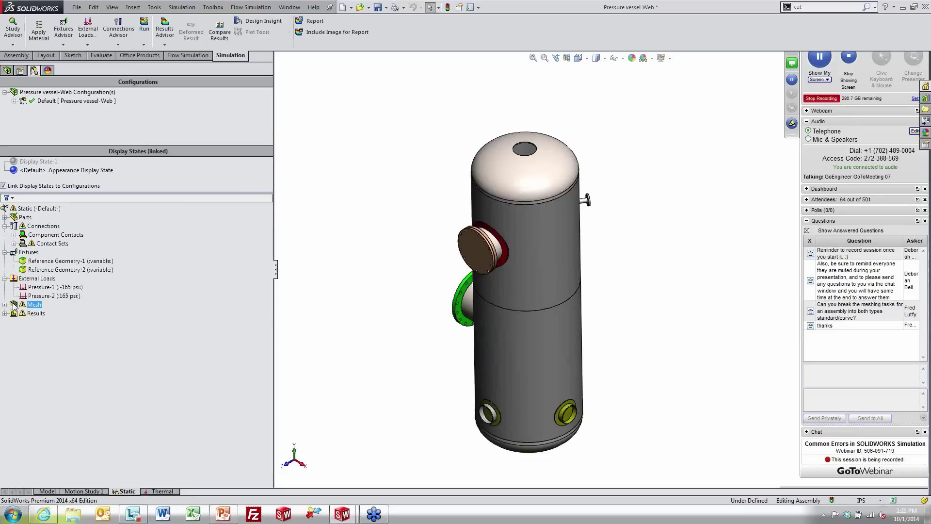
click(23, 261)
click(31, 370)
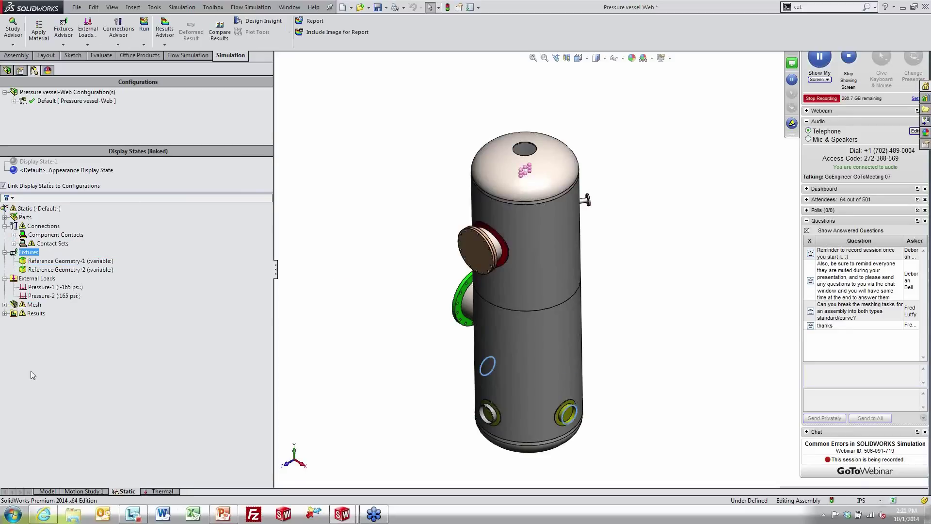
click(21, 304)
drag(15, 306, 171, 492)
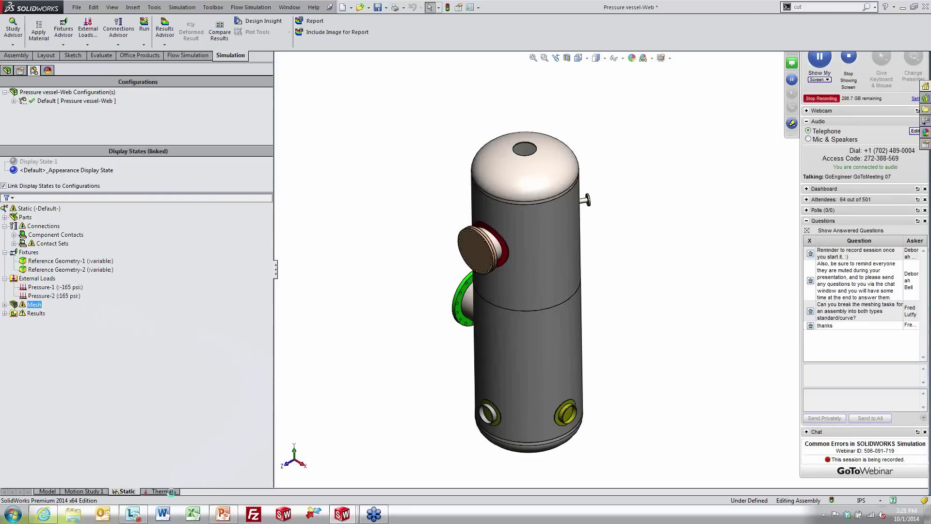
click(165, 491)
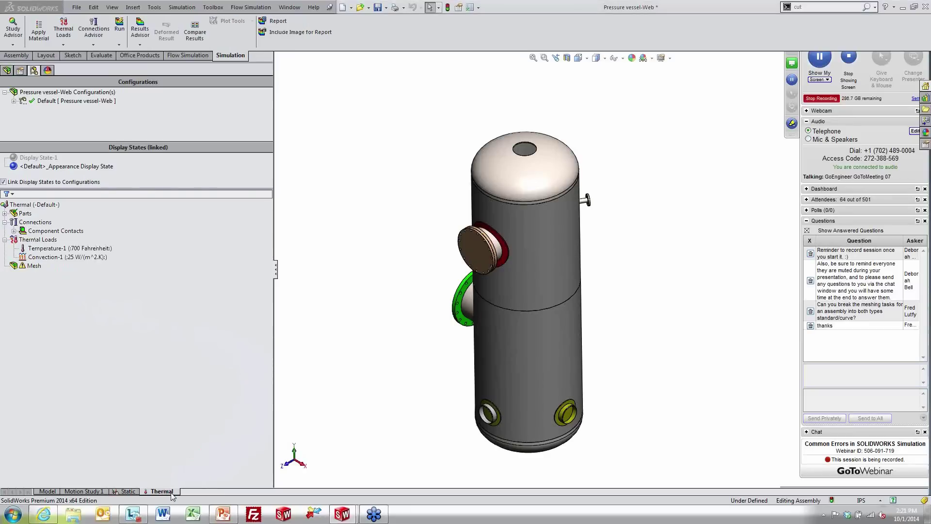
click(542, 280)
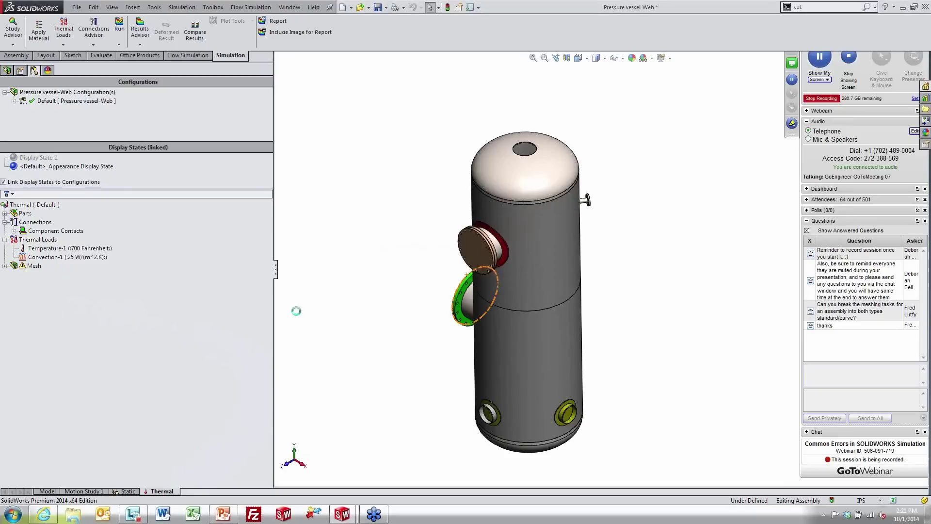
click(19, 270)
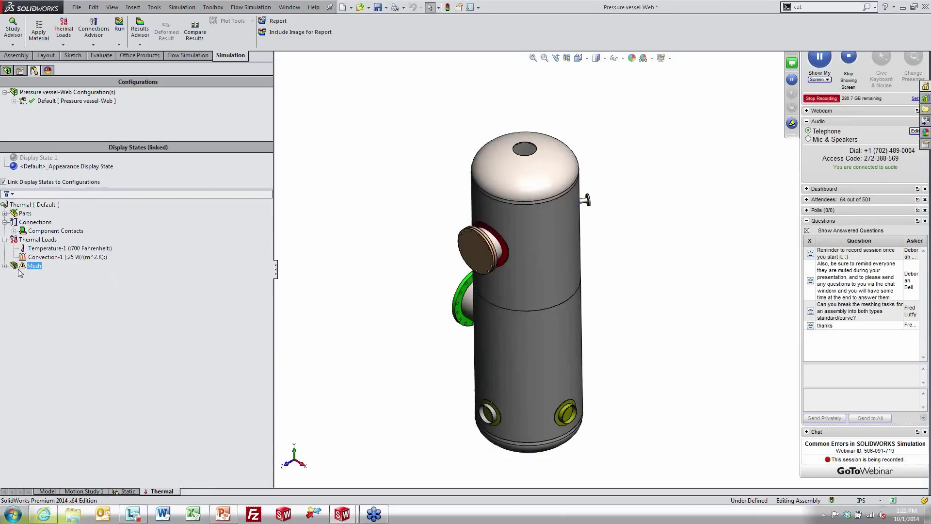
- Run the Thermal study and inspect its temperature plot together with the faces carrying the Temperature-1 load
right_click(22, 205)
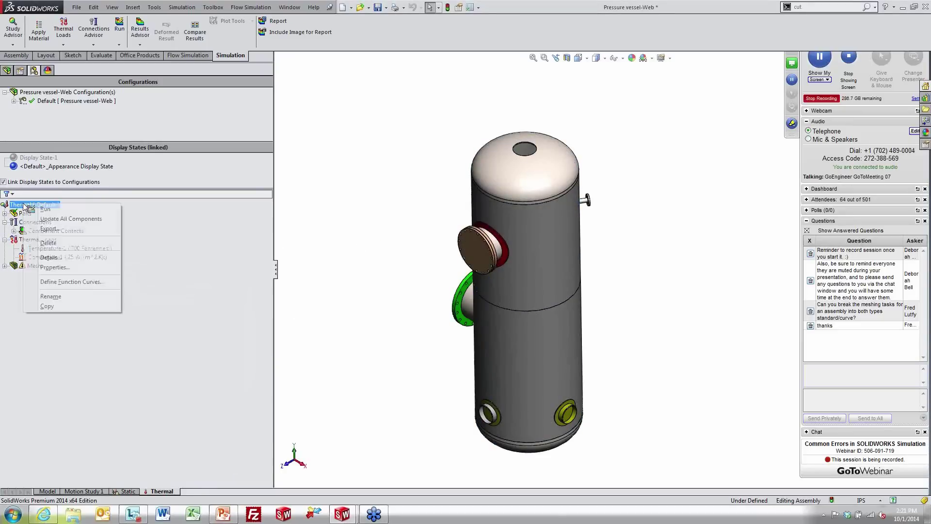
click(46, 209)
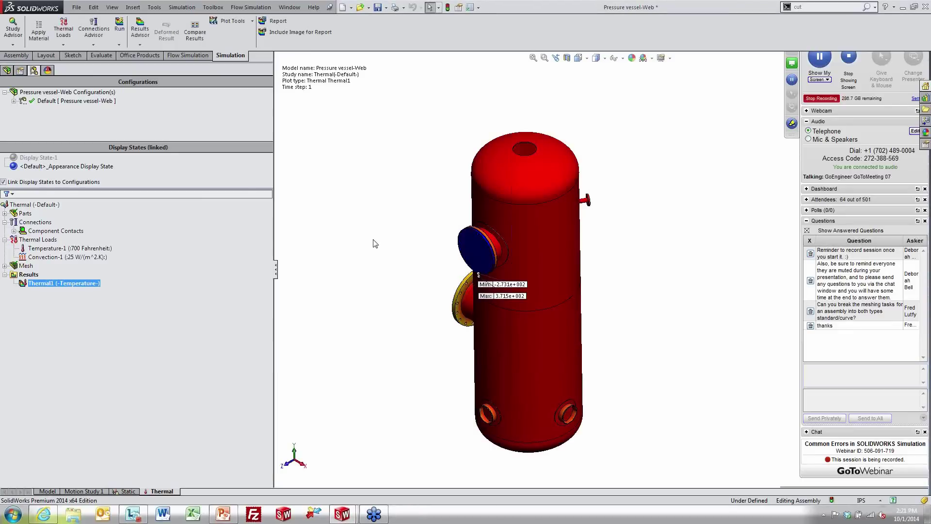
click(95, 249)
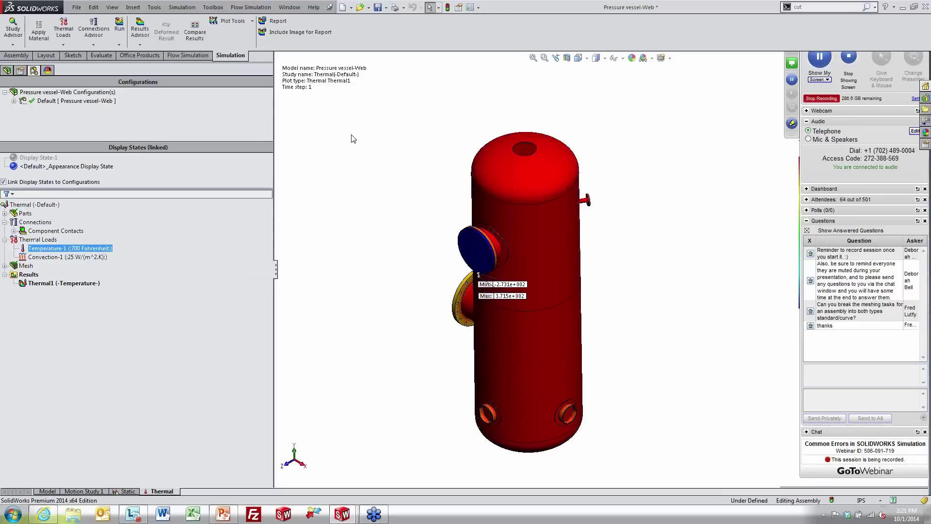
scroll(412, 235, down, 3)
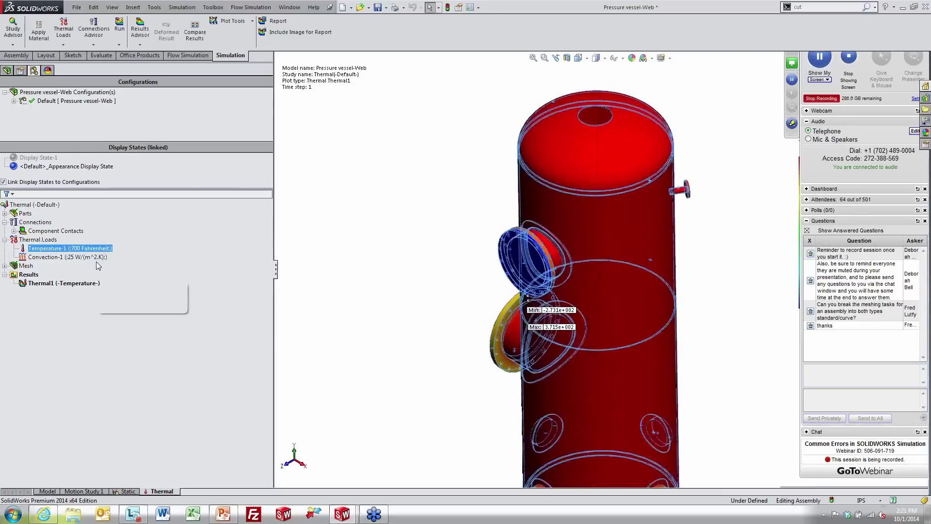
scroll(456, 287, up, 1)
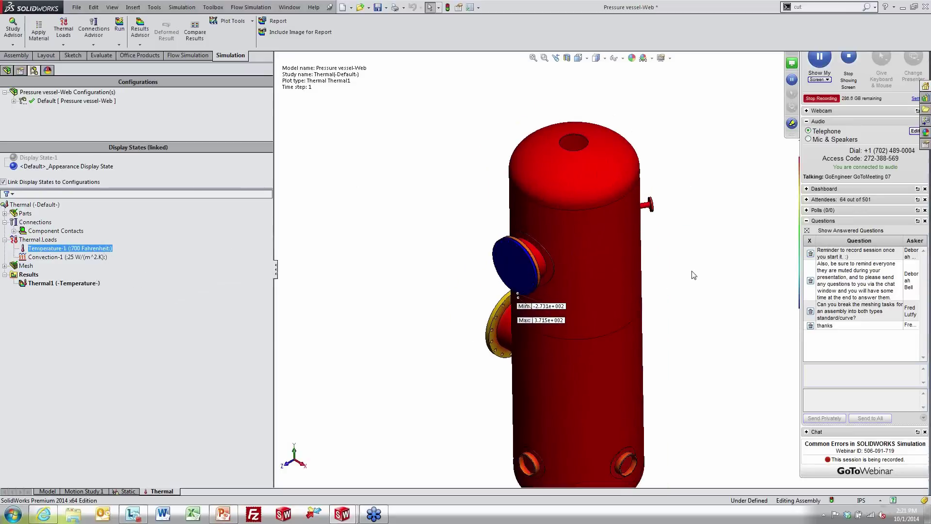
- Set the Static study's thermal option to use temperatures from the Thermal study
click(127, 491)
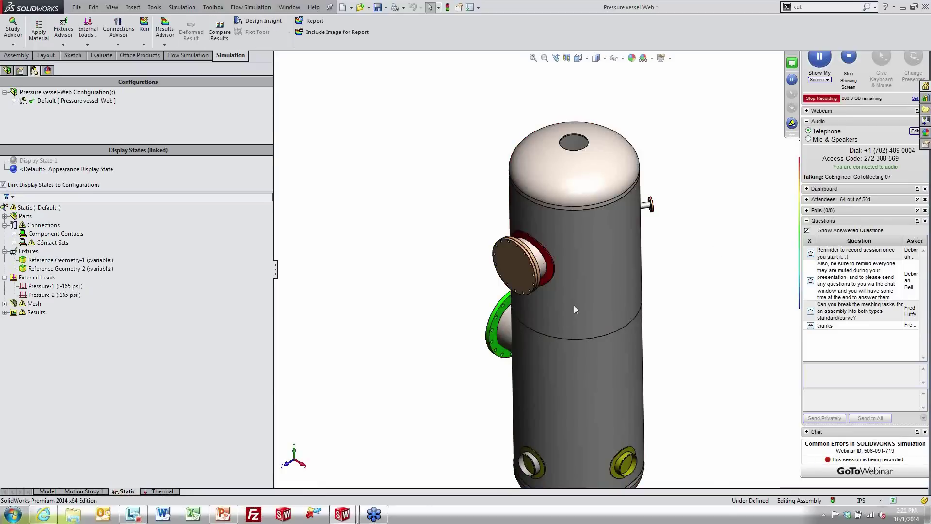
right_click(27, 208)
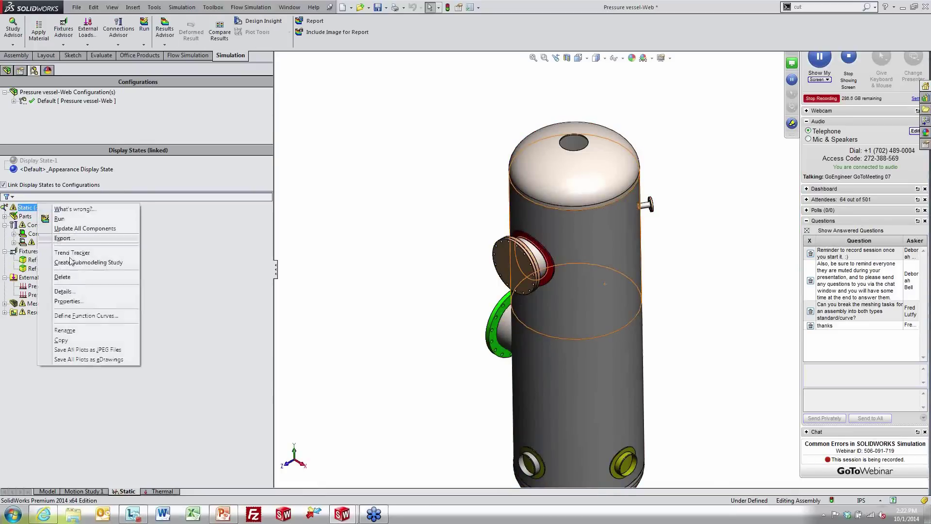
click(90, 306)
click(425, 126)
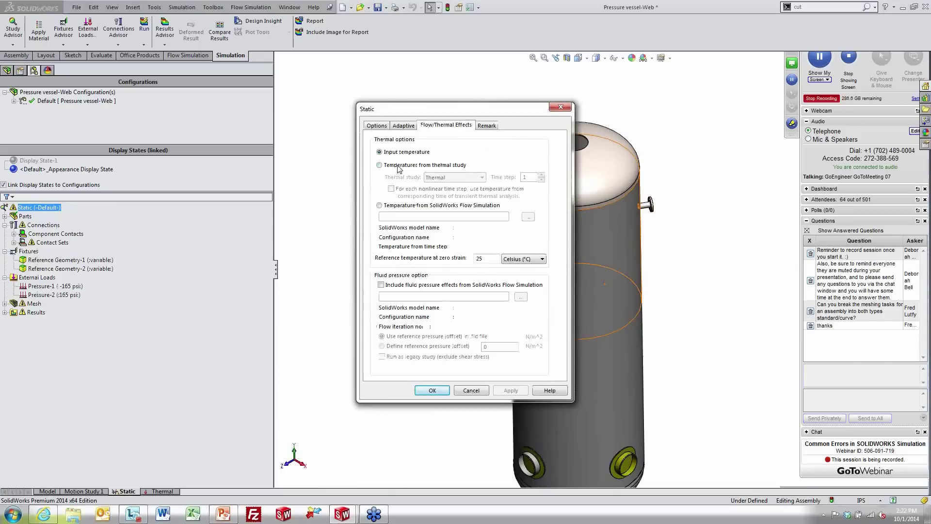
click(380, 165)
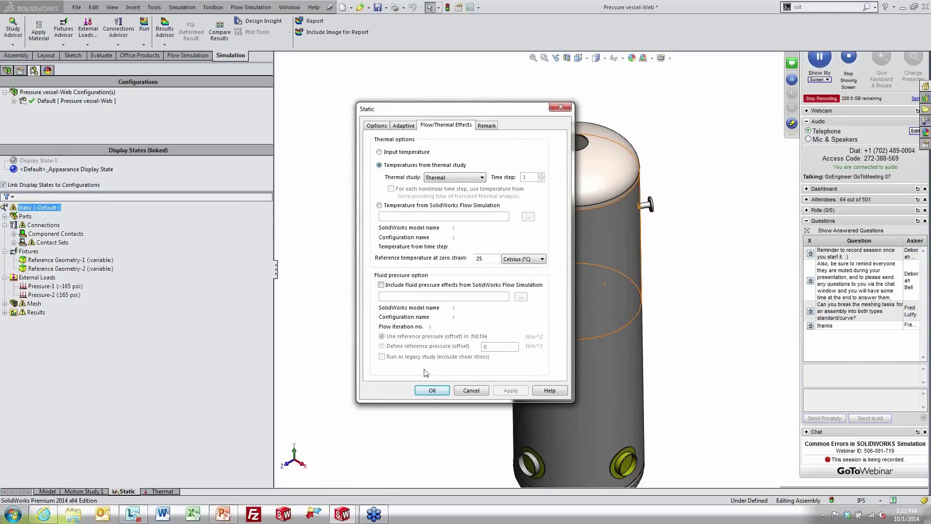
click(432, 390)
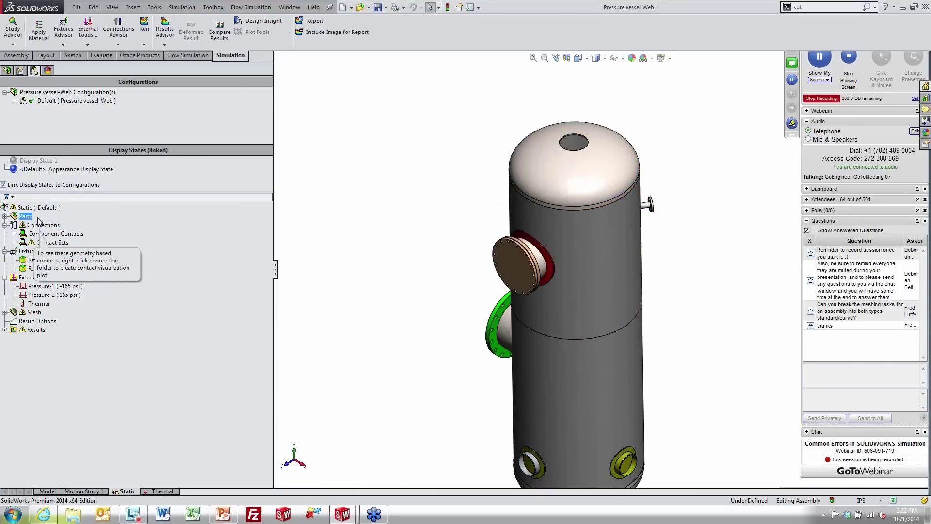
- Try to run the Static study with the thermal load, showing the detailed solver status
right_click(41, 208)
click(58, 224)
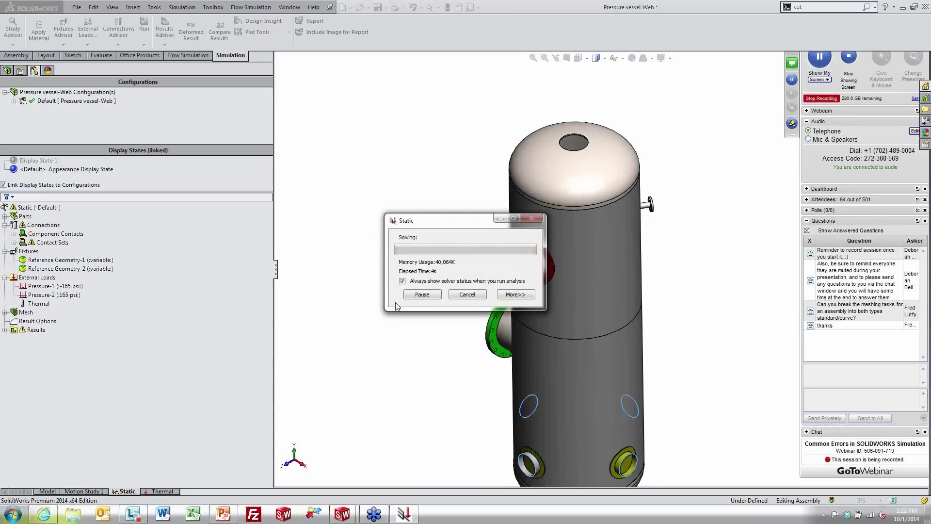
click(515, 294)
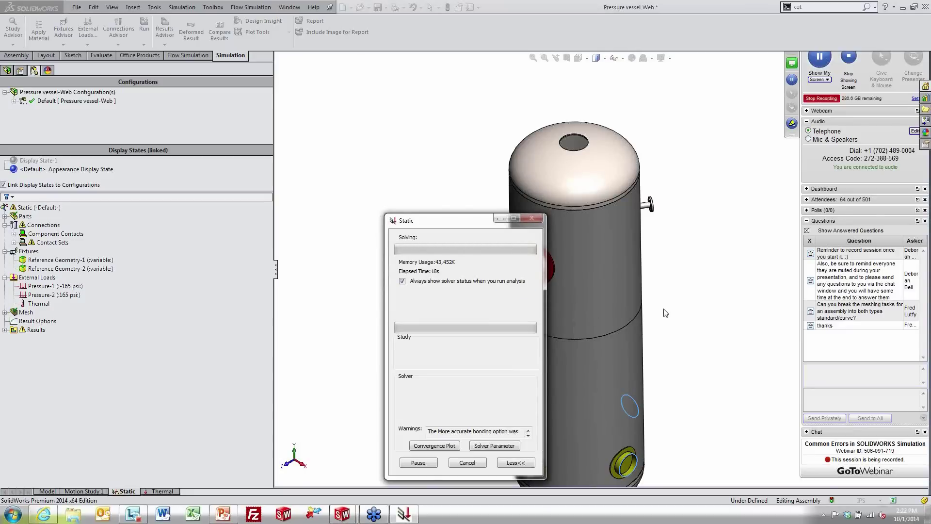
drag(472, 221, 423, 179)
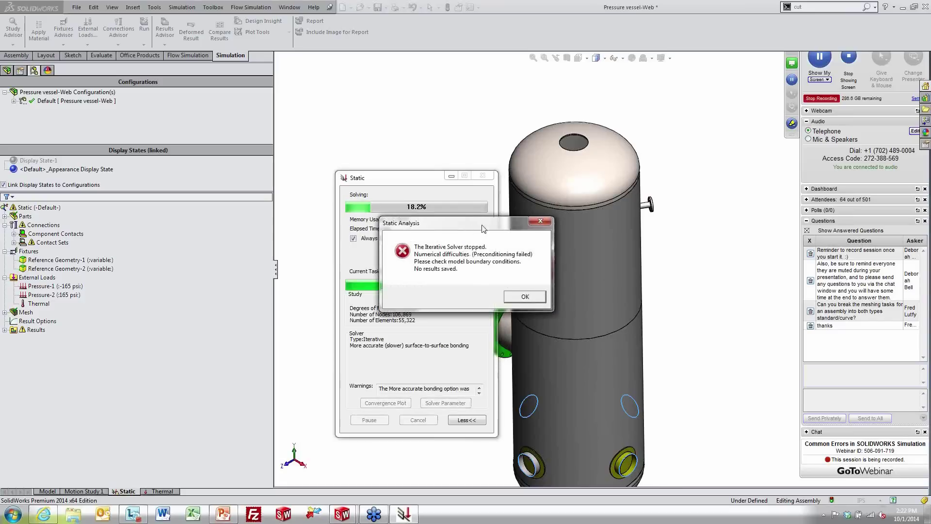
drag(484, 228, 625, 224)
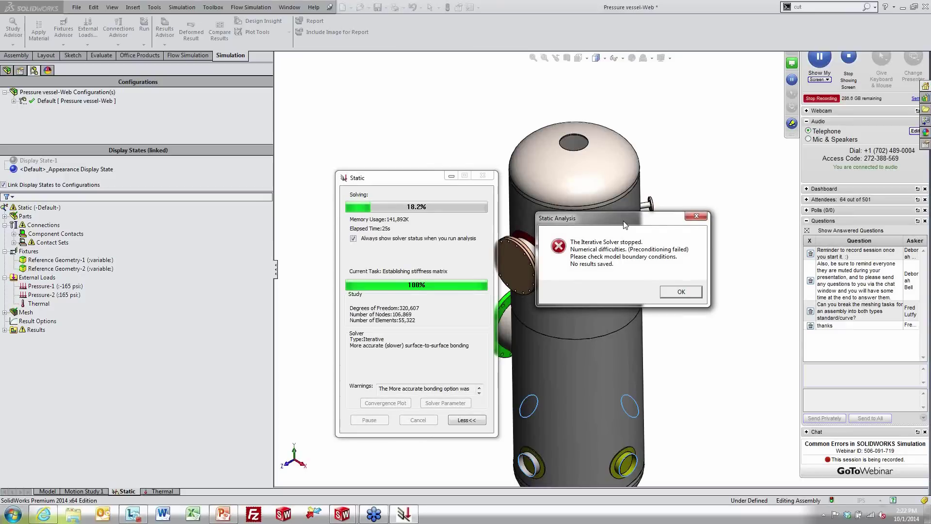
click(684, 295)
click(466, 268)
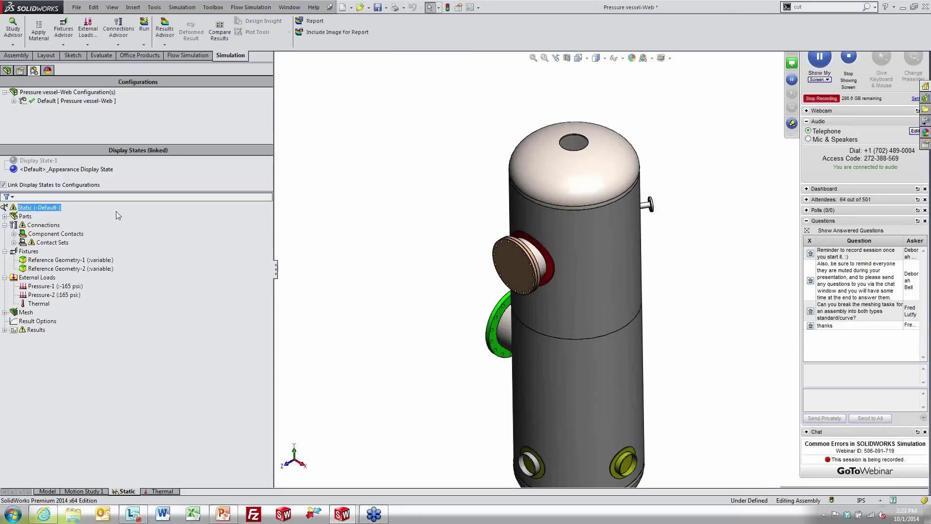
- Check the solver options and thermal temperature source in the Static study's properties, leaving them unchanged
right_click(58, 212)
right_click(48, 208)
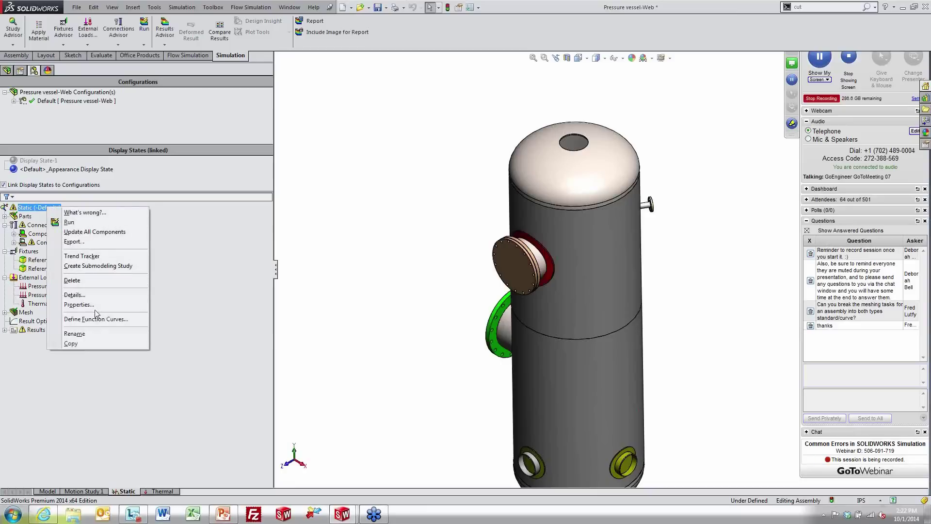
click(82, 305)
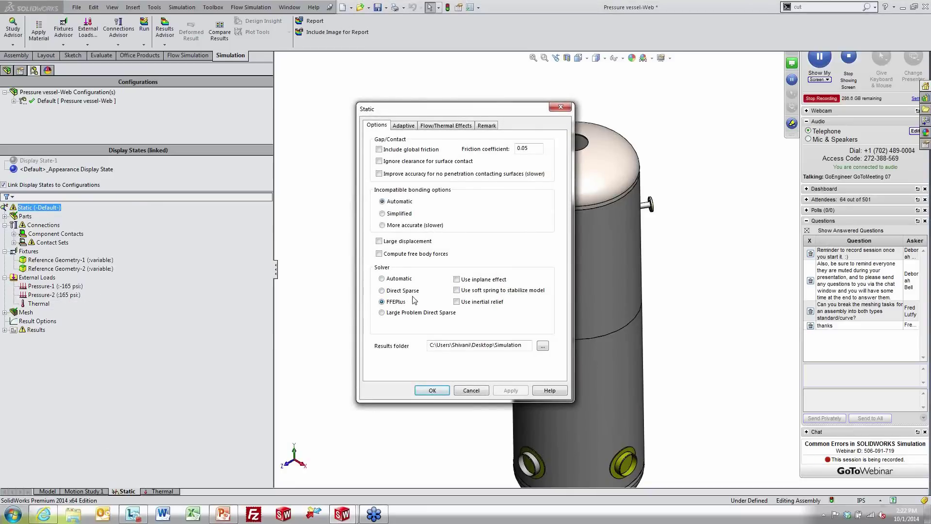
click(437, 126)
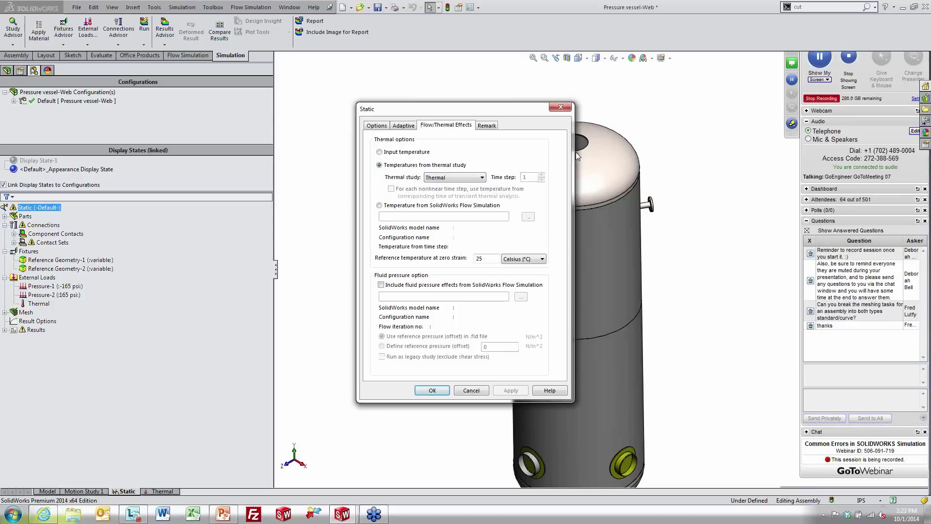
click(563, 107)
click(663, 108)
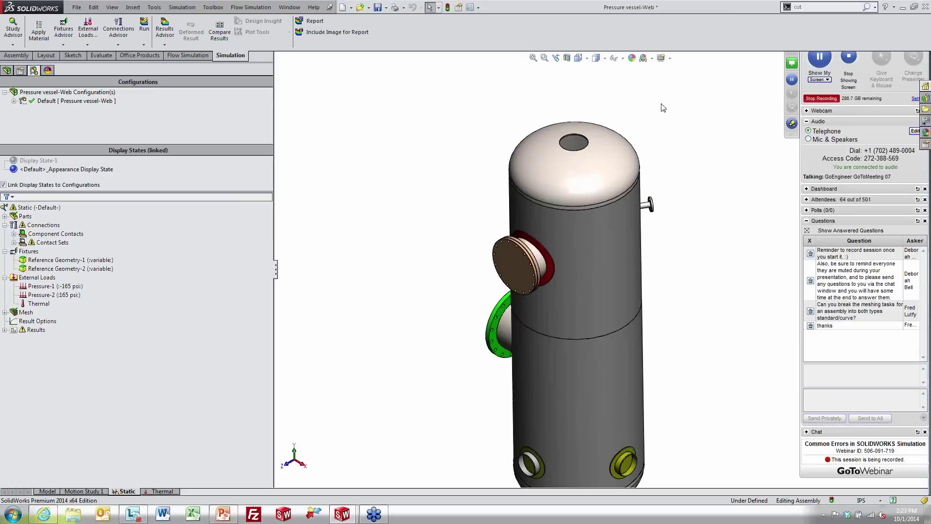
- Switch to the web browser and search the GoEngineer knowledge base for "solvers"
key(ctrl+Tab)
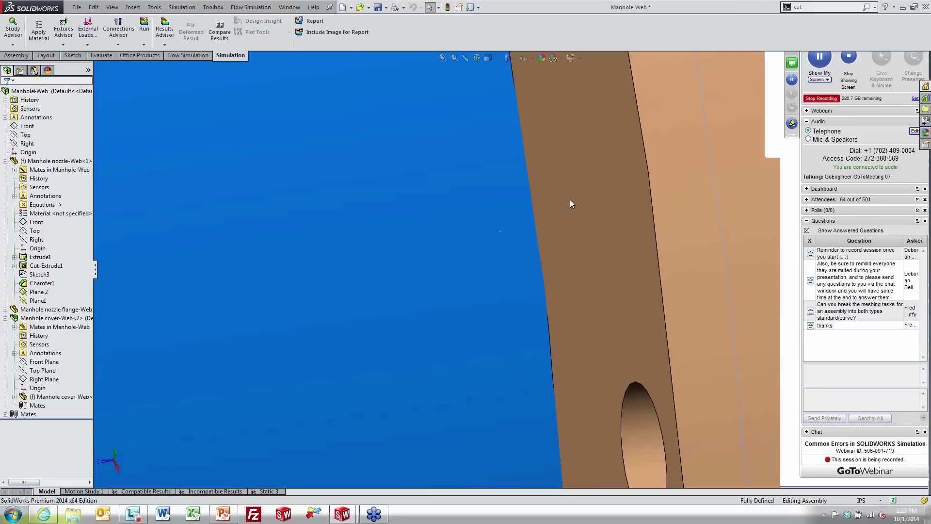
key(ctrl+Tab)
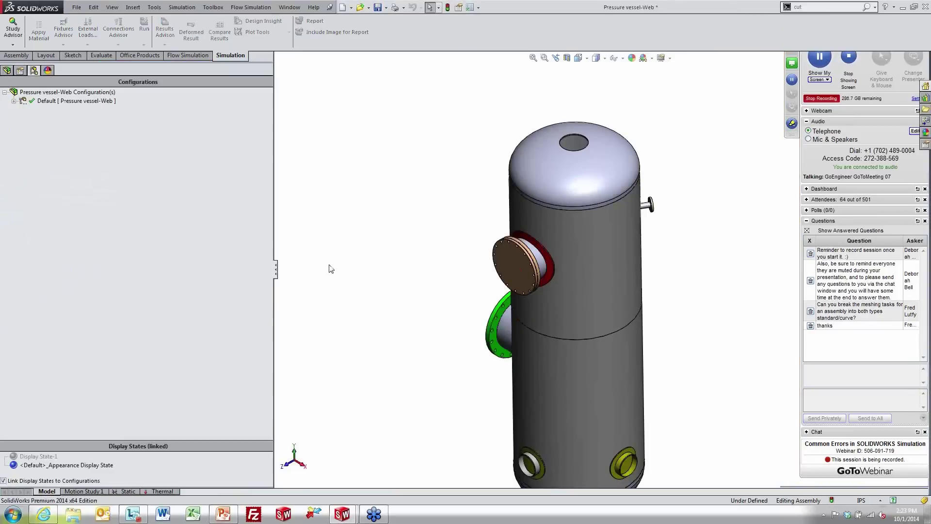
key(alt+Tab)
key(alt+Tab)
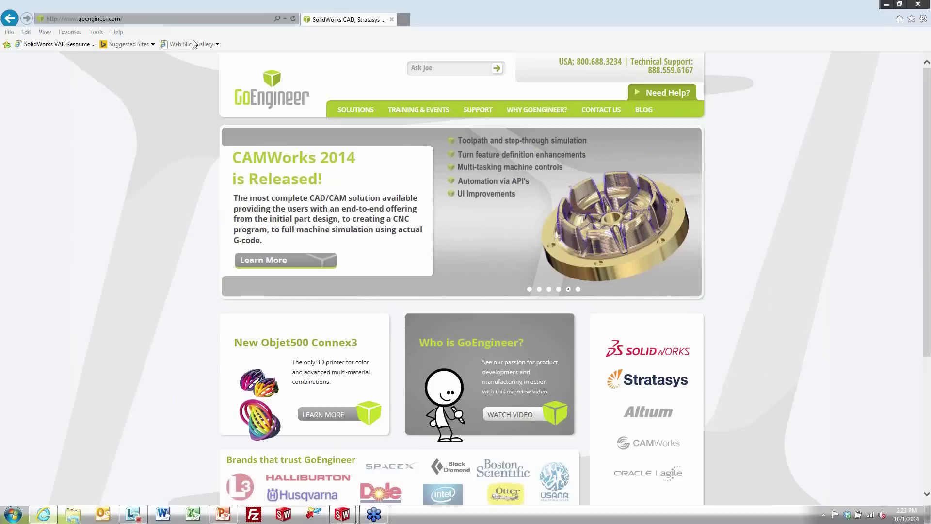
click(430, 71)
text(solvers)
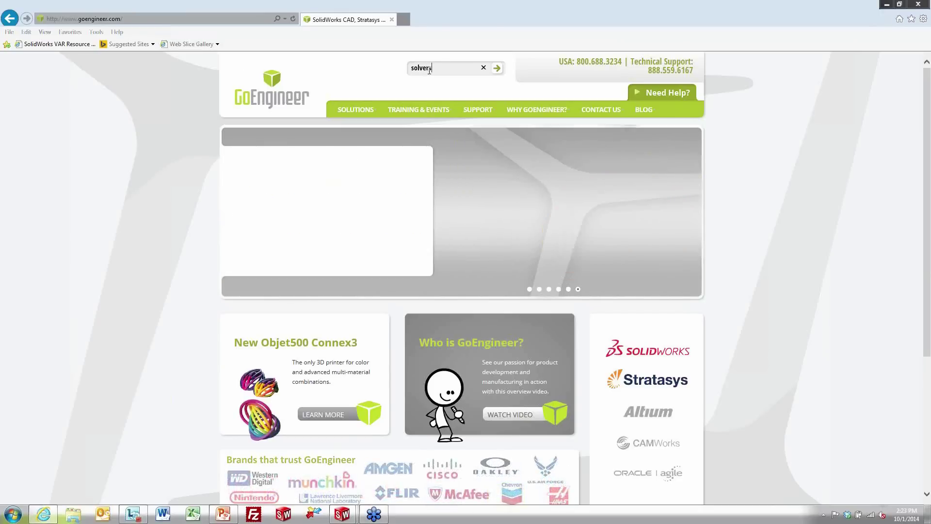
key(Return)
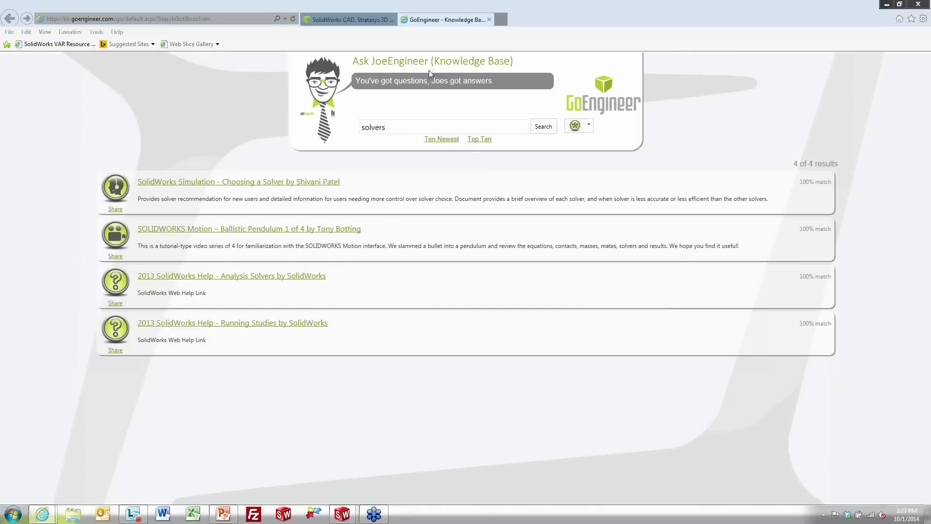
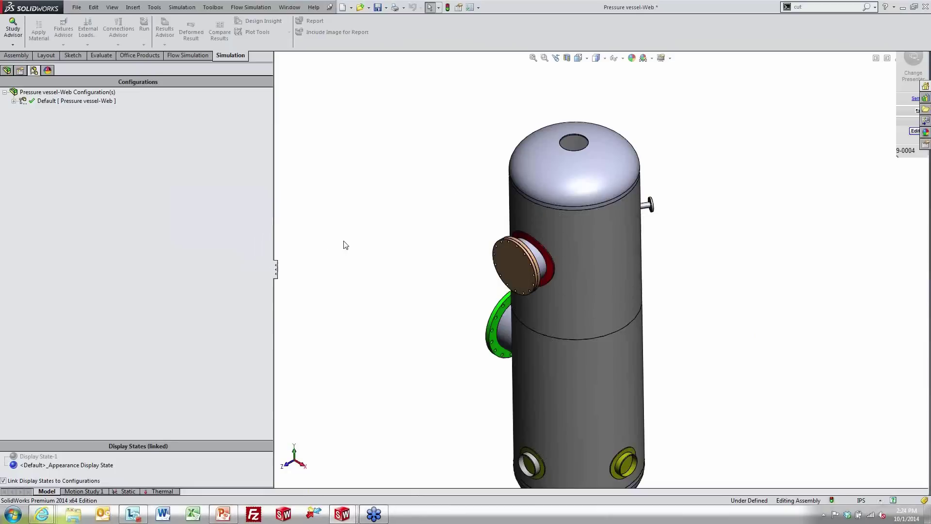
- Return to the vessel's Static study in SOLIDWORKS and review its external loads and the individual contact sets
click(128, 492)
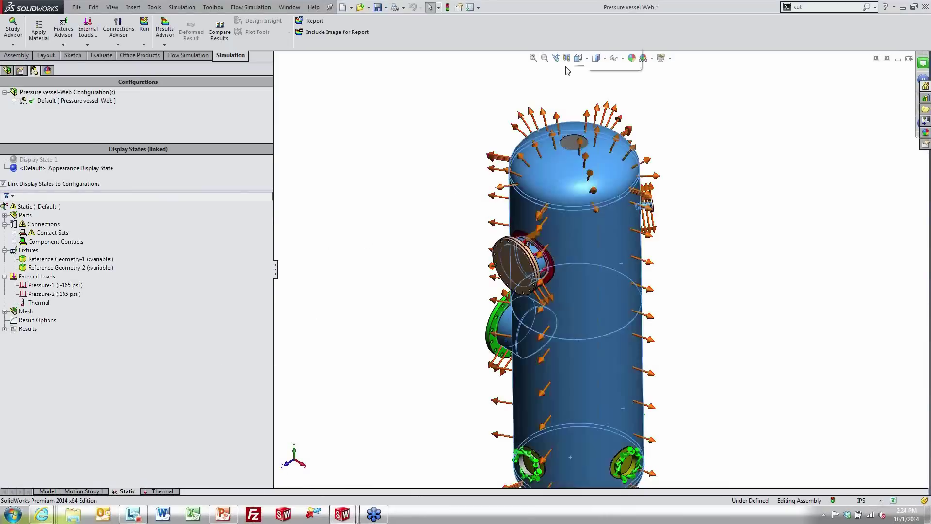
click(36, 276)
click(32, 233)
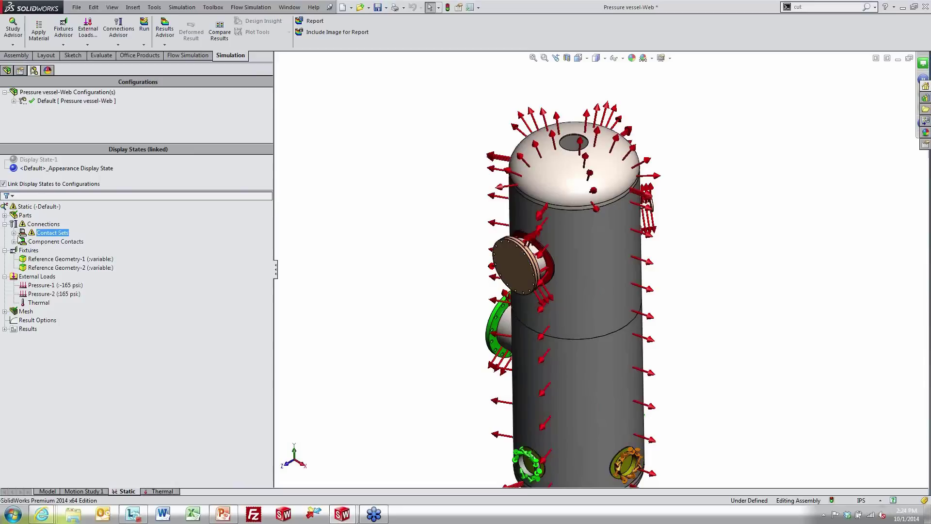
click(14, 233)
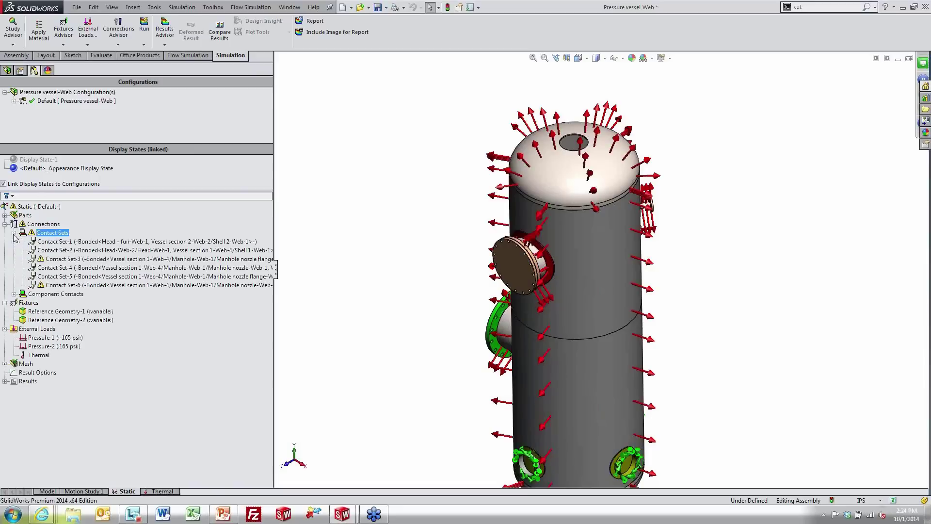
click(14, 233)
- Set the Static study's solver to Automatic in the study properties
click(21, 207)
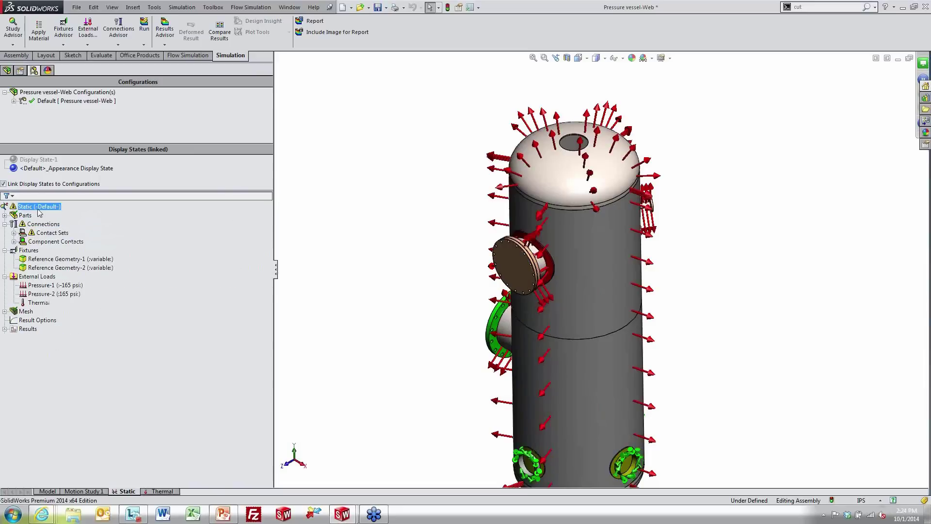
right_click(40, 214)
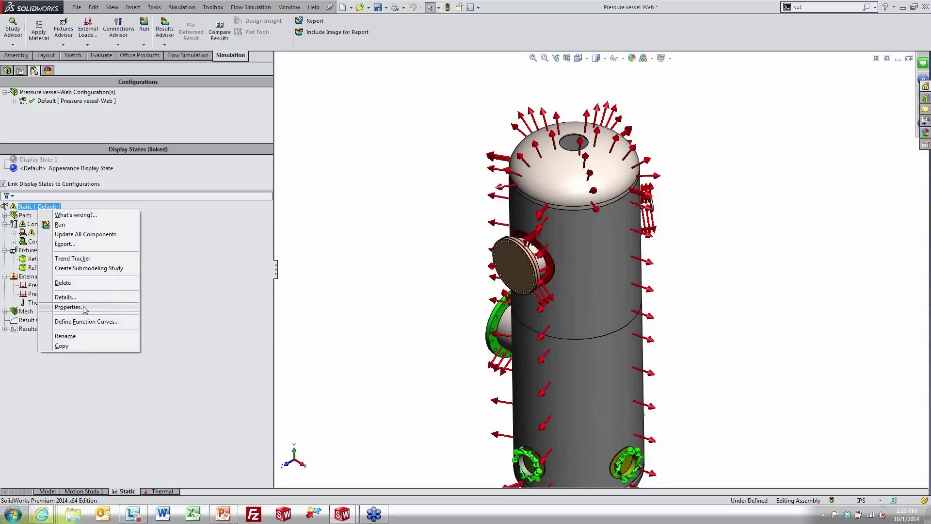
click(67, 307)
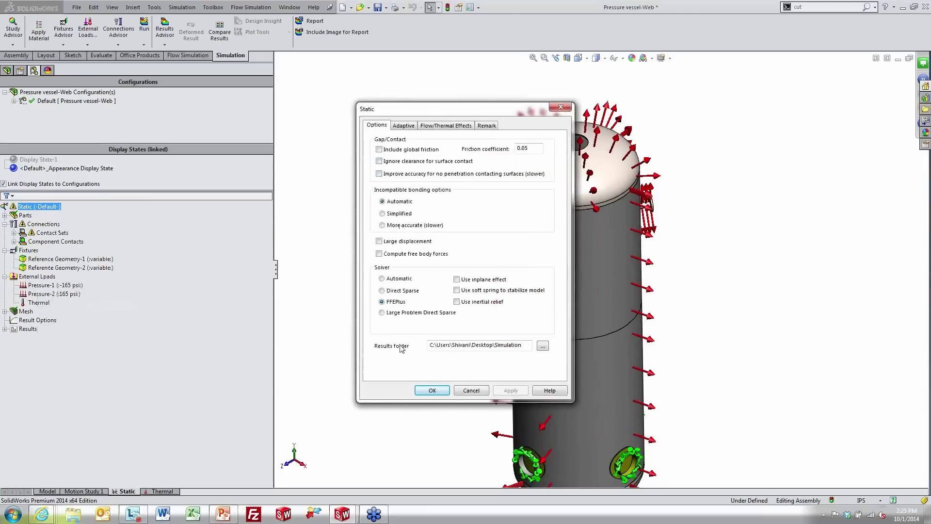
click(398, 279)
click(432, 390)
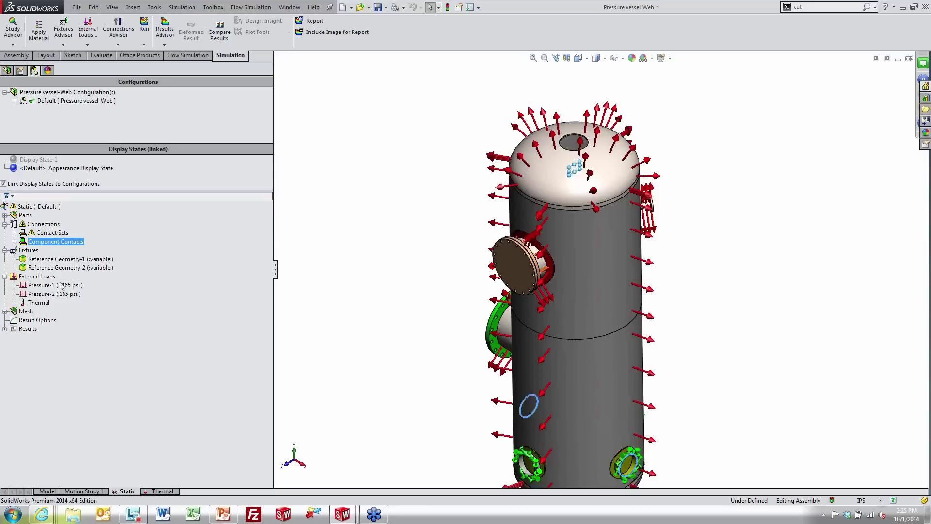
mouse_move(521, 287)
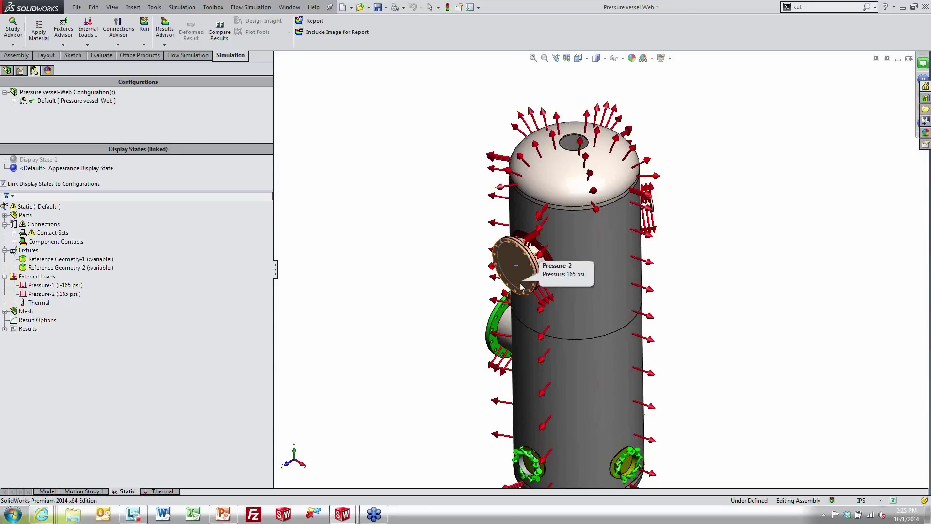
scroll(702, 381, up, 3)
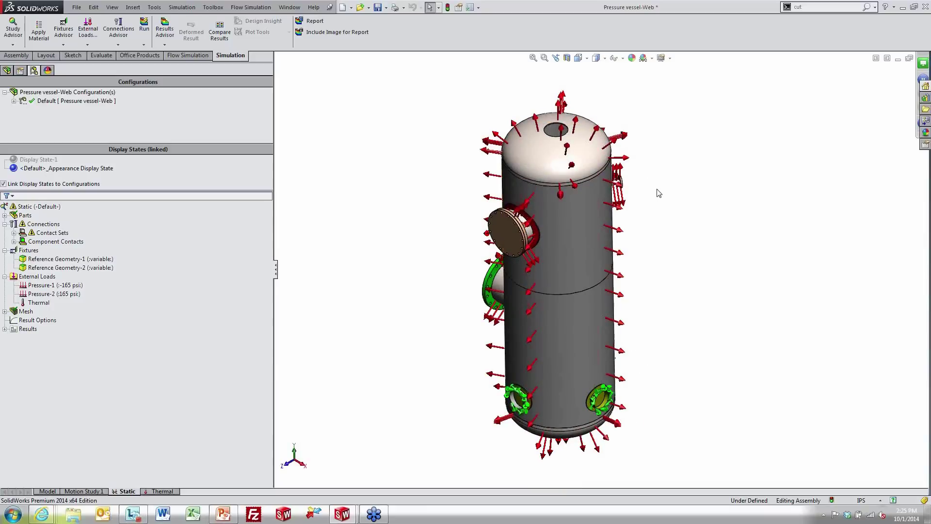
middle_drag(665, 191, 670, 139)
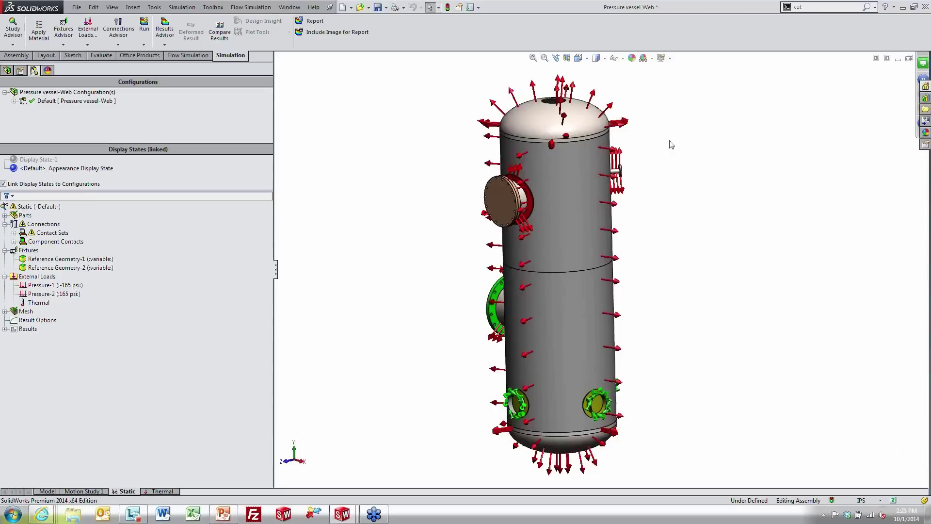
key(ctrl+a)
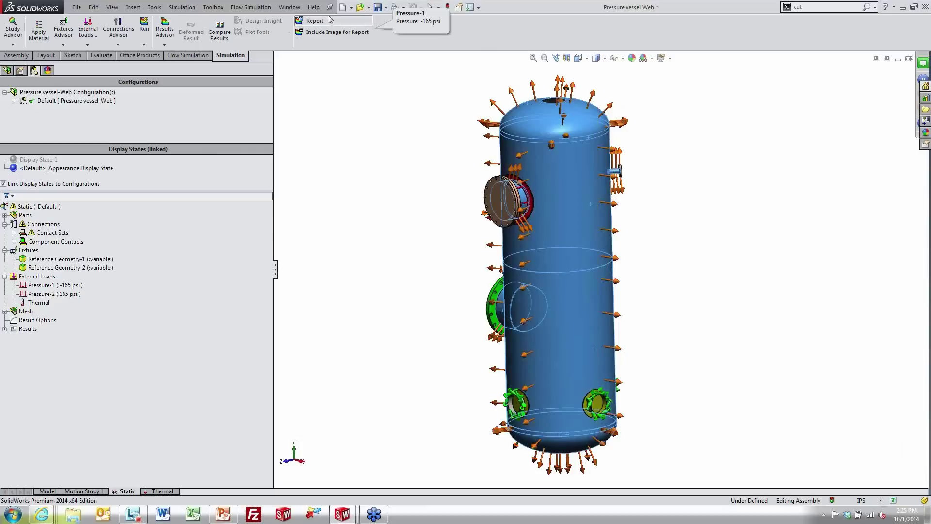
- Look through the Simulation static verification problems and show the NAFEMS Linear Static Benchmarks
click(178, 7)
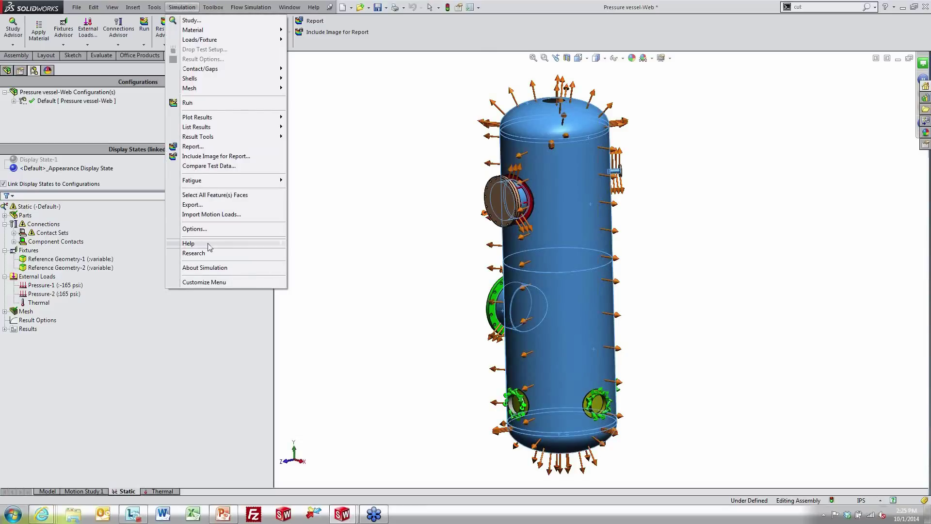
mouse_move(209, 247)
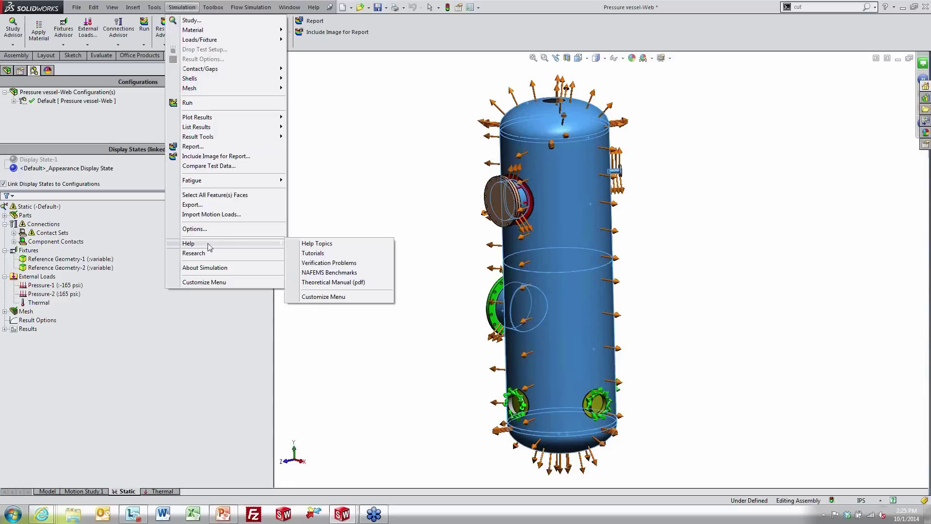
click(371, 264)
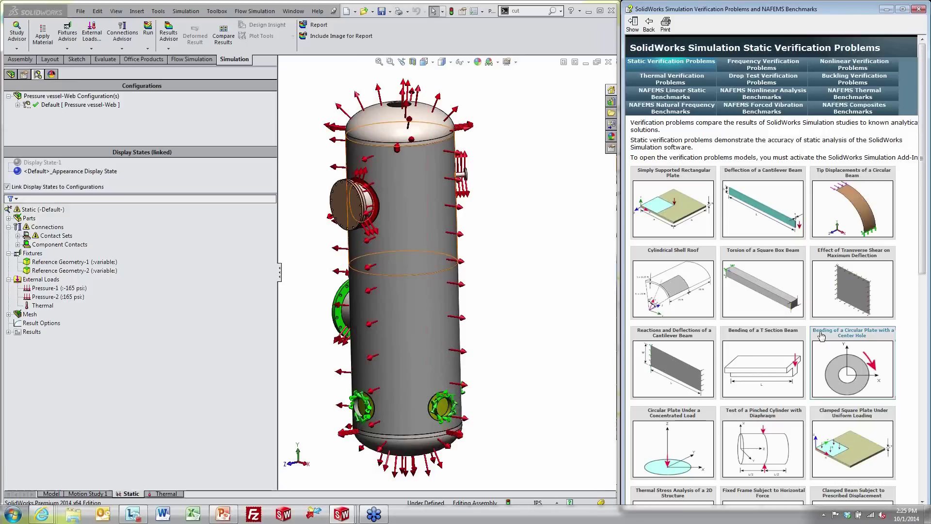
drag(923, 216, 925, 399)
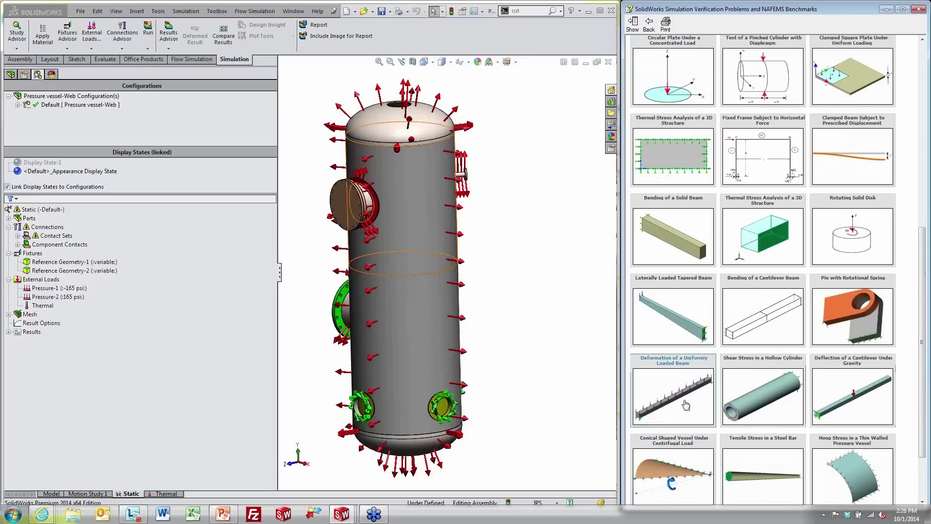
scroll(674, 310, up, 8)
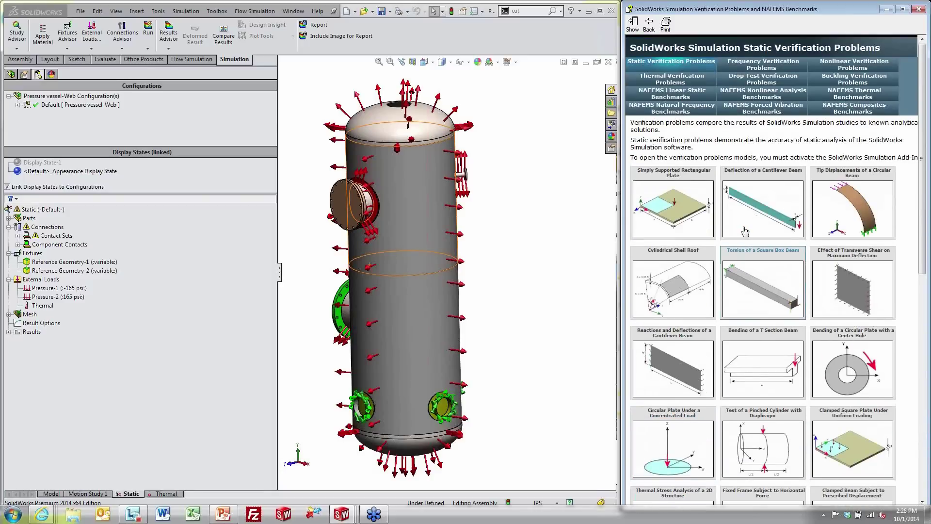
click(685, 97)
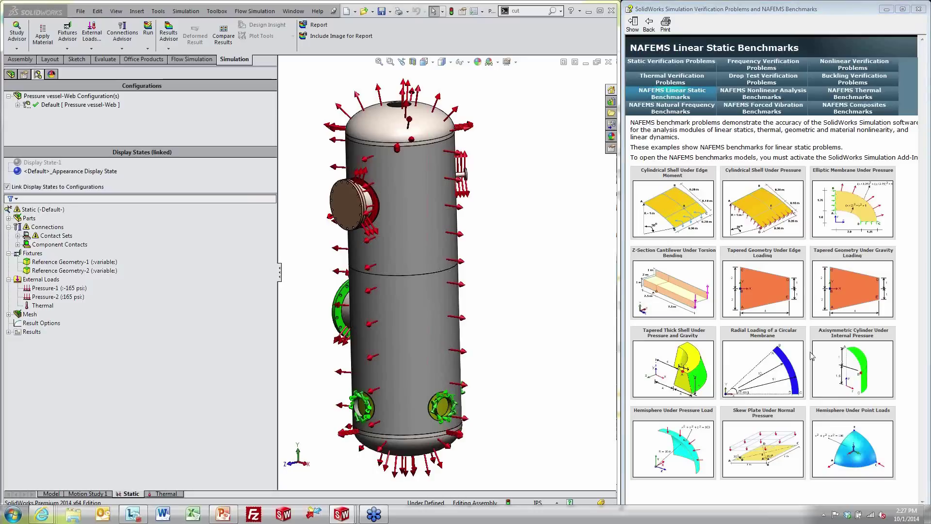
- Hide the load and fixture symbols on the pressure vessel
middle_drag(558, 199, 339, 201)
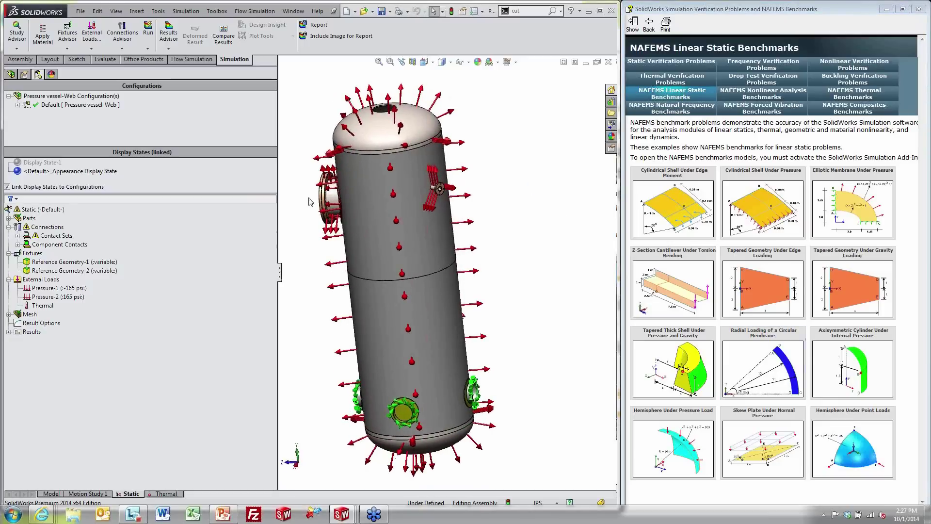
middle_drag(533, 191, 555, 195)
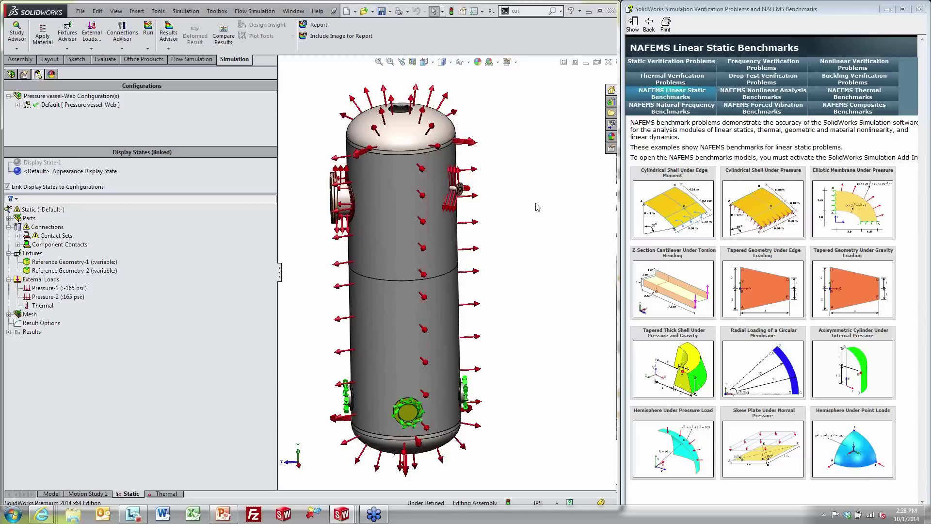
scroll(490, 129, down, 3)
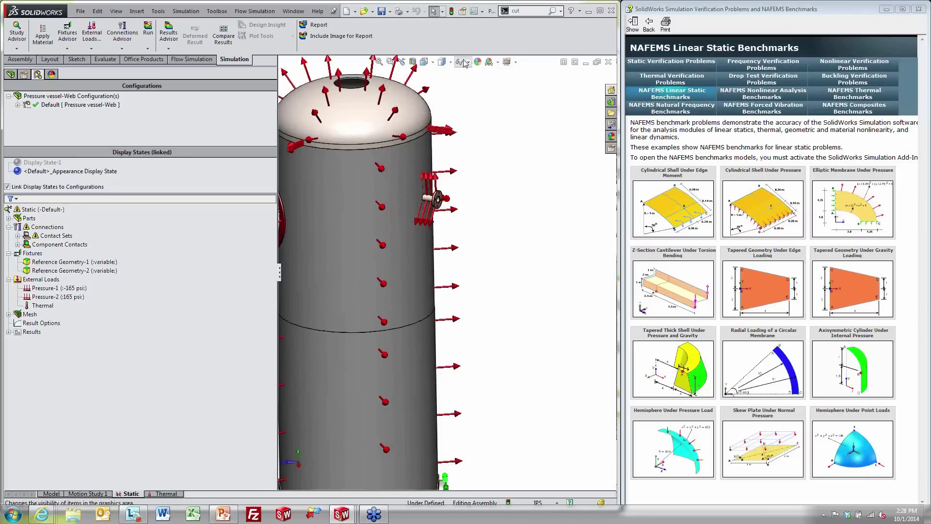
click(462, 63)
click(461, 195)
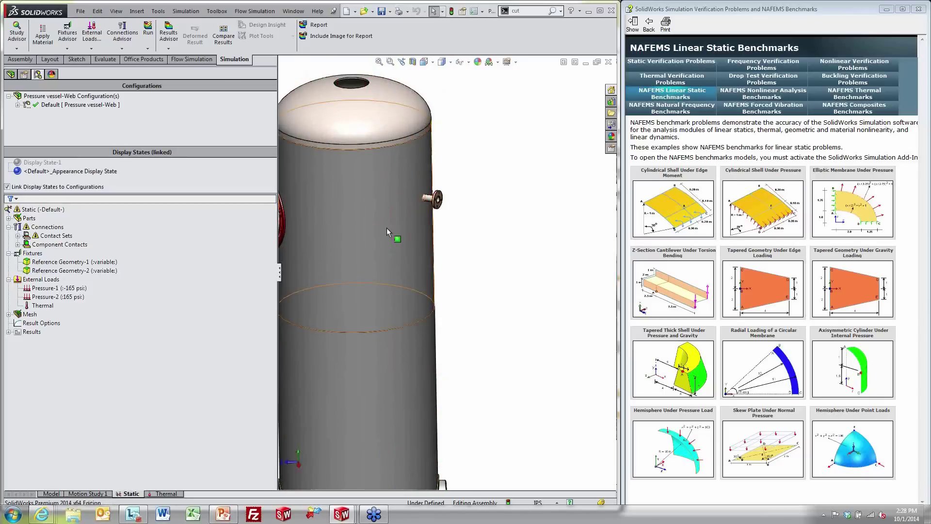
- Start editing the Shell 1-Web part beside the small nozzle, in the context of the assembly
scroll(374, 226, down, 5)
click(422, 180)
right_click(442, 155)
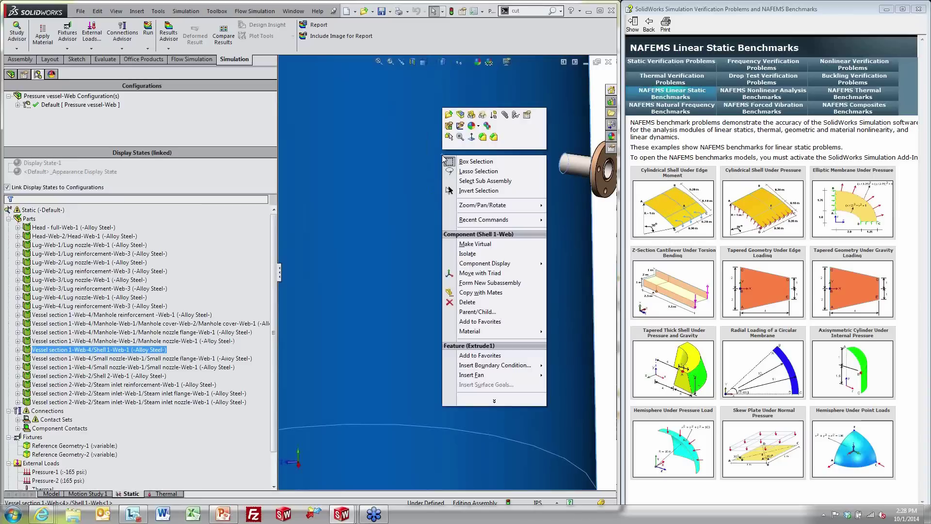
click(459, 117)
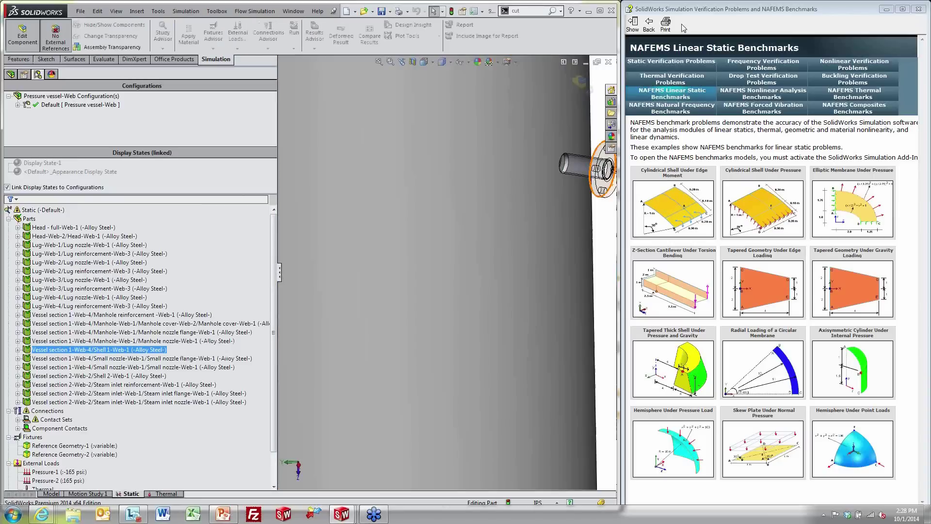
- Close the verification problems and benchmarks window and maximize the SOLIDWORKS window
drag(718, 15, 498, 26)
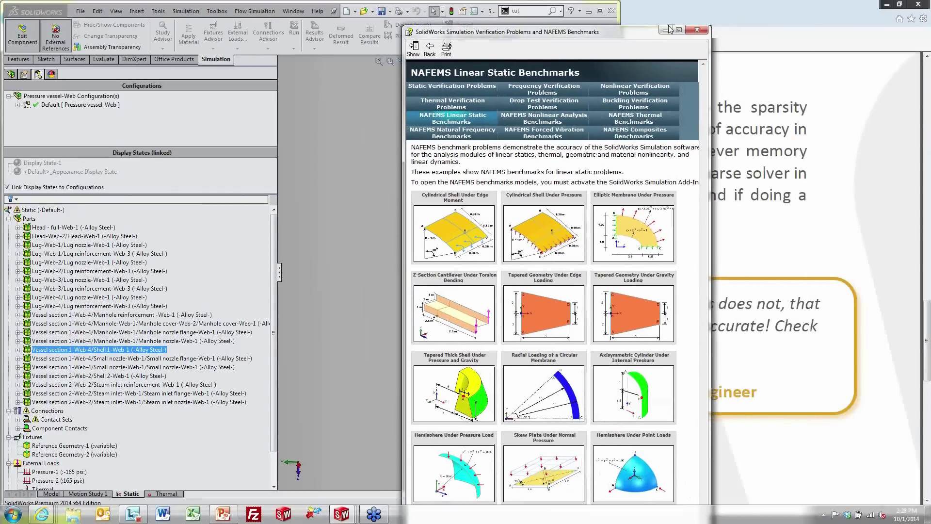
click(698, 22)
click(600, 11)
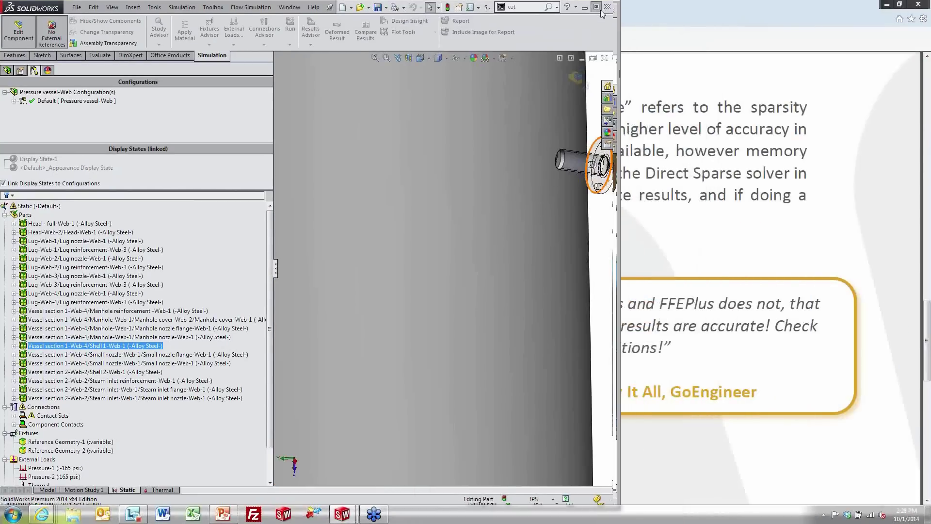
- Set the diameter of the shell's hole at the small nozzle to 2 in and rebuild the model
scroll(717, 173, down, 8)
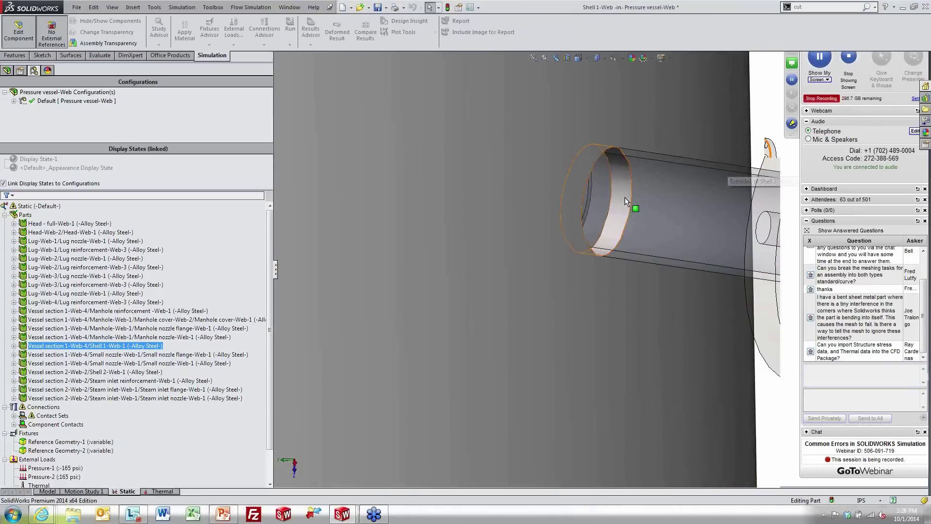
double_click(625, 196)
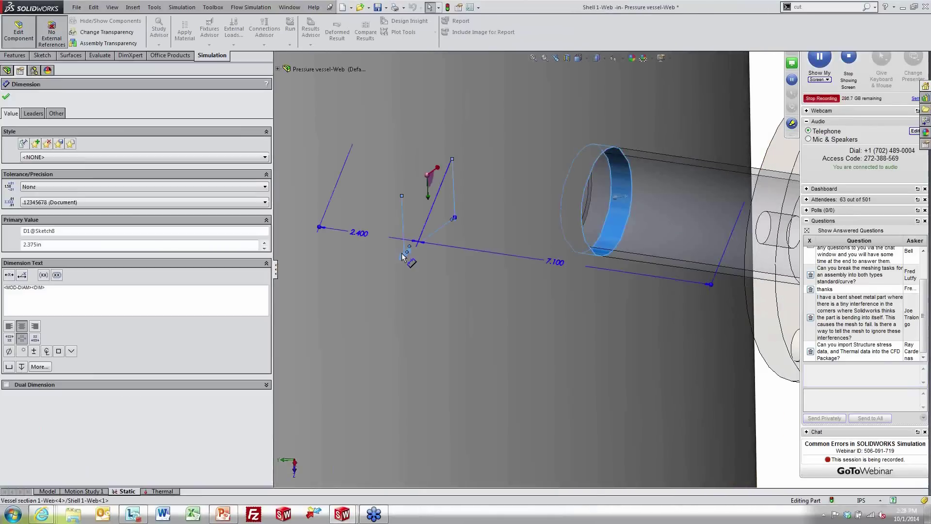
double_click(407, 256)
text(2)
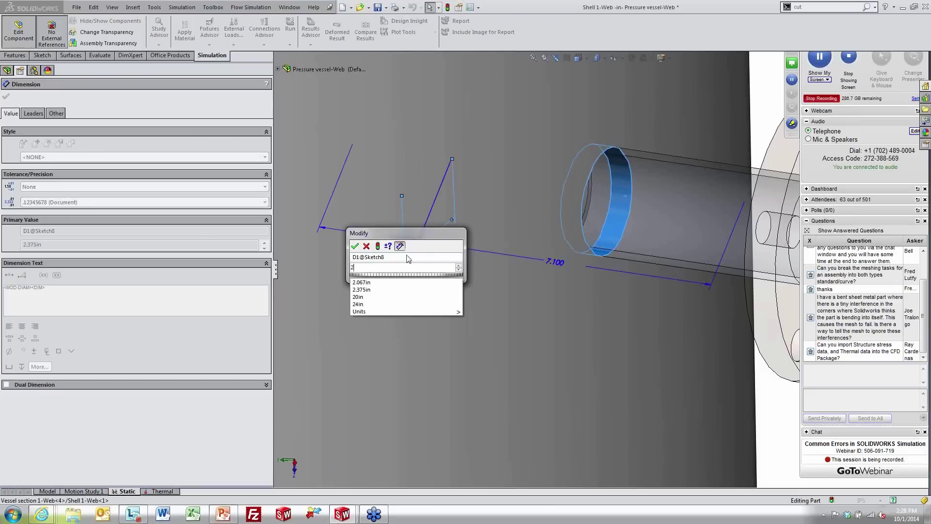
key(Return)
click(447, 7)
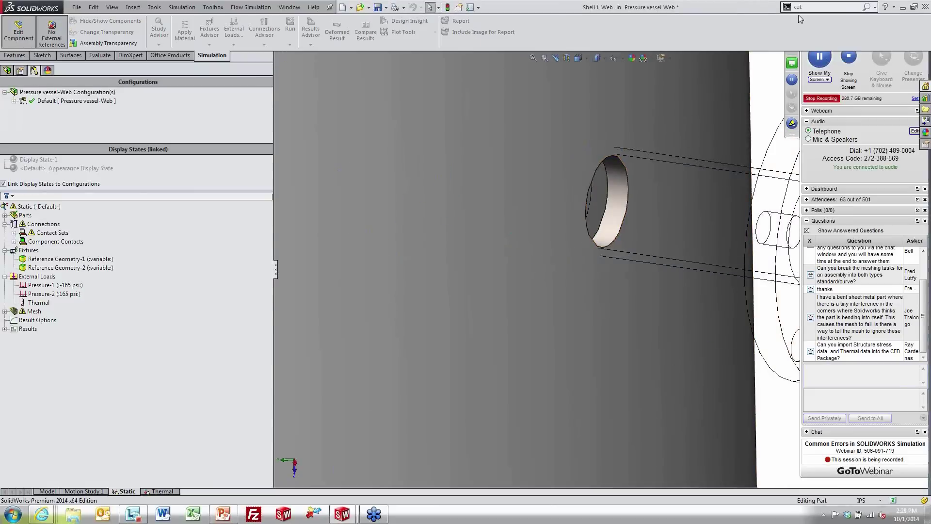
- Collapse the webinar control panel and finish editing the shell part to return to the pressure vessel assembly
click(804, 41)
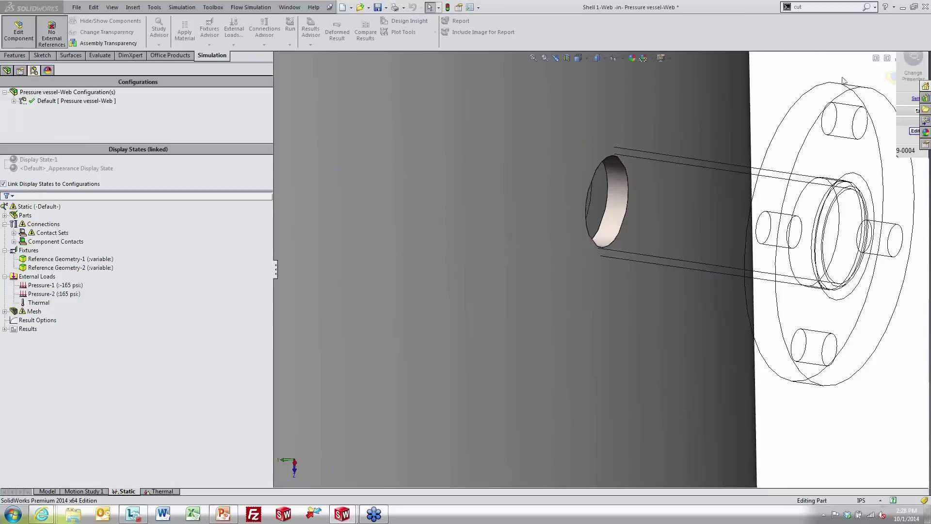
click(893, 77)
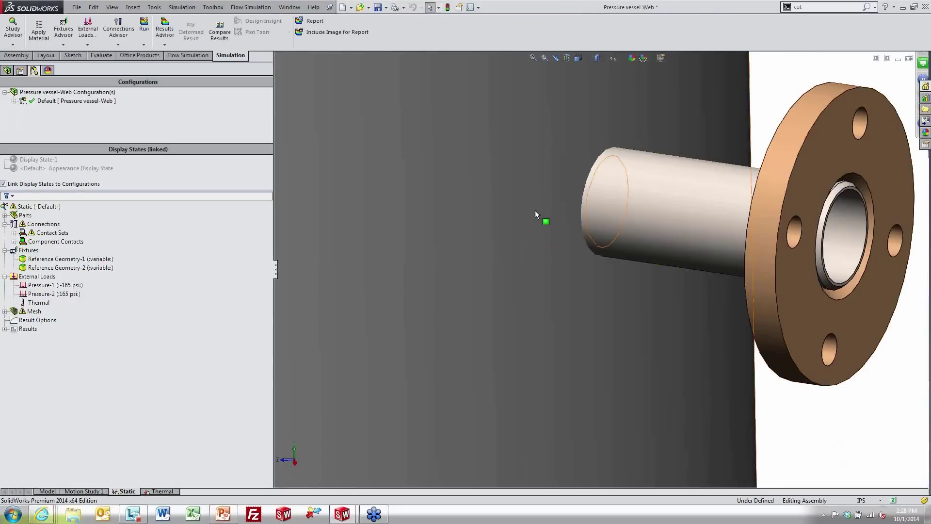
click(39, 302)
- Start a manually selected Shrink Fit contact set with the shell's small-nozzle hole face as the first face set
right_click(31, 223)
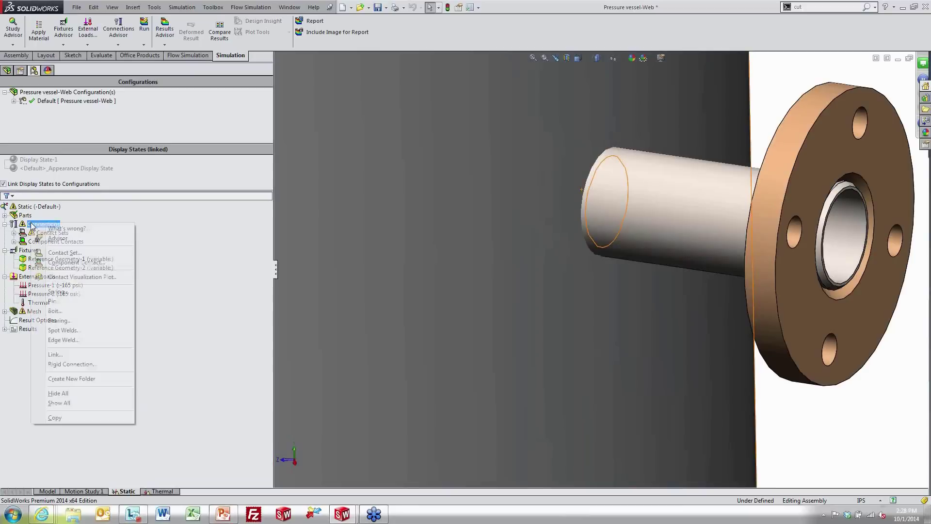
click(69, 253)
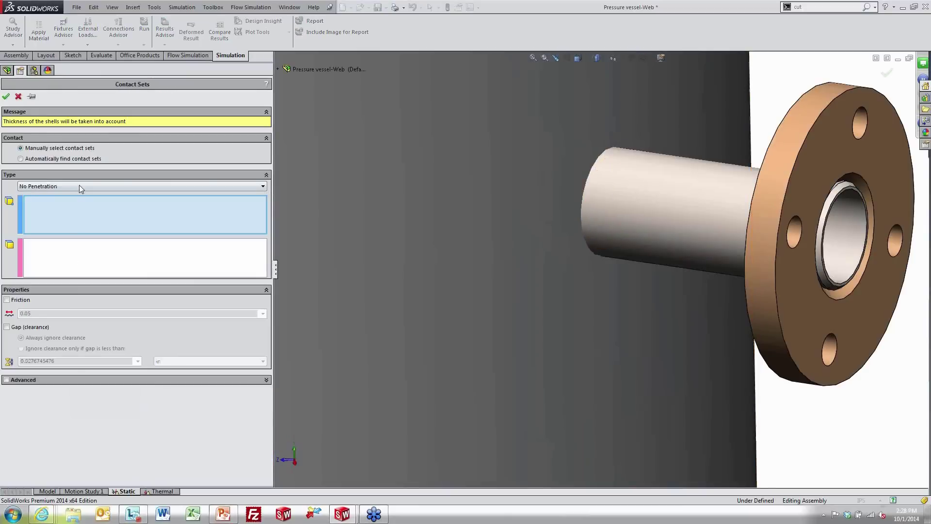
click(81, 187)
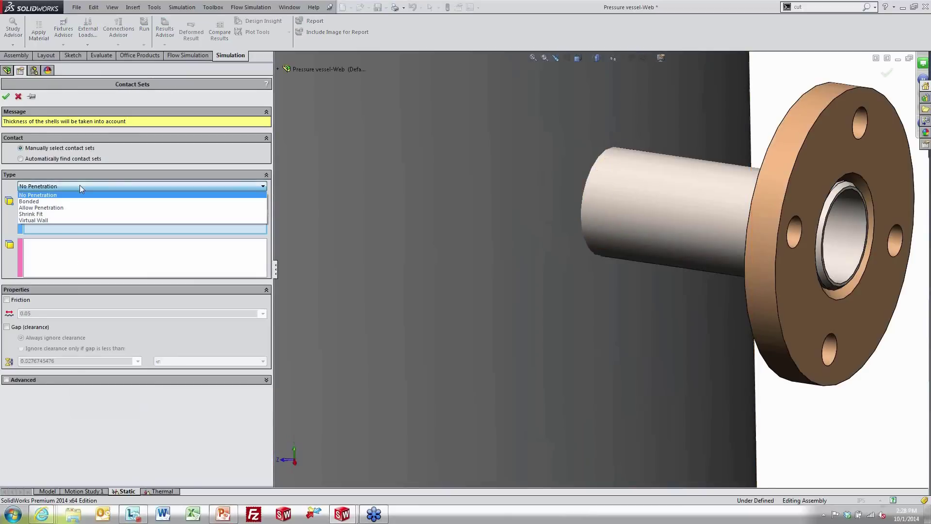
click(75, 216)
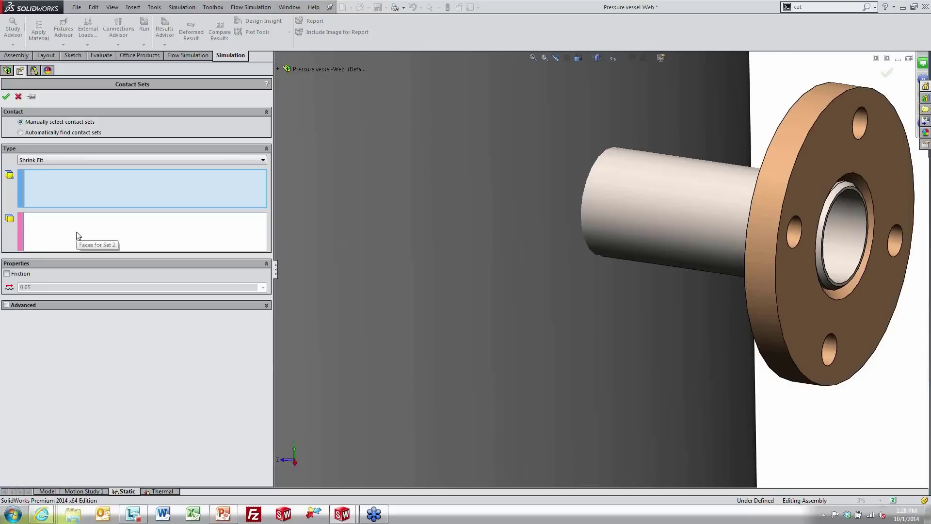
right_click(614, 210)
click(645, 245)
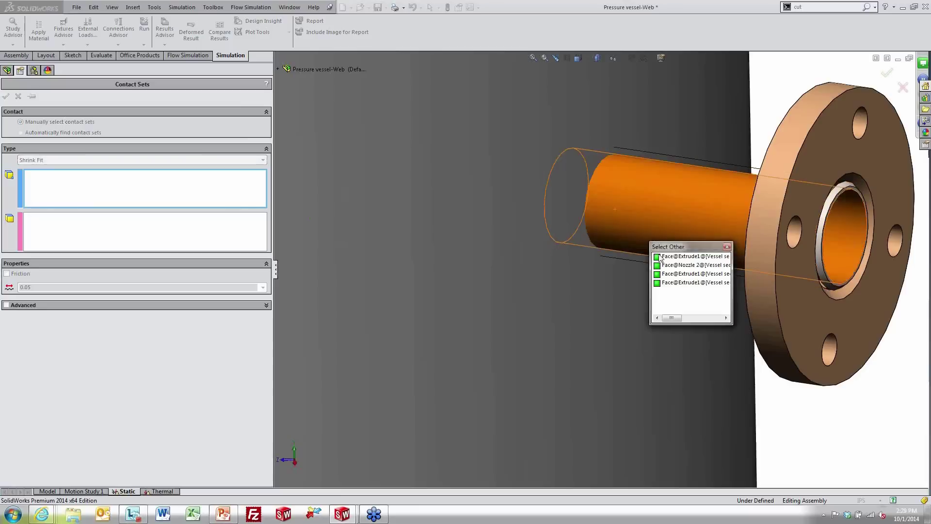
click(674, 265)
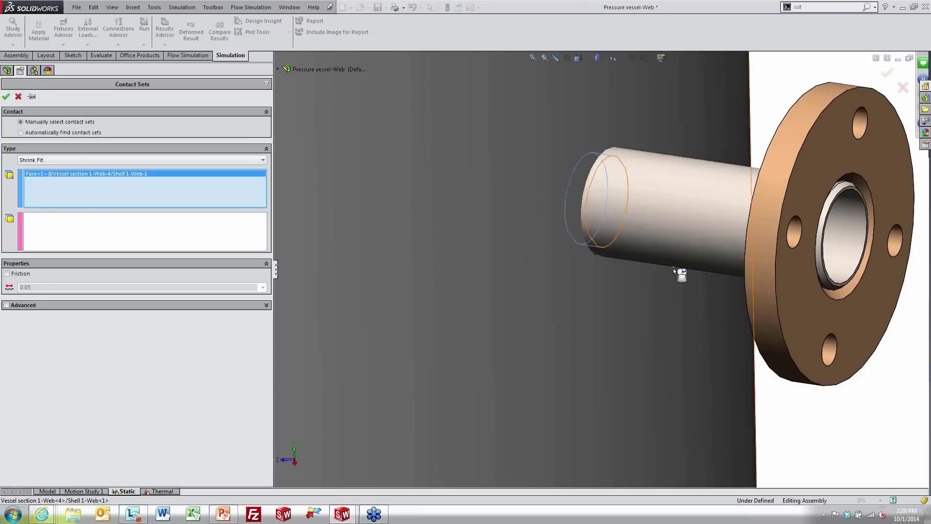
- Choose another Shell 1-Web face behind the small nozzle as the second face set and accept the contact set
right_click(618, 208)
click(645, 242)
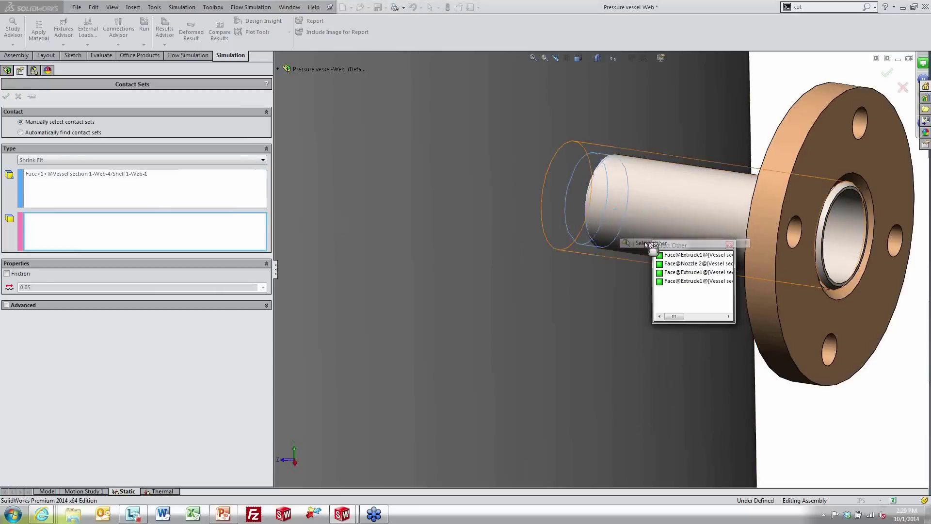
click(669, 265)
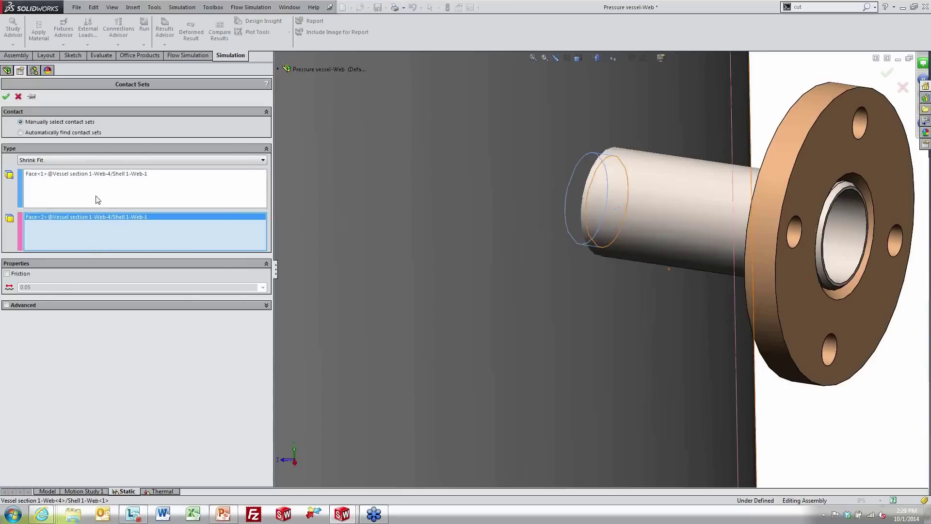
click(6, 97)
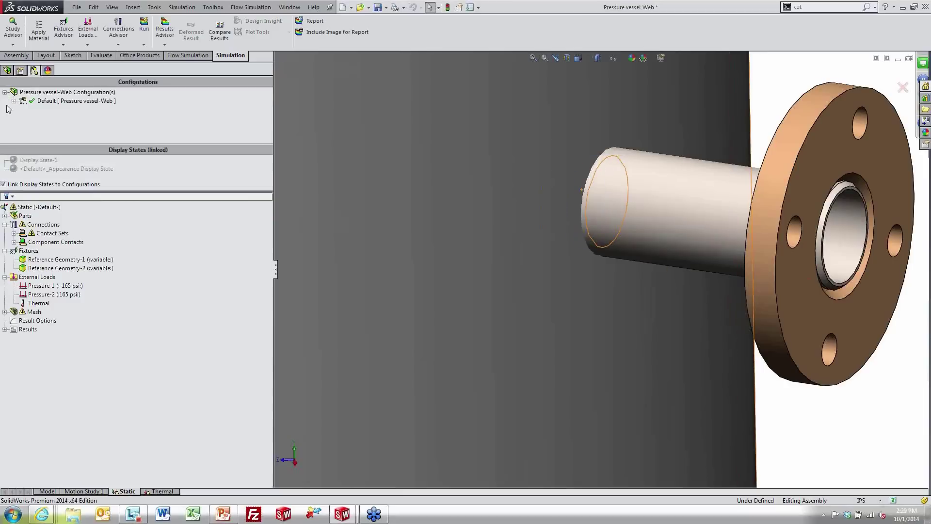
- Try to mesh the static study with the current mesh settings and agree to check the bodies for interference
right_click(21, 311)
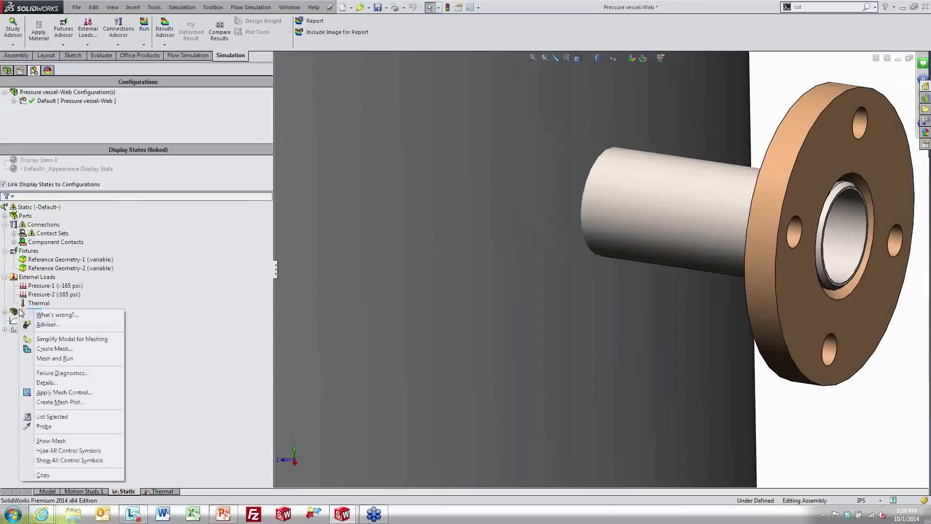
click(53, 349)
click(7, 98)
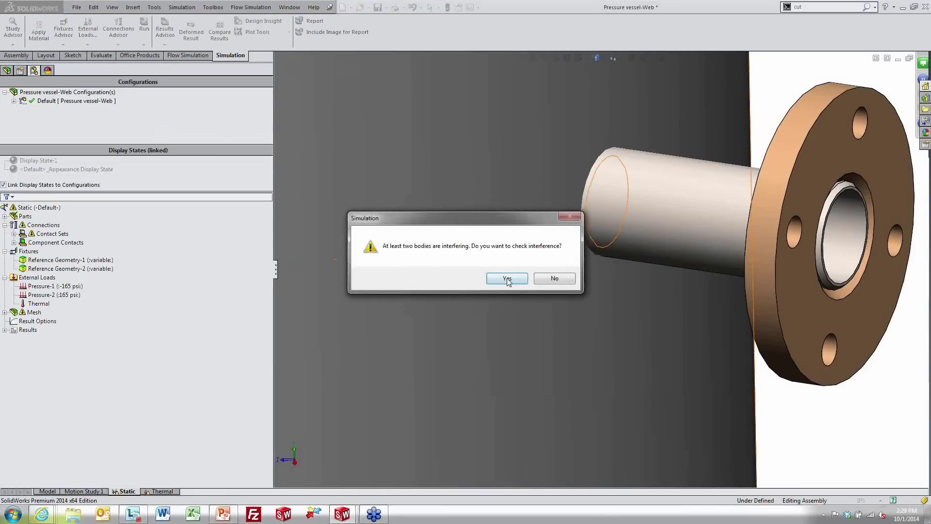
click(507, 278)
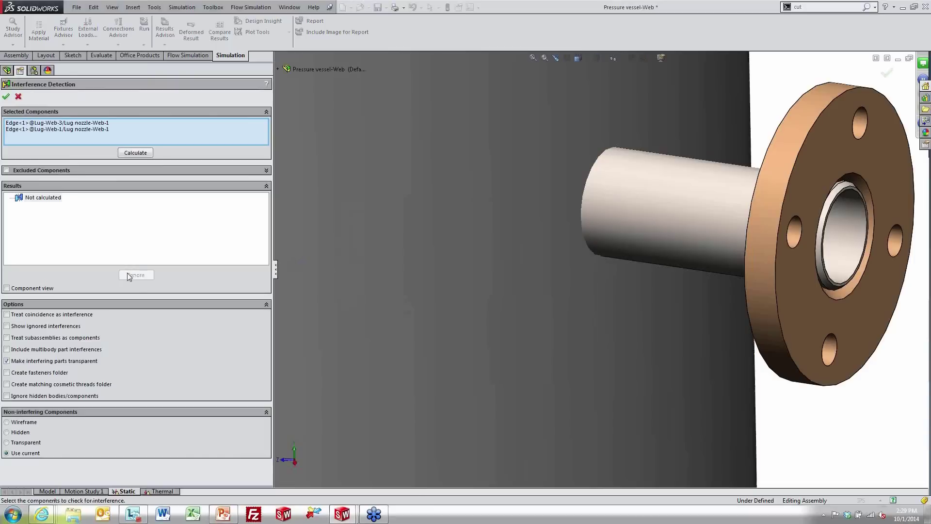
- Replace the preselected lug edges with the whole Pressure vessel-Web assembly, calculate its interferences, and close the check
click(137, 153)
right_click(75, 141)
click(107, 143)
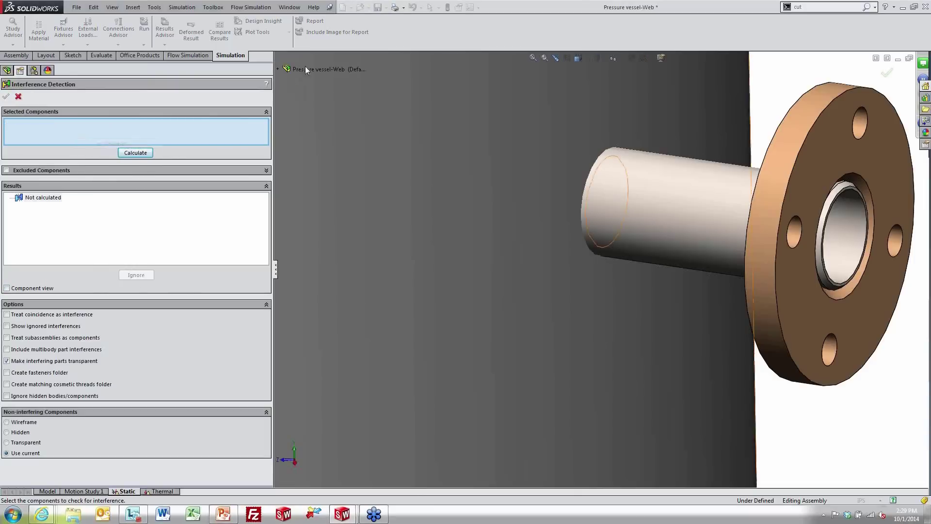
click(312, 68)
click(146, 152)
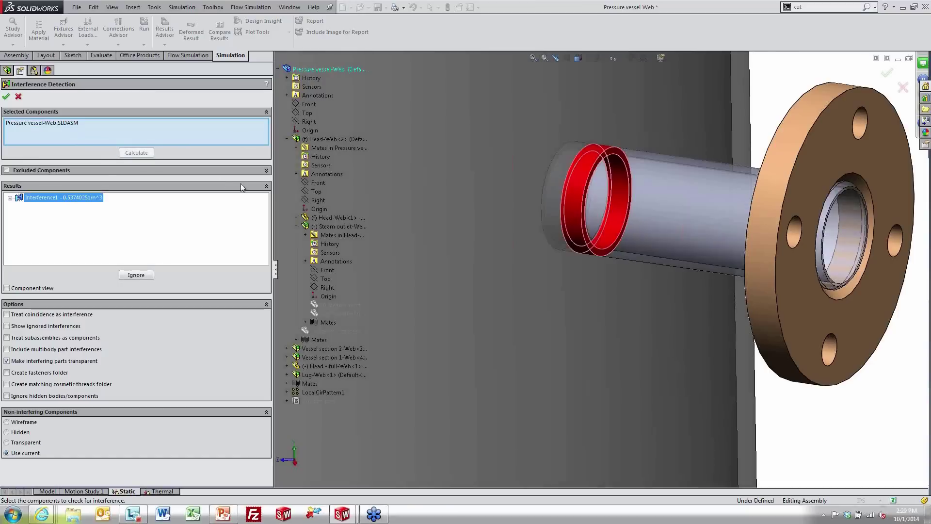
click(5, 98)
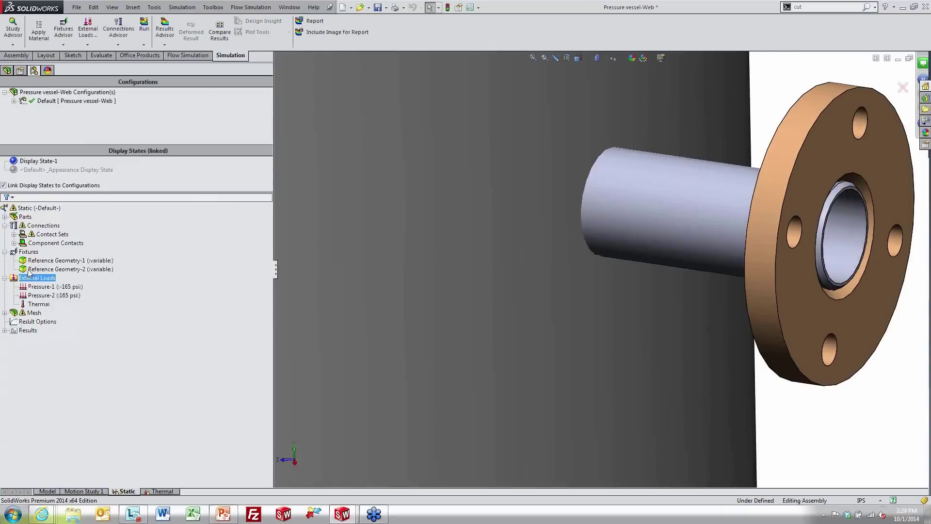
- Open the Shrink Fit contact set's definition and examine its selected faces around the small nozzle
click(20, 235)
click(14, 234)
click(84, 296)
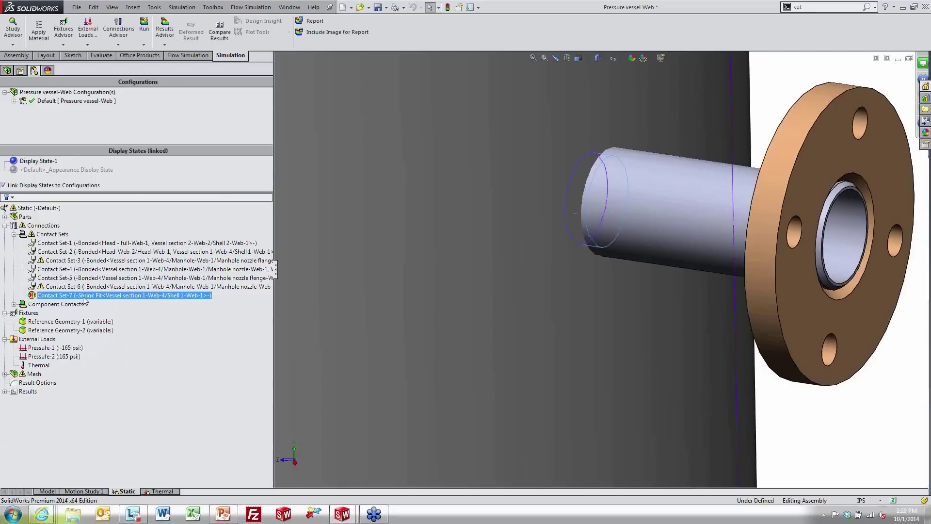
right_click(120, 294)
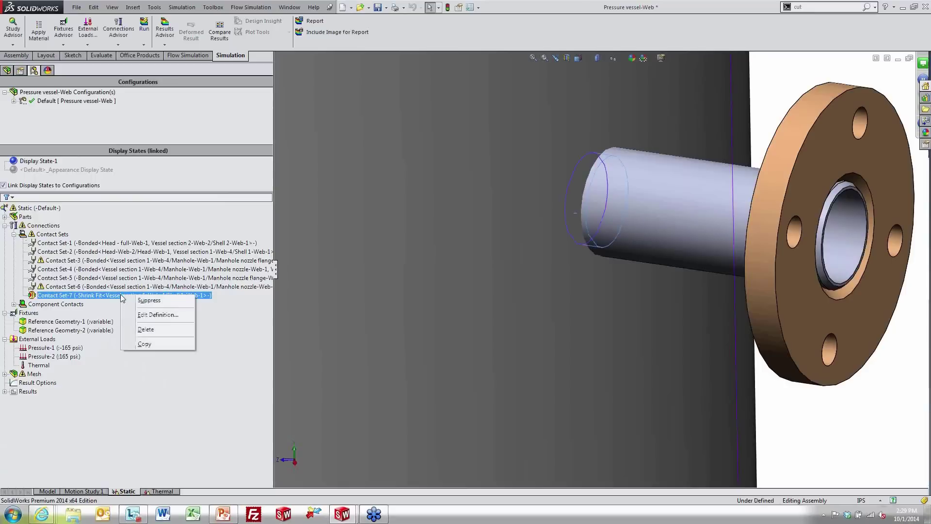
click(150, 316)
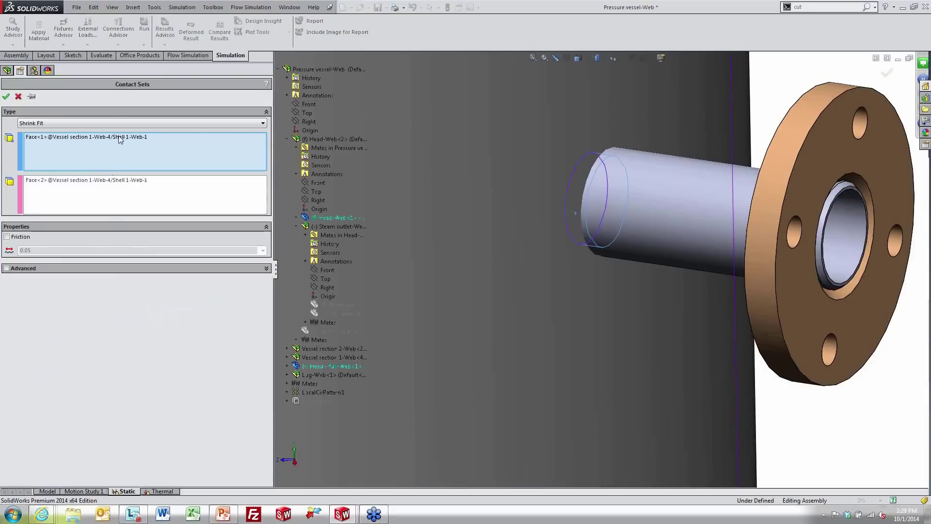
click(120, 138)
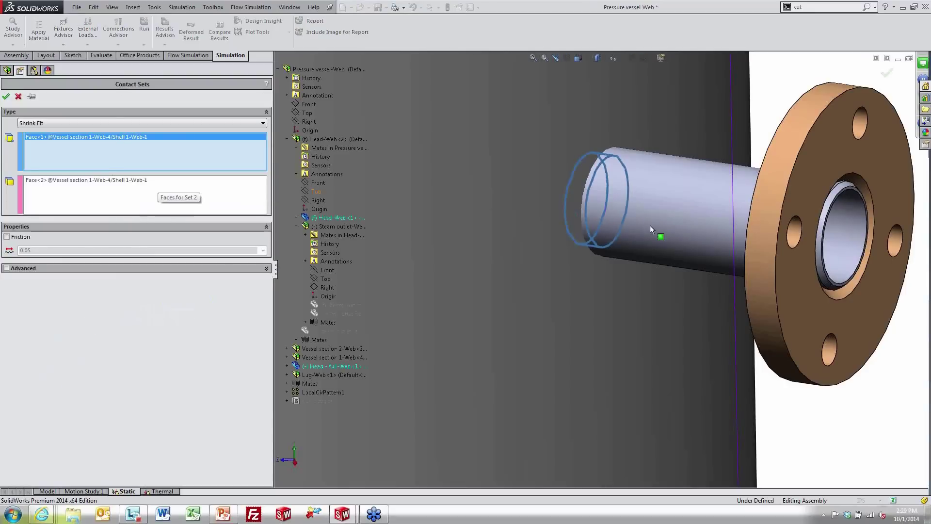
middle_drag(651, 226, 601, 218)
scroll(758, 243, down, 4)
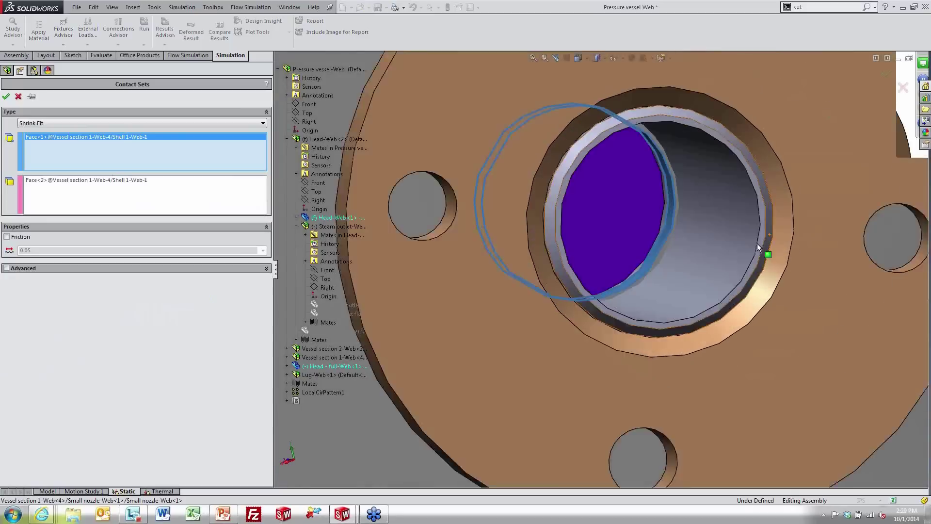
middle_drag(757, 242, 633, 257)
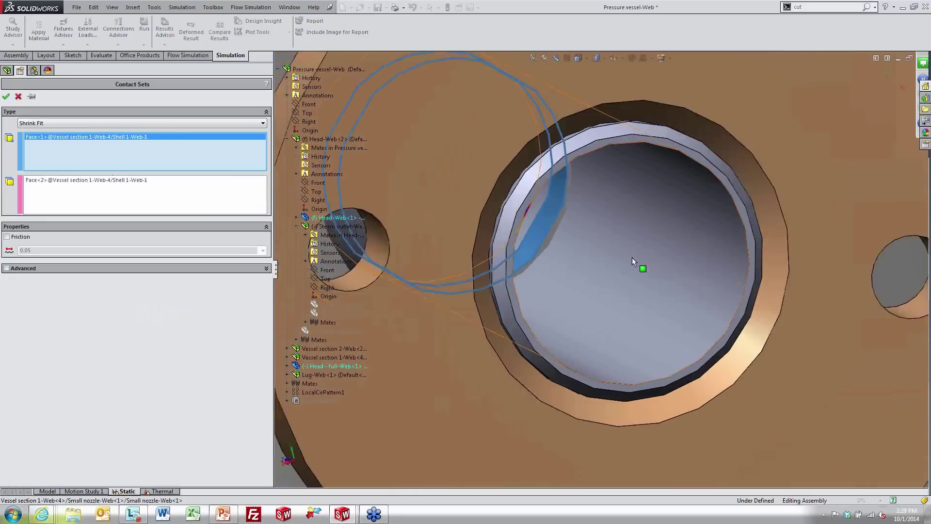
scroll(632, 257, up, 5)
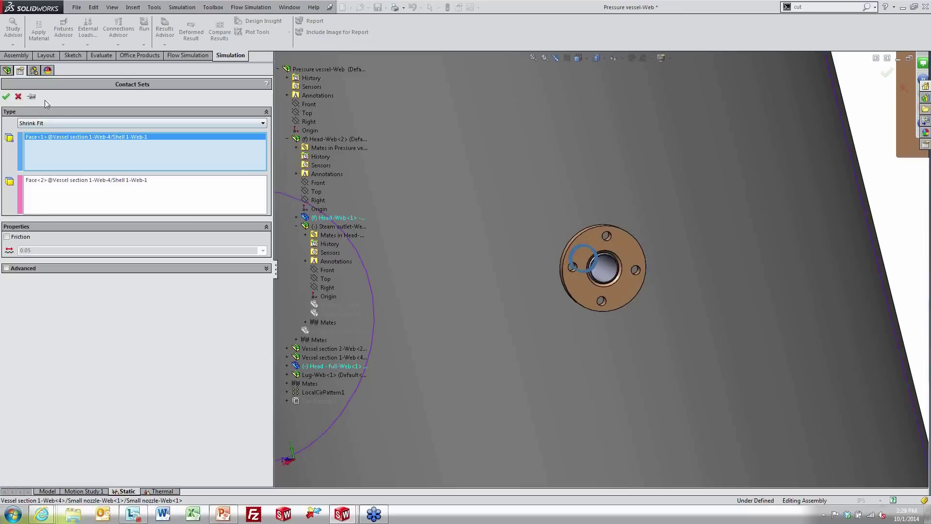
click(6, 96)
- Section the pressure vessel parallel to the Right plane at an offset of 14.24 in, cutting through the small nozzle
middle_drag(724, 153, 754, 159)
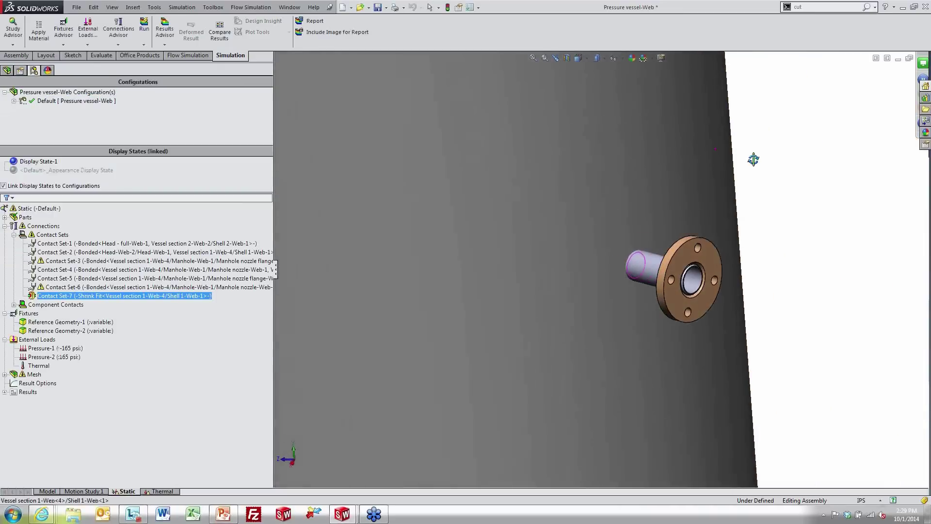
scroll(743, 156, up, 7)
click(567, 58)
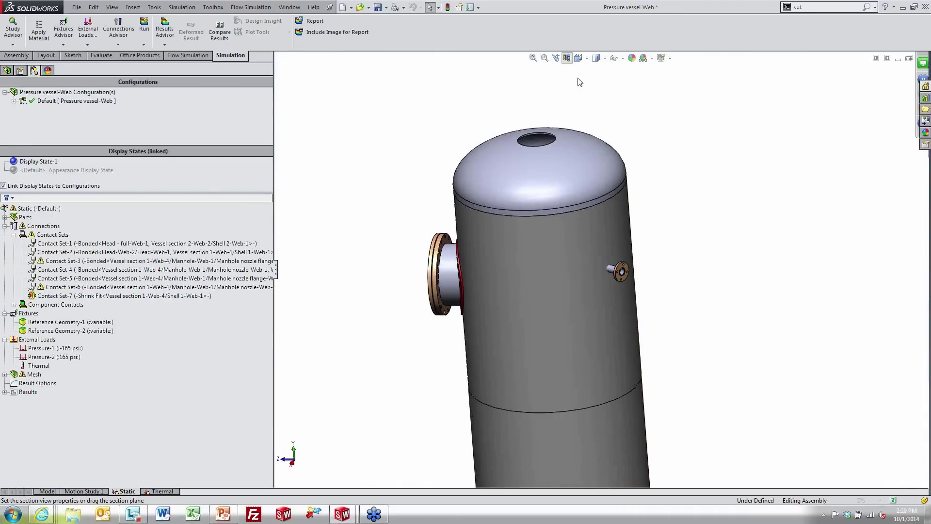
click(36, 154)
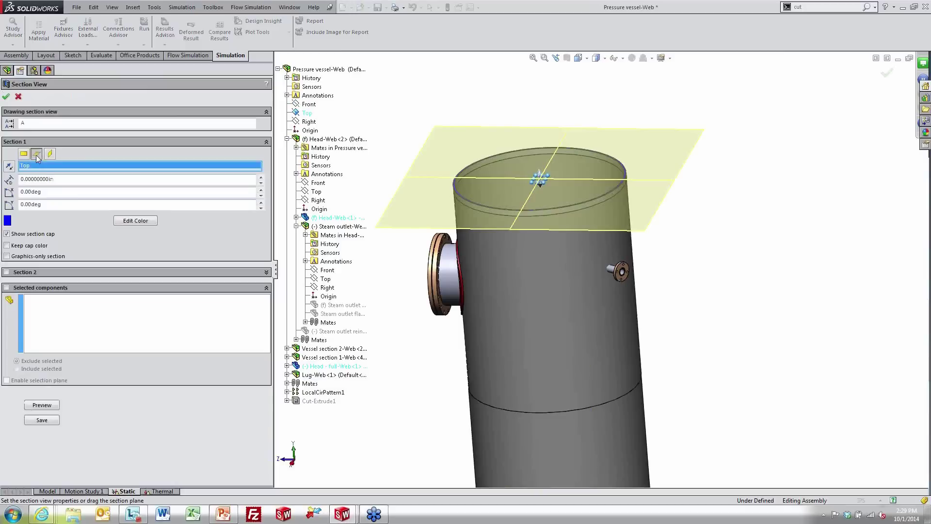
click(50, 154)
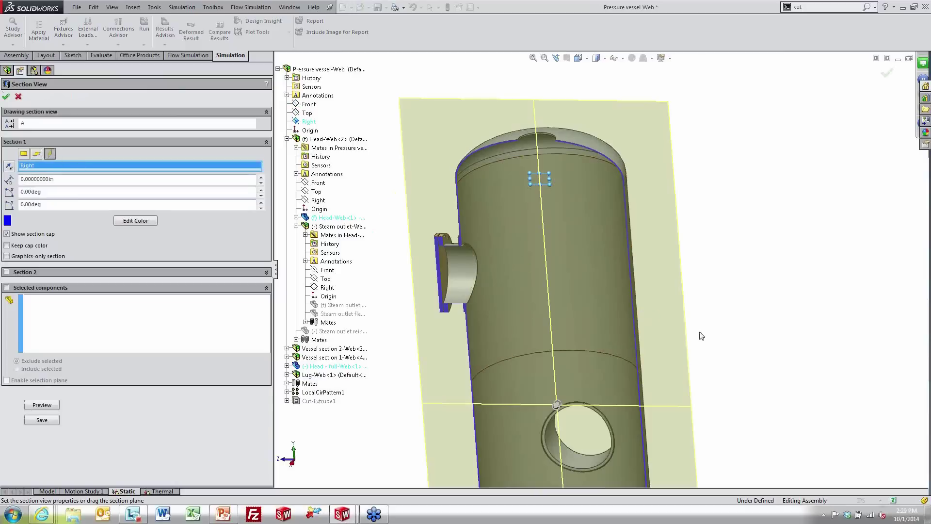
middle_drag(698, 332, 673, 378)
drag(578, 384, 556, 404)
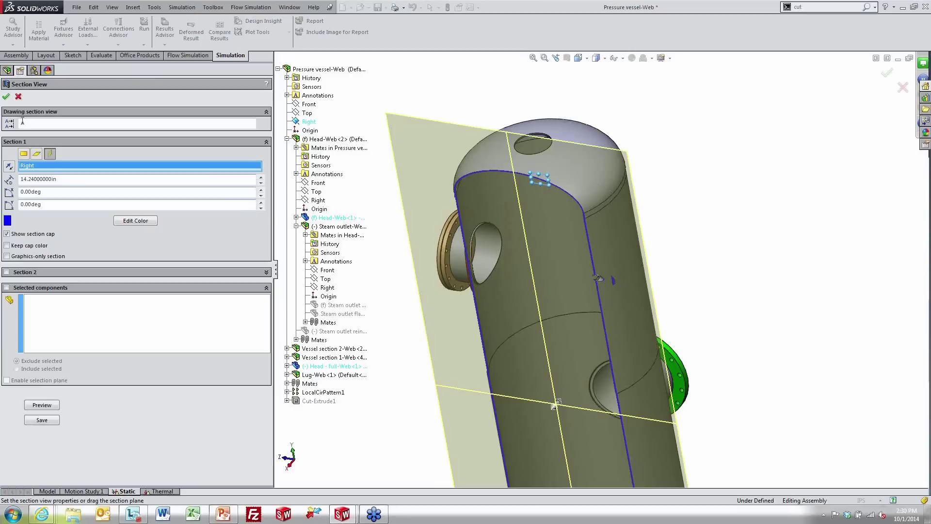
click(6, 96)
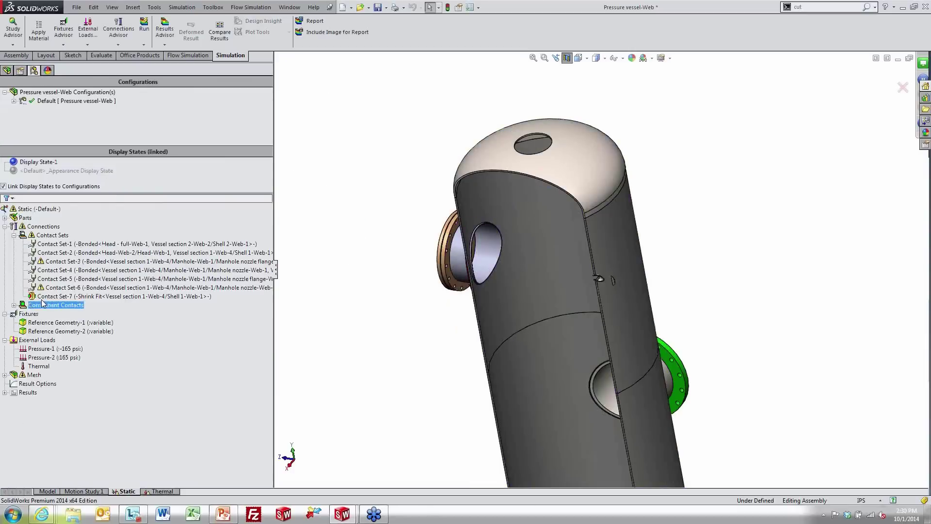
- Reopen the Shrink Fit contact set and add the small nozzle's outer cylindrical face to its second face set
right_click(43, 296)
click(80, 318)
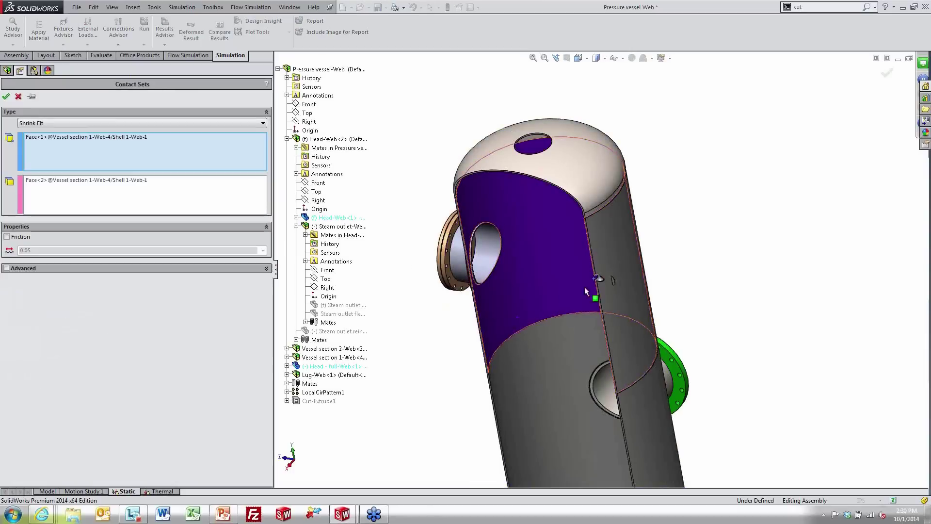
scroll(586, 287, down, 10)
scroll(700, 240, down, 10)
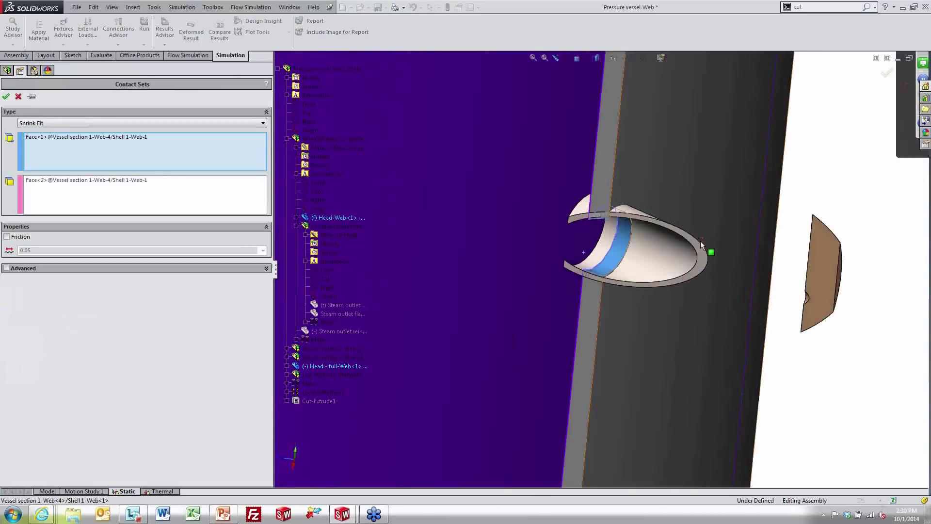
scroll(550, 278, down, 2)
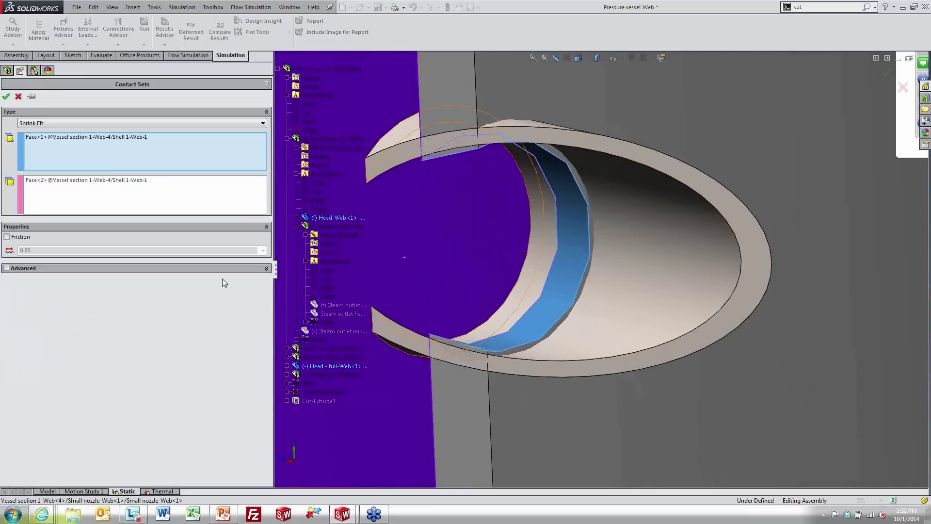
click(81, 137)
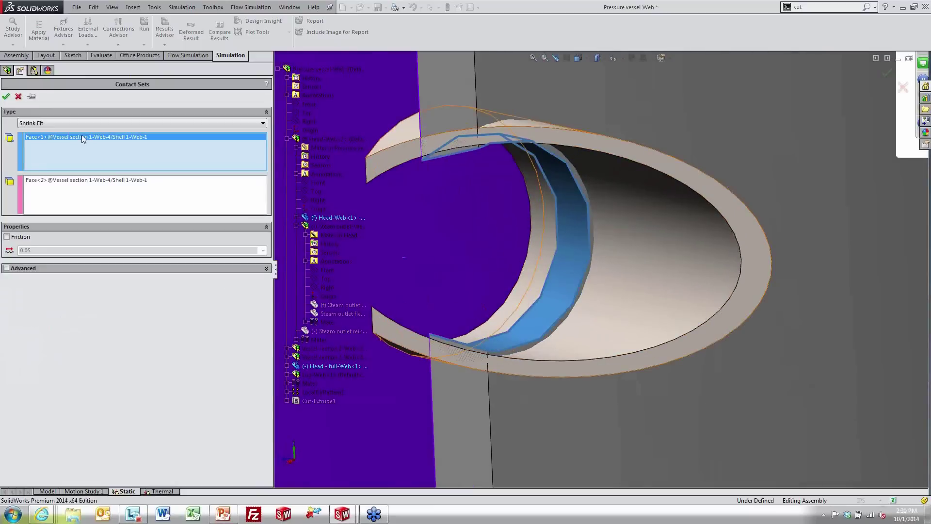
click(77, 180)
click(635, 321)
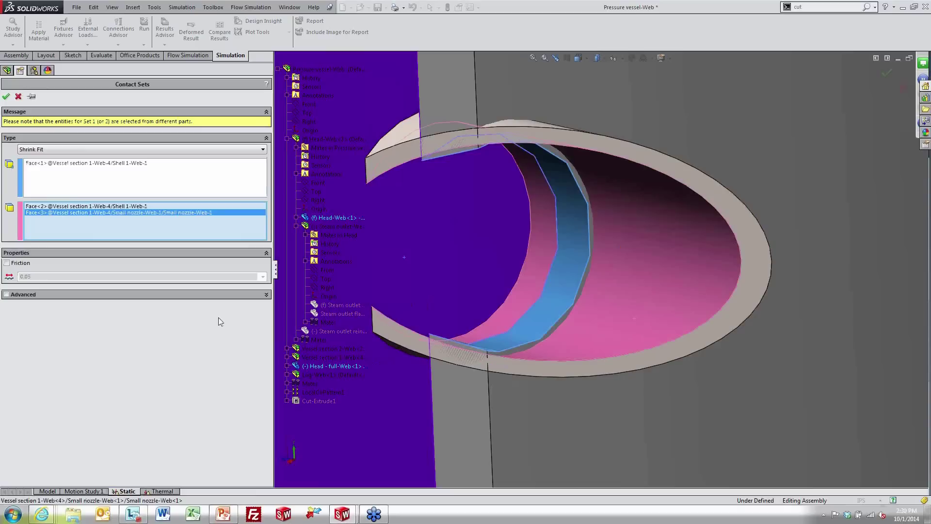
click(631, 285)
click(513, 121)
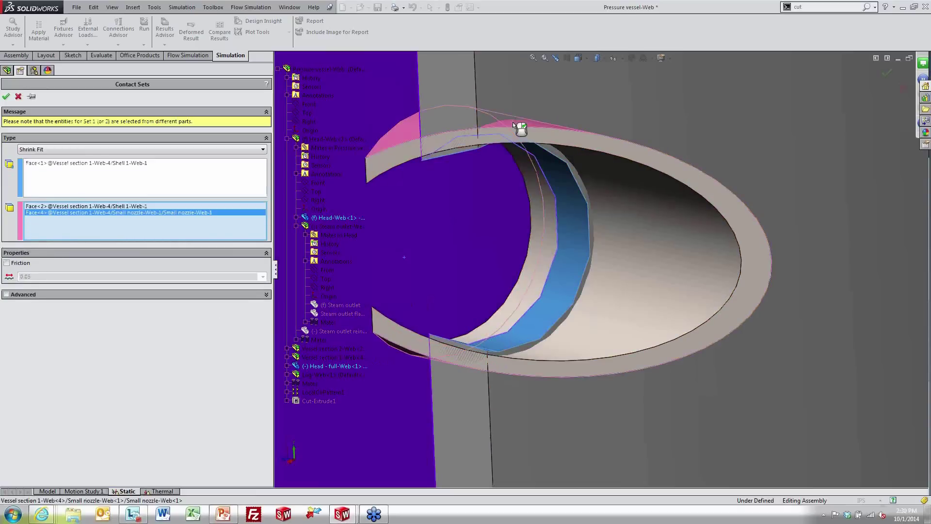
- Remove the shell face from the Shrink Fit contact set's second face set and accept the definition
click(100, 208)
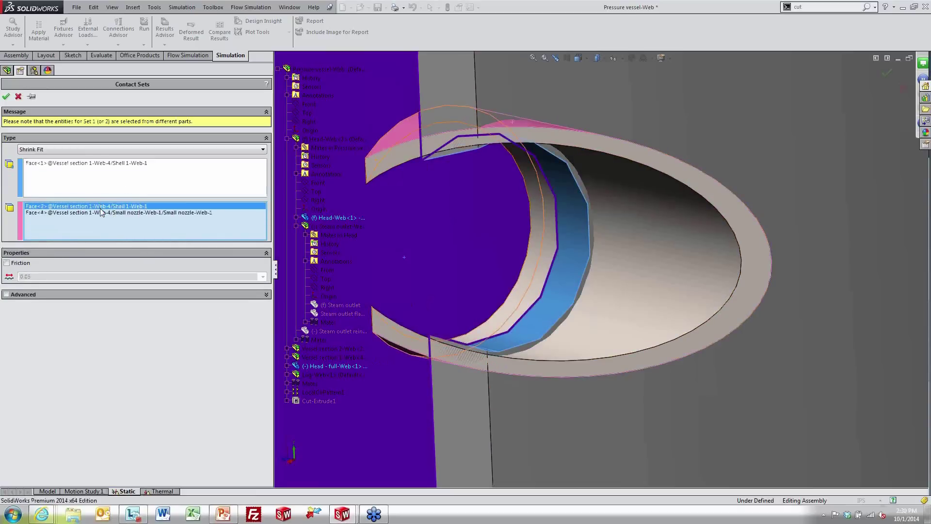
right_click(102, 210)
click(128, 224)
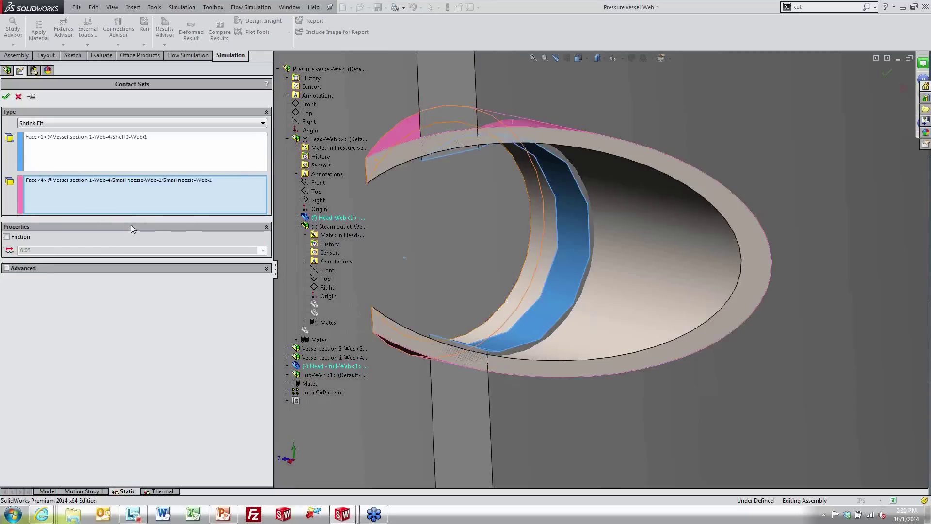
click(6, 96)
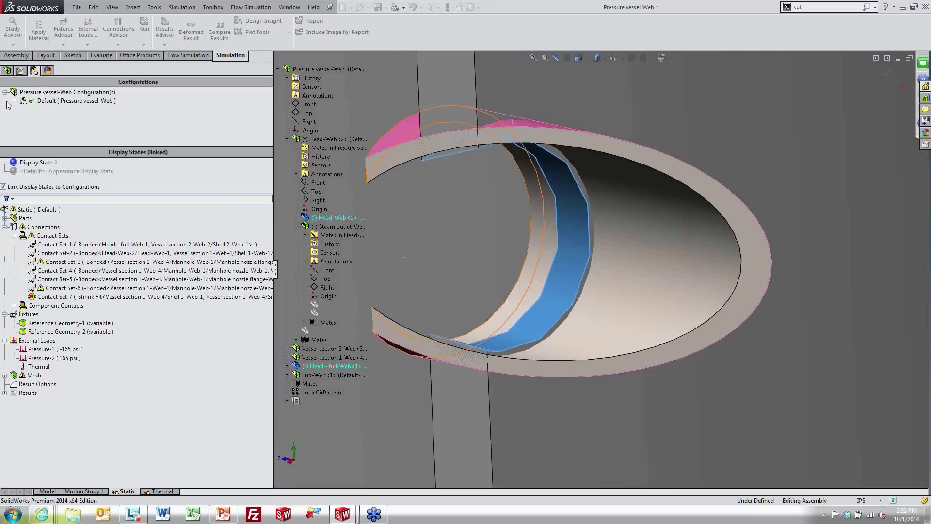
- Mesh the static study again with the existing fine mesh density settings
scroll(360, 339, up, 8)
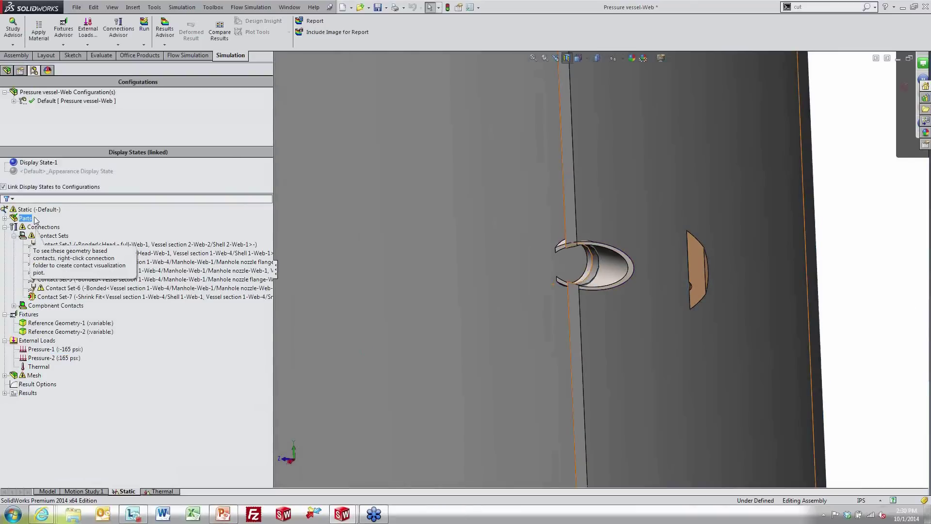
right_click(33, 376)
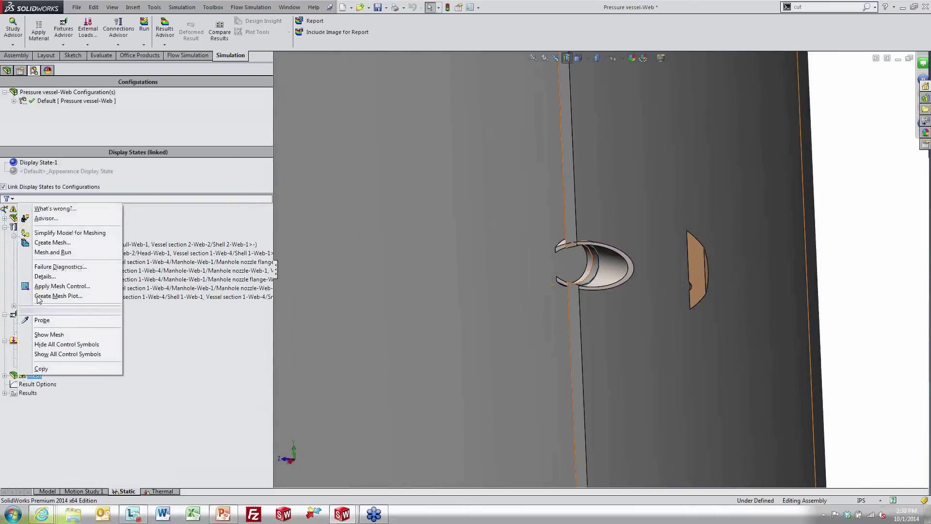
click(52, 242)
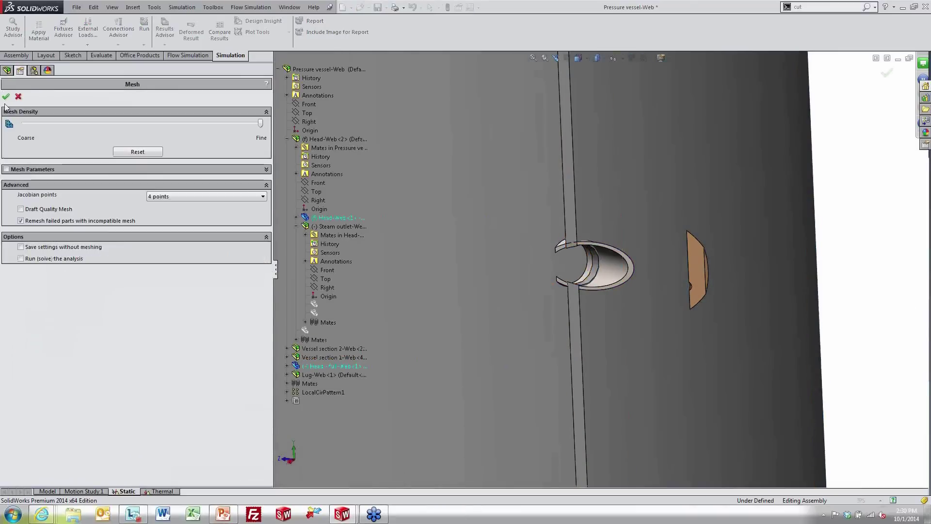
click(6, 96)
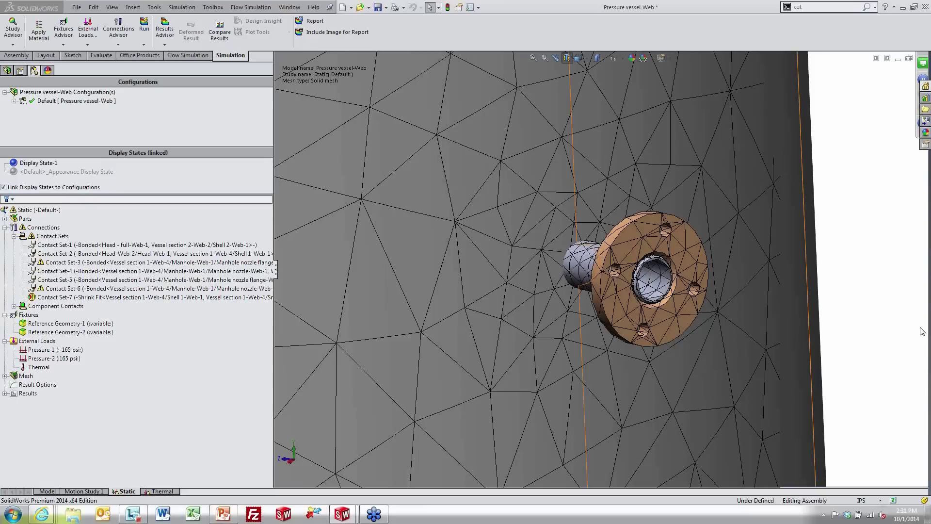
- Examine the Flow/Thermal Effects options in the static study's properties and close them without changes
right_click(29, 210)
click(61, 305)
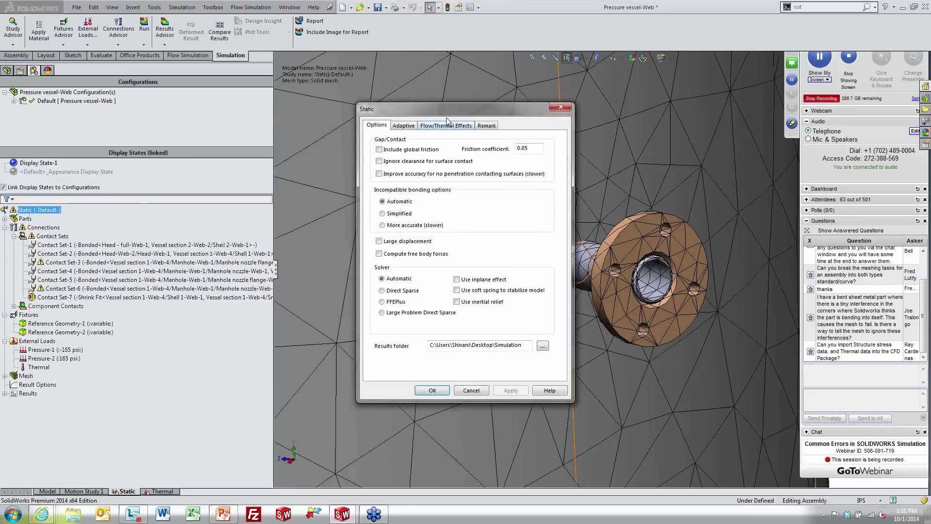
click(441, 128)
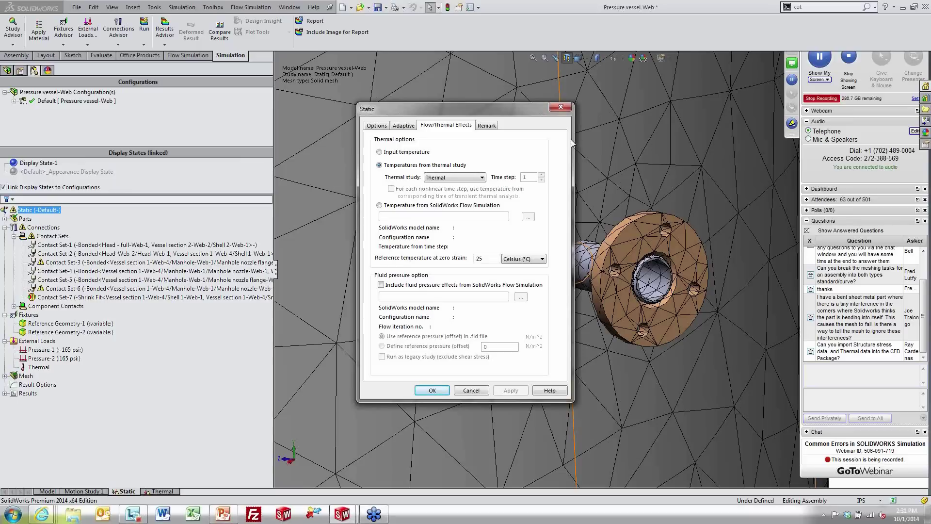
click(566, 109)
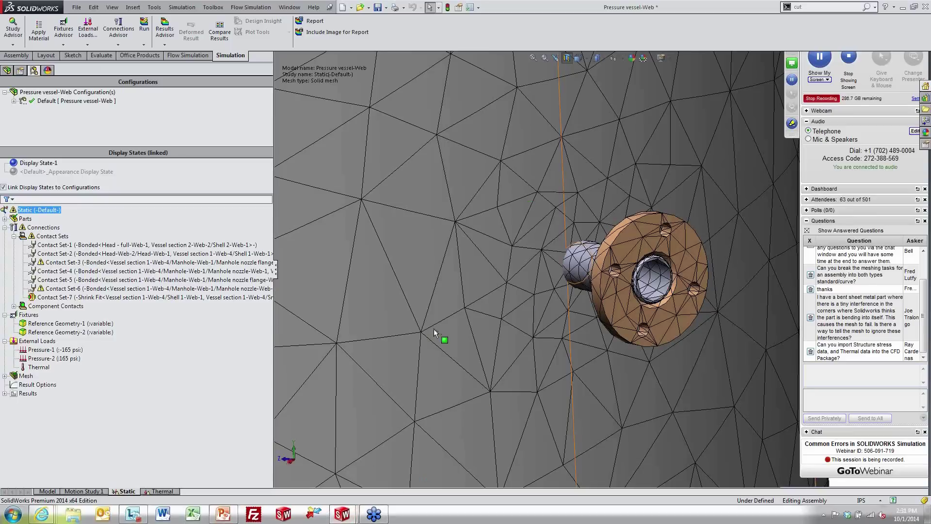
- Switch to the PowerPoint slide show and advance to the "Standard vs. Curvature Based" slide
key(alt+Tab)
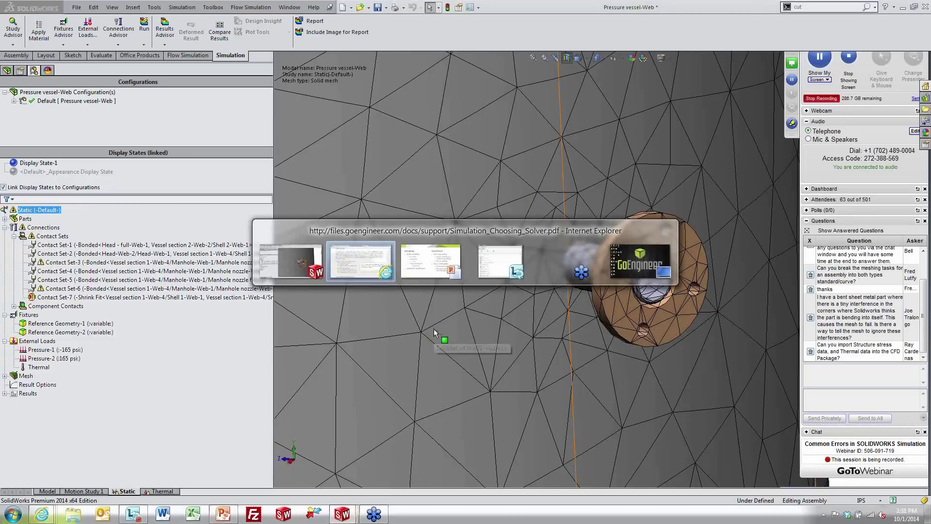
key(alt+Tab)
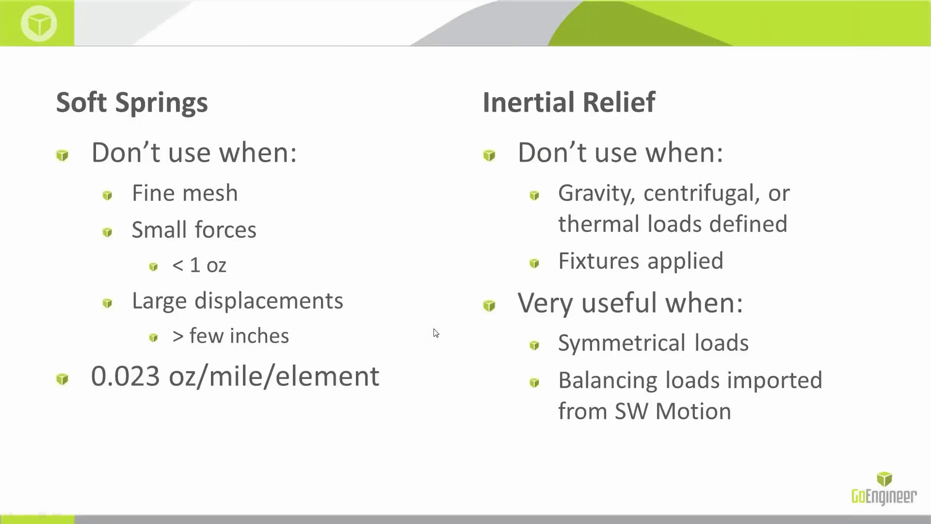
key(Right)
key(Right)
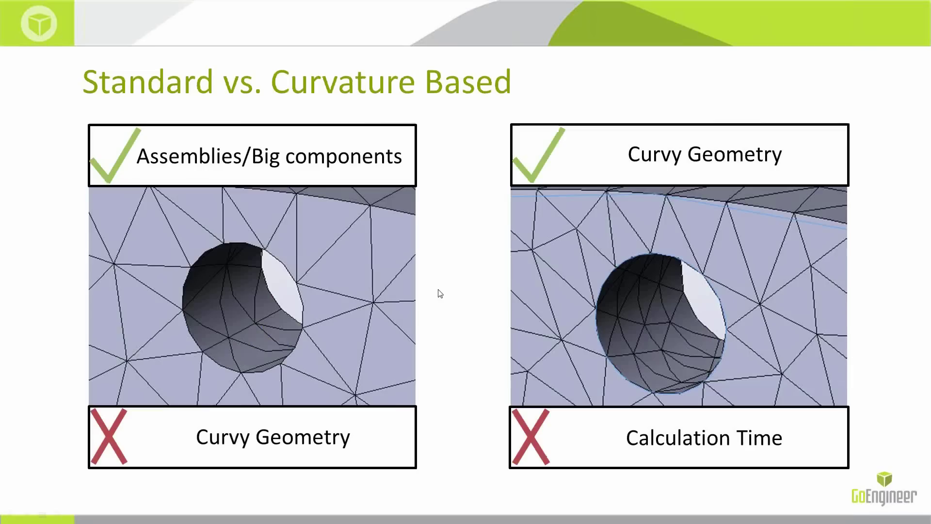
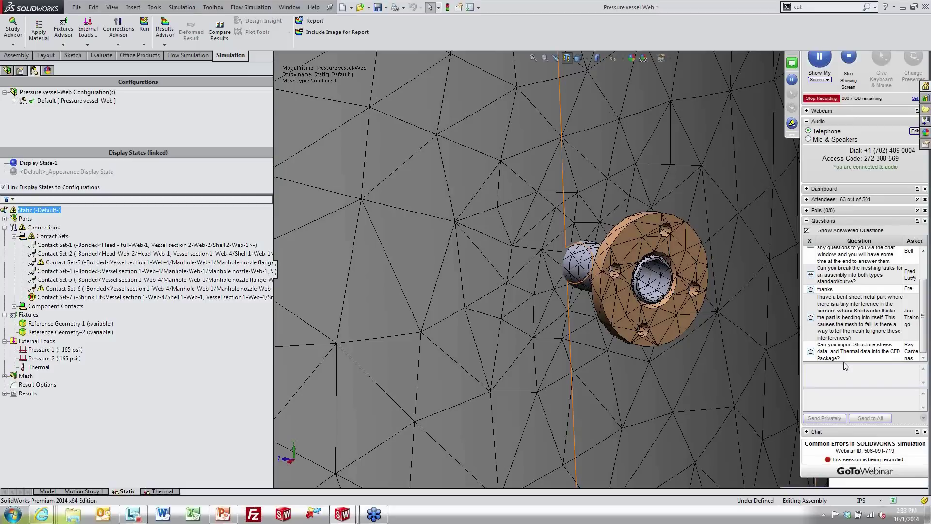
- Bring up the Manhole-Web assembly in isometric view in SolidWorks and activate its Static 3 study
scroll(758, 275, up, 5)
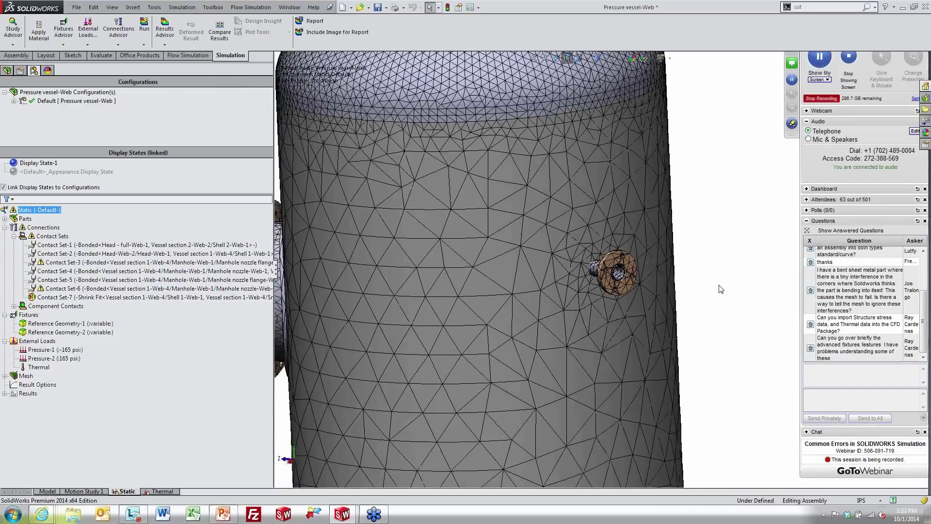
scroll(714, 288, up, 3)
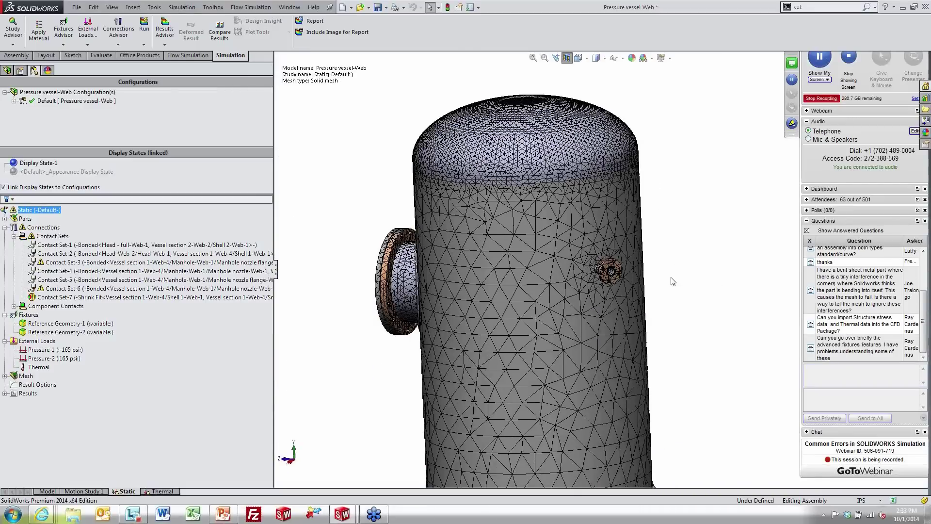
key(ctrl+7)
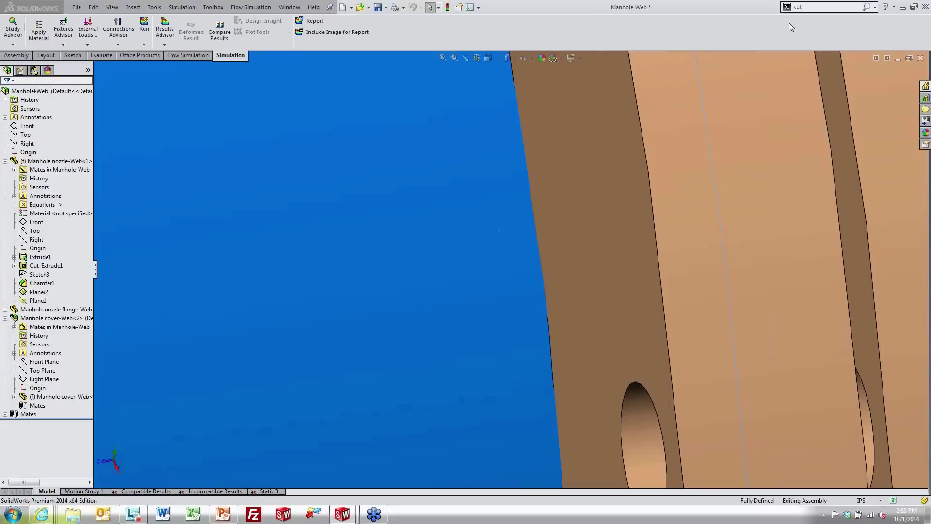
key(ctrl+7)
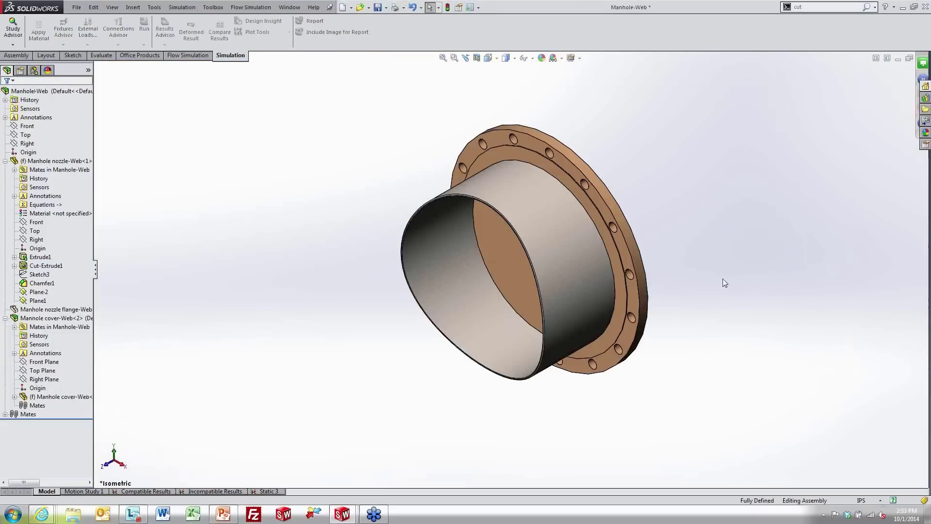
click(264, 491)
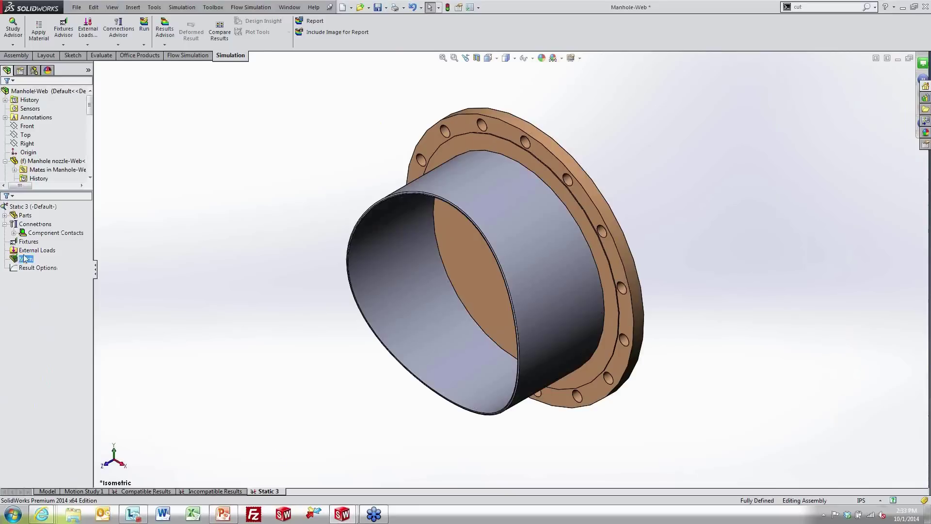
- Start an advanced Use Reference Geometry fixture on the manhole nozzle's outer cylindrical face
right_click(28, 241)
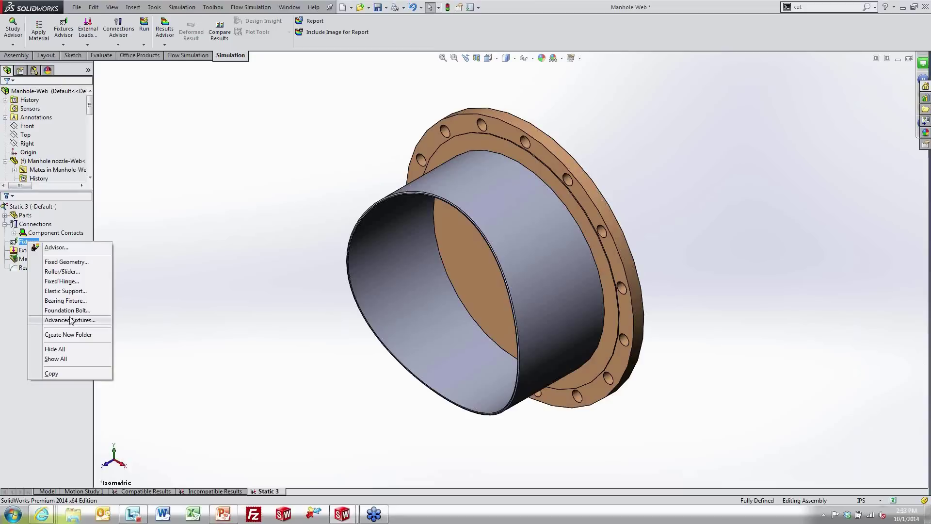
click(83, 262)
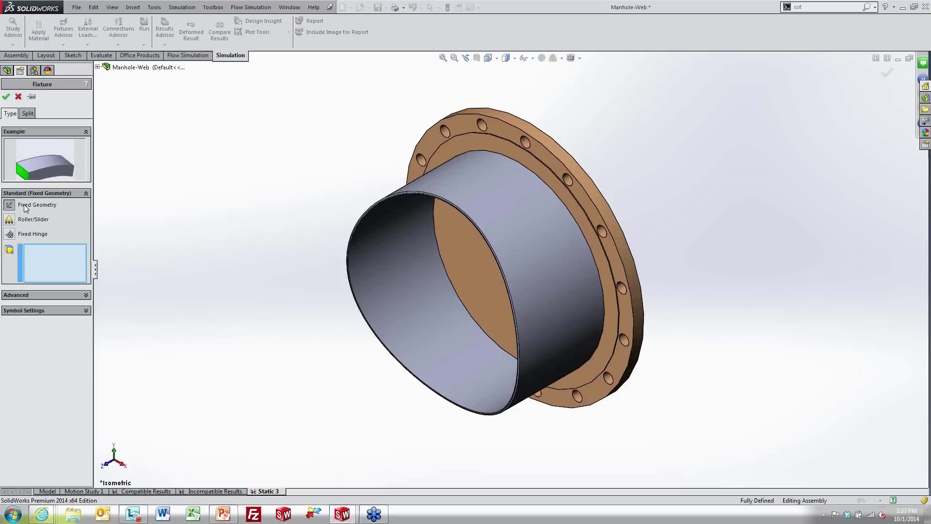
click(71, 297)
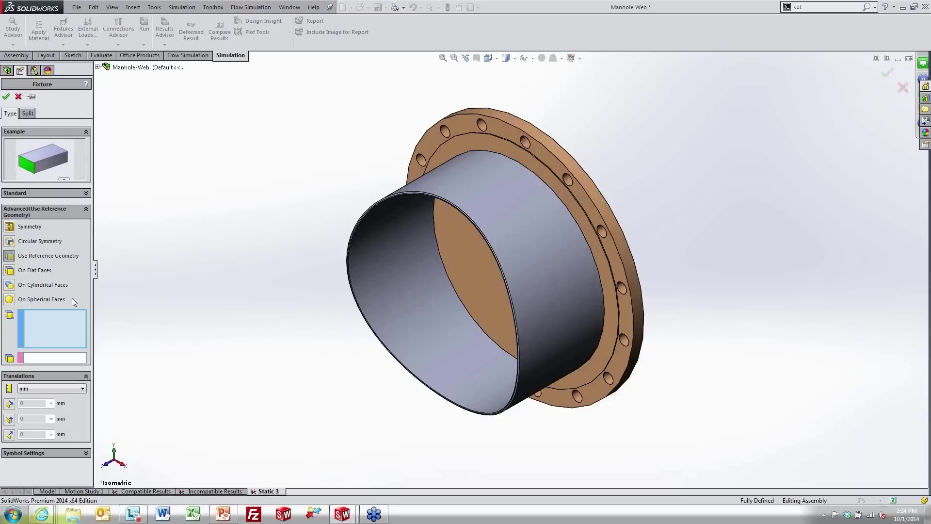
middle_drag(465, 318, 456, 290)
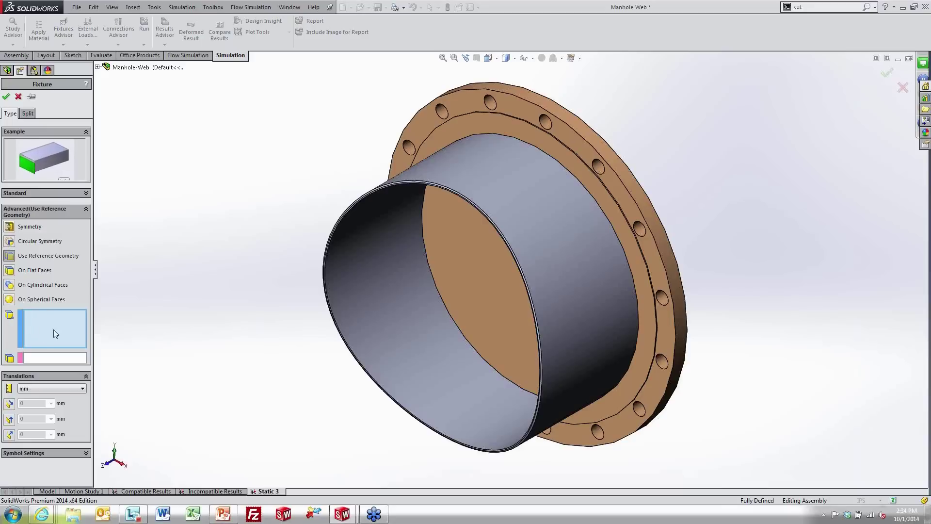
click(511, 224)
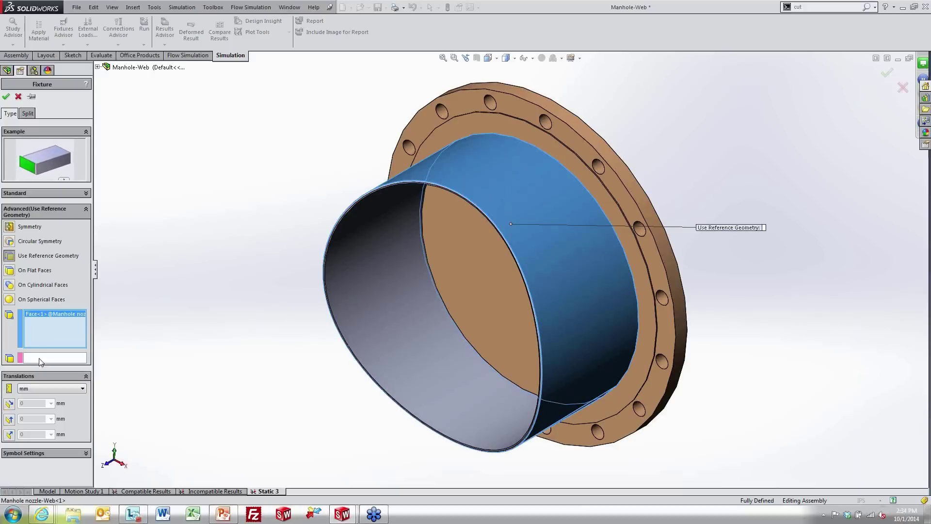
click(487, 292)
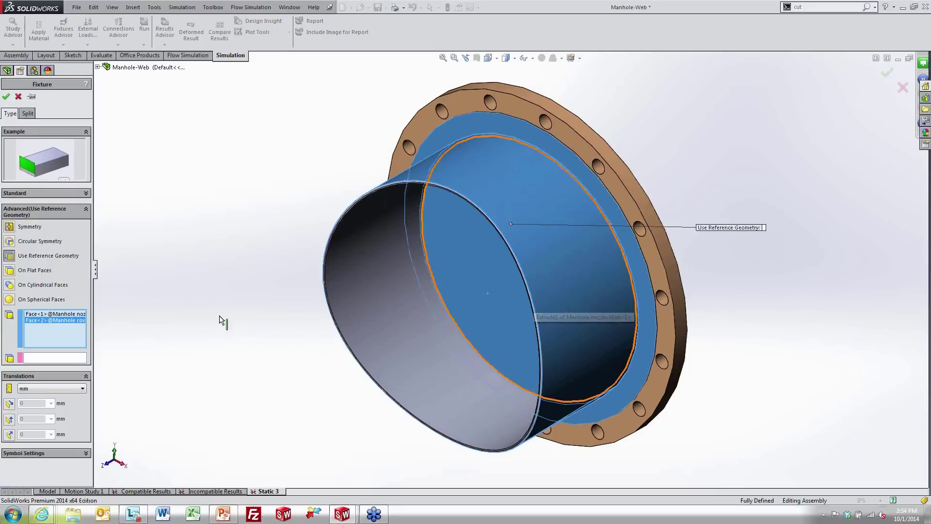
right_click(64, 322)
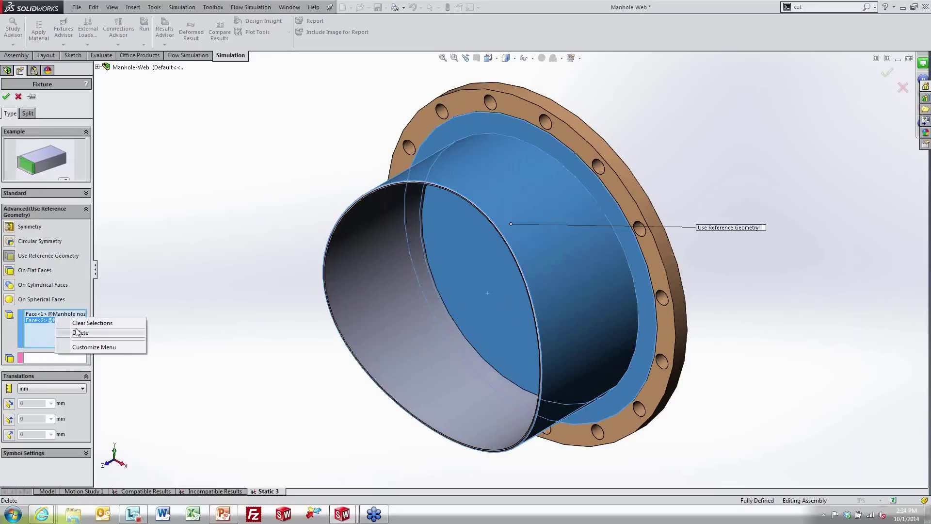
click(80, 333)
- Set the outer rim face of the manhole cover as the fixture's reference geometry
click(54, 358)
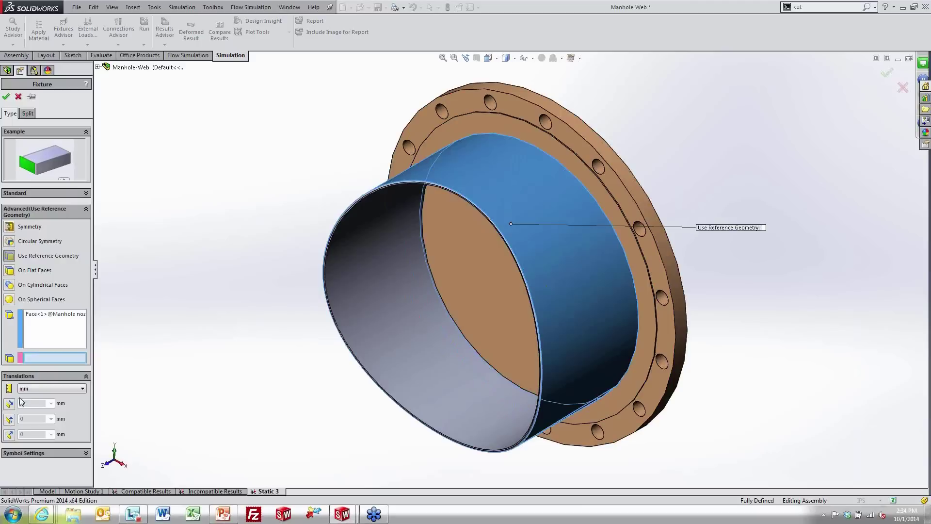
click(477, 274)
click(478, 275)
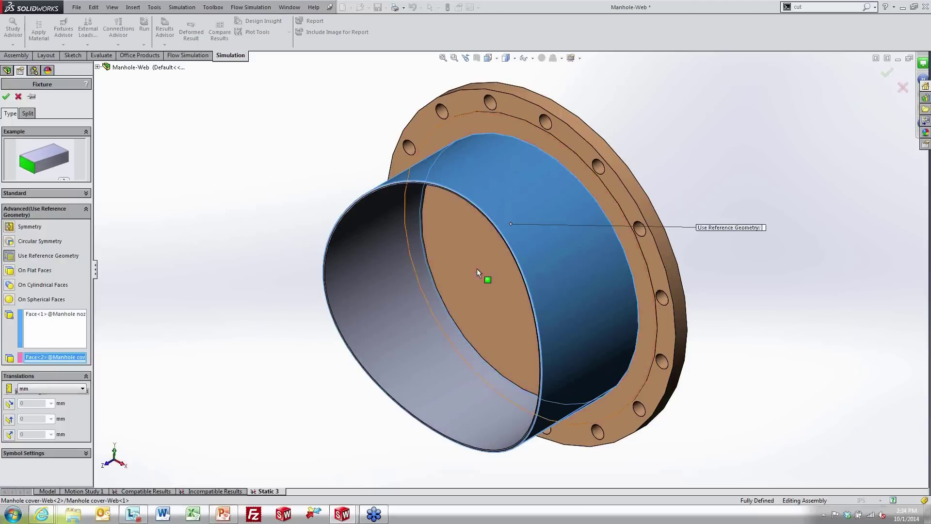
click(593, 136)
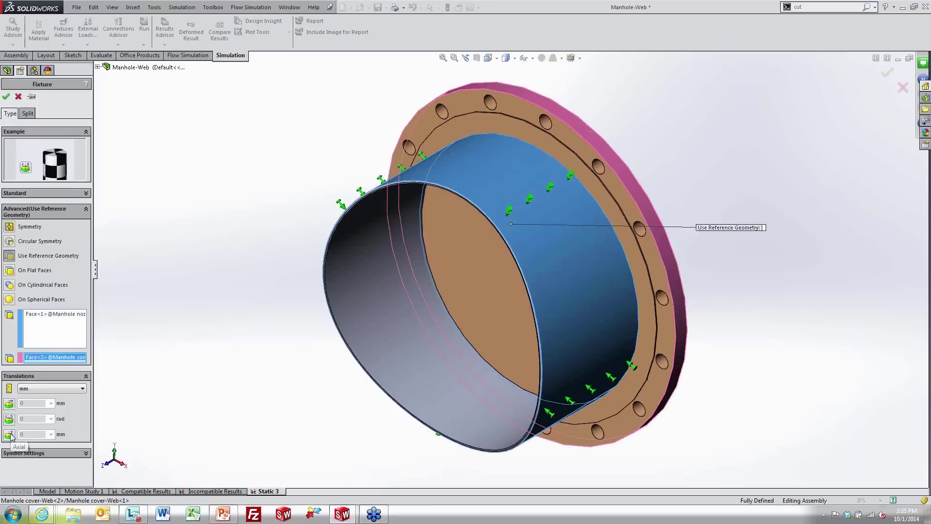
- Try a 5 mm radial translation on the reference geometry fixture, and turn the radial component back off
middle_drag(736, 317, 727, 287)
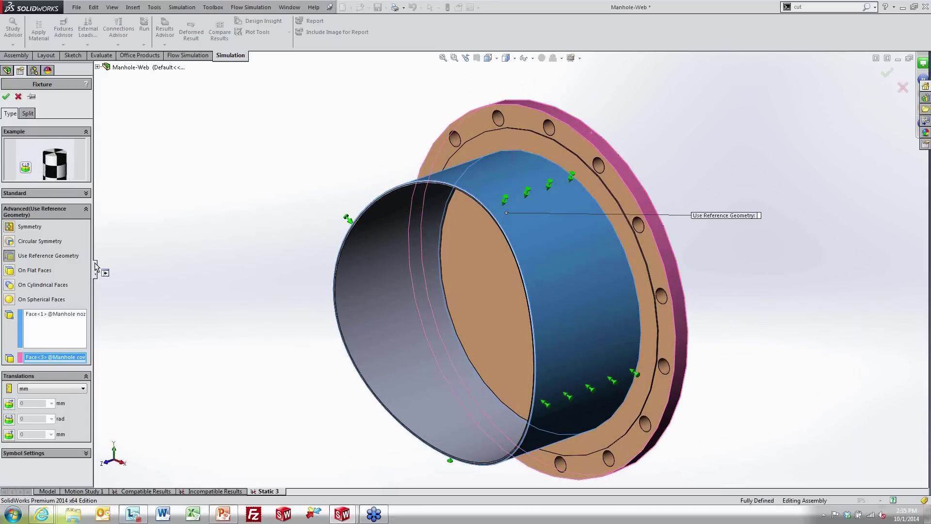
drag(96, 264, 228, 265)
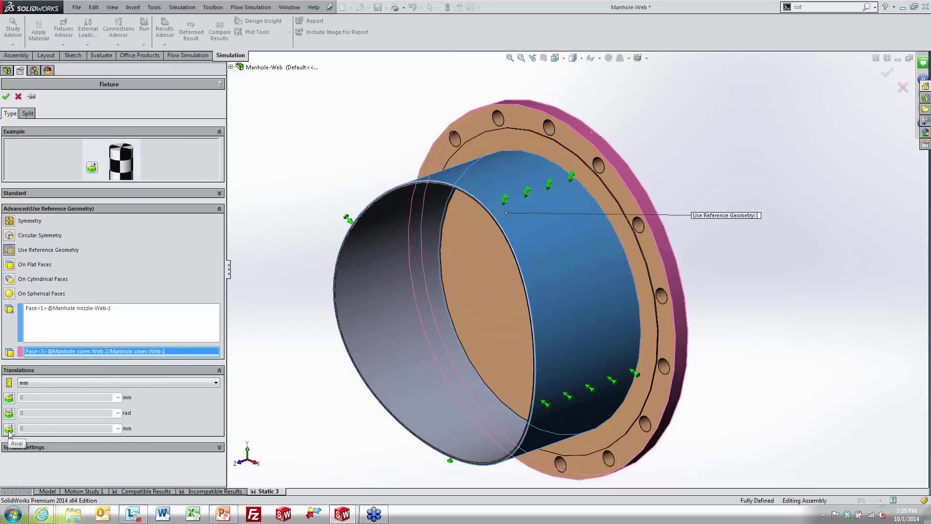
click(9, 399)
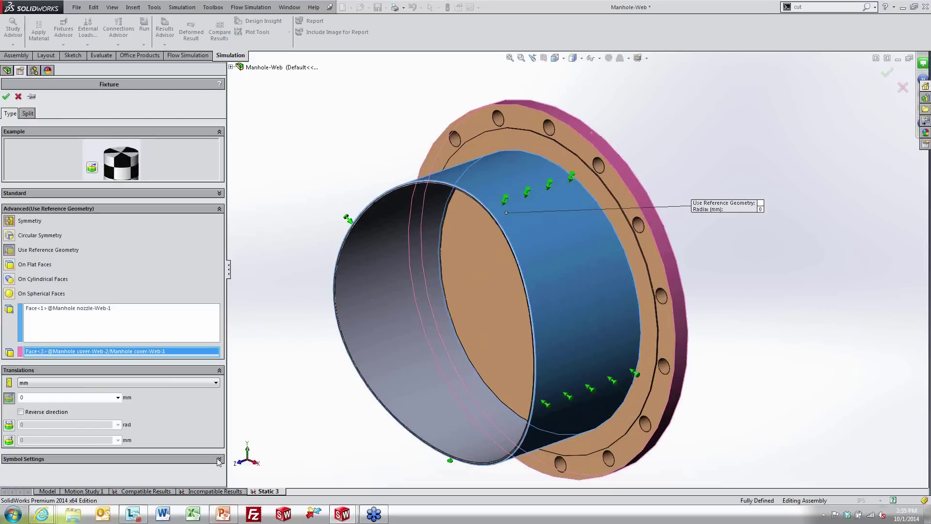
text(5)
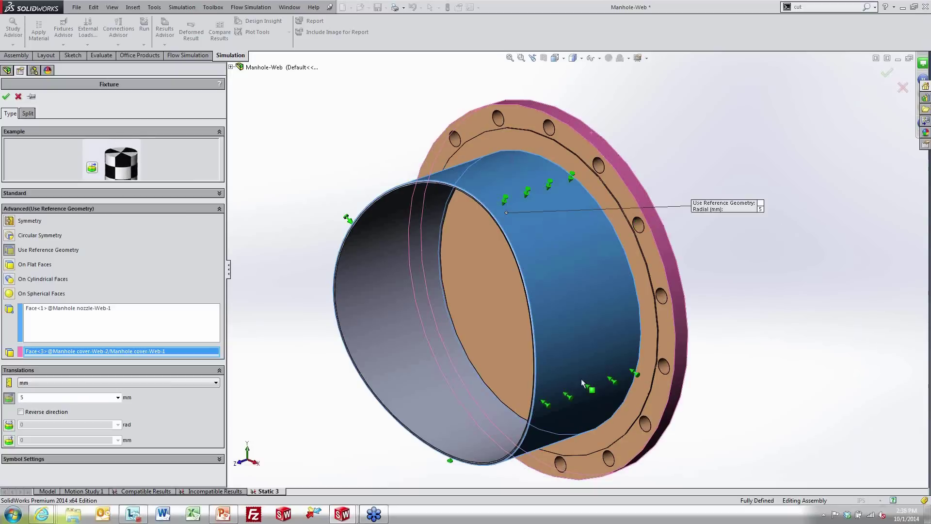
click(11, 399)
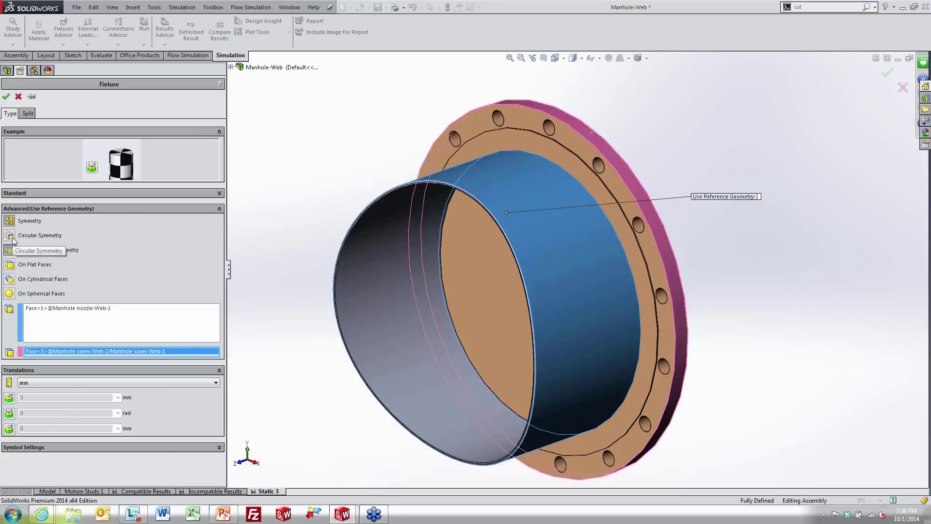
- Preview the Symmetry, Circular Symmetry and Fixed Geometry fixture types on the nozzle face, and discard the fixture
click(9, 221)
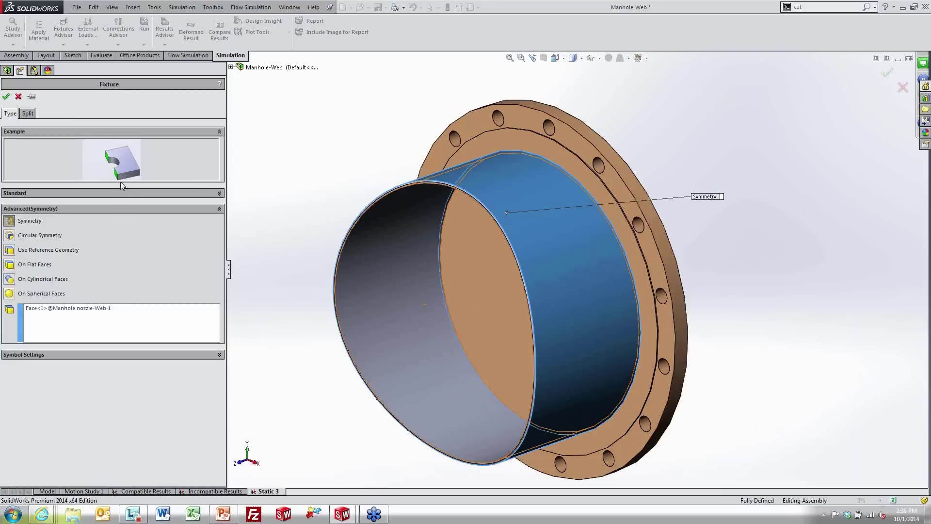
click(10, 237)
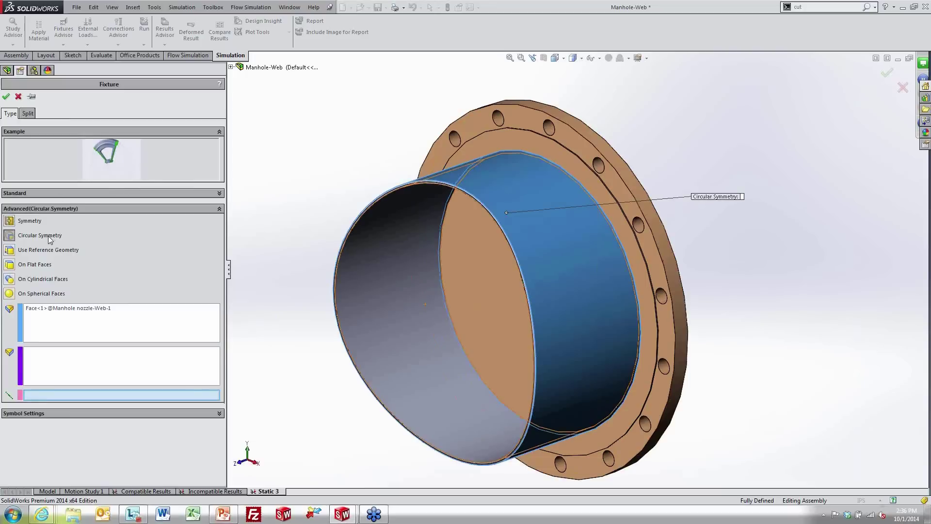
click(25, 222)
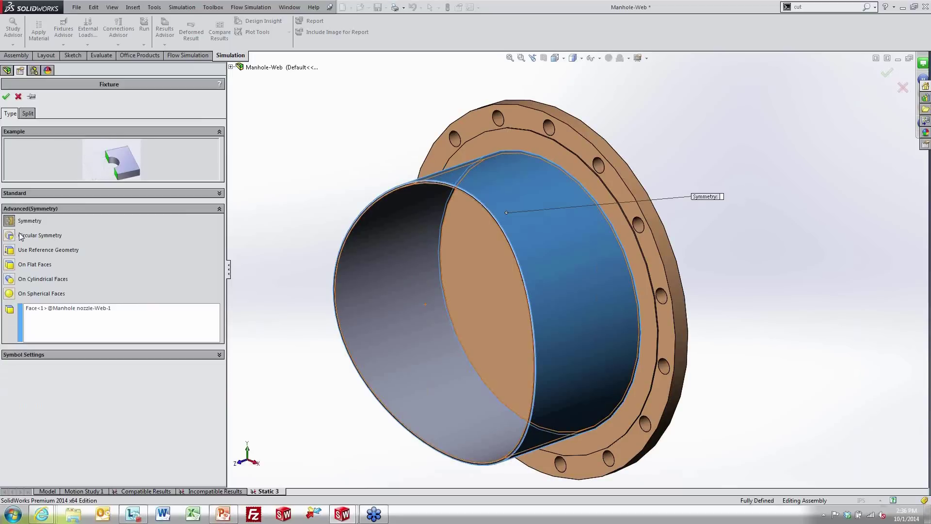
click(63, 193)
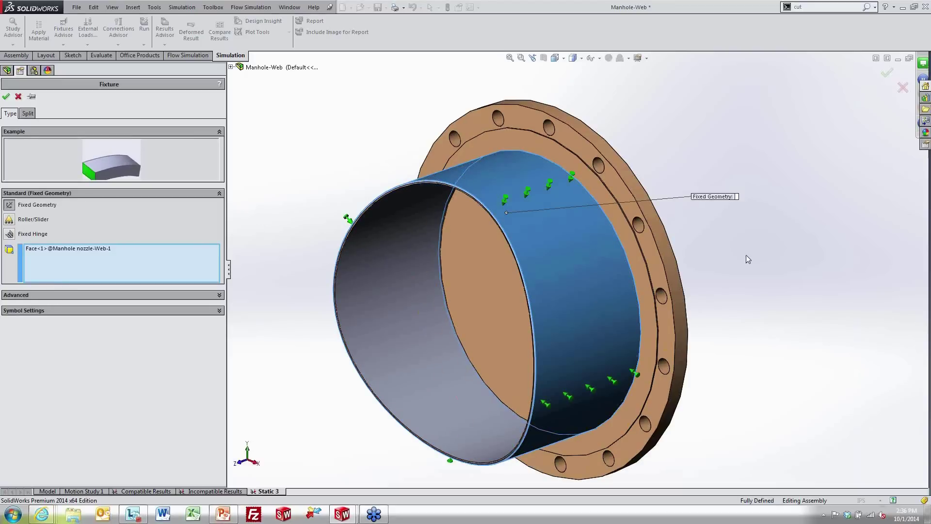
scroll(746, 254, down, 5)
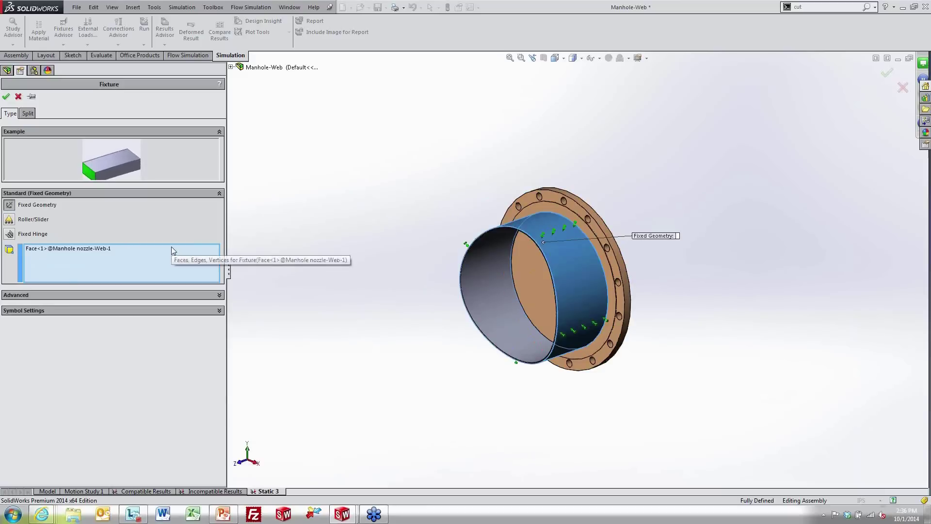
click(144, 295)
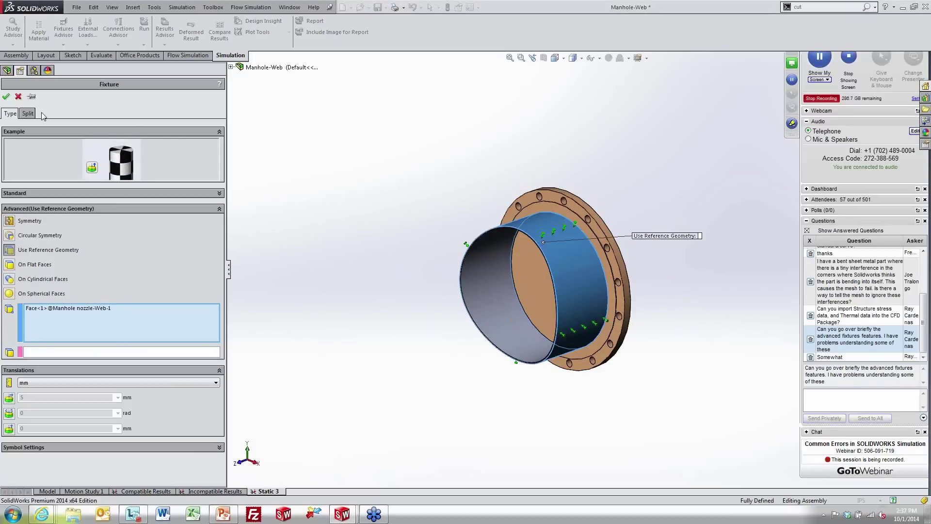
click(18, 97)
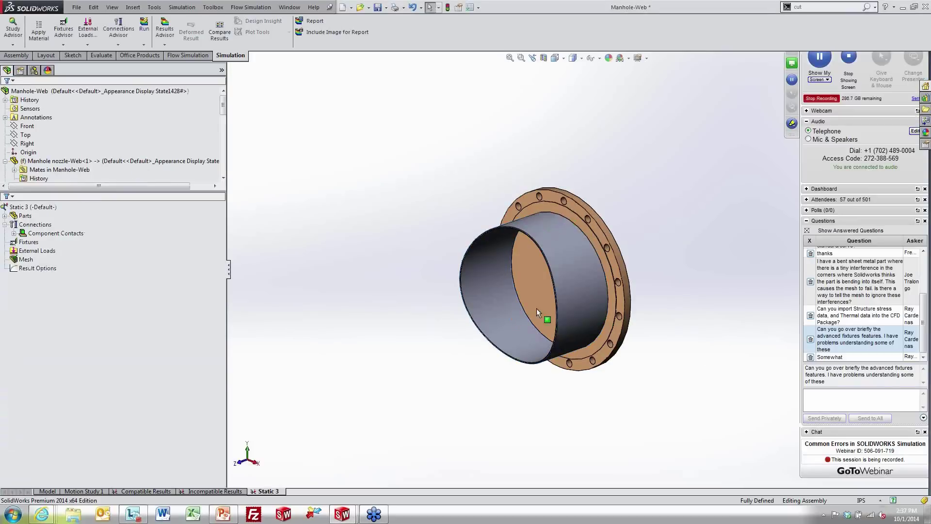
scroll(561, 309, down, 5)
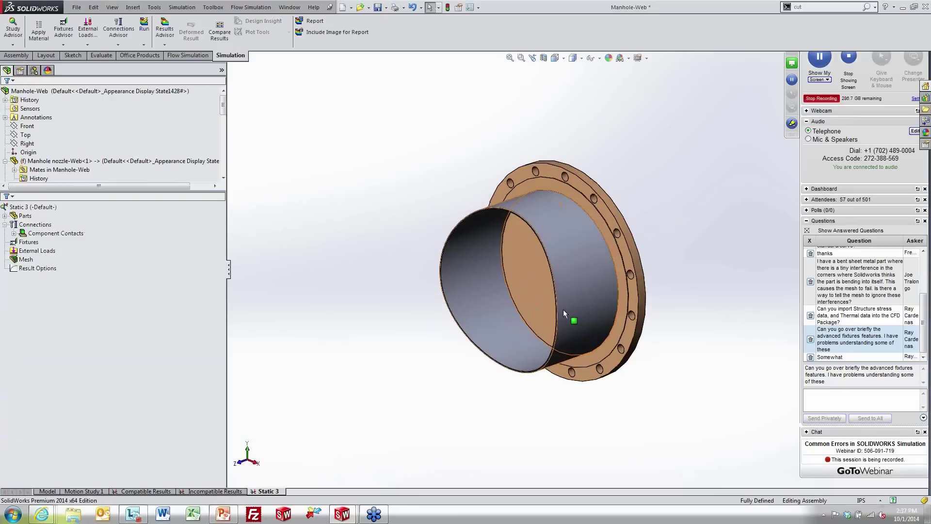
middle_drag(698, 152, 657, 216)
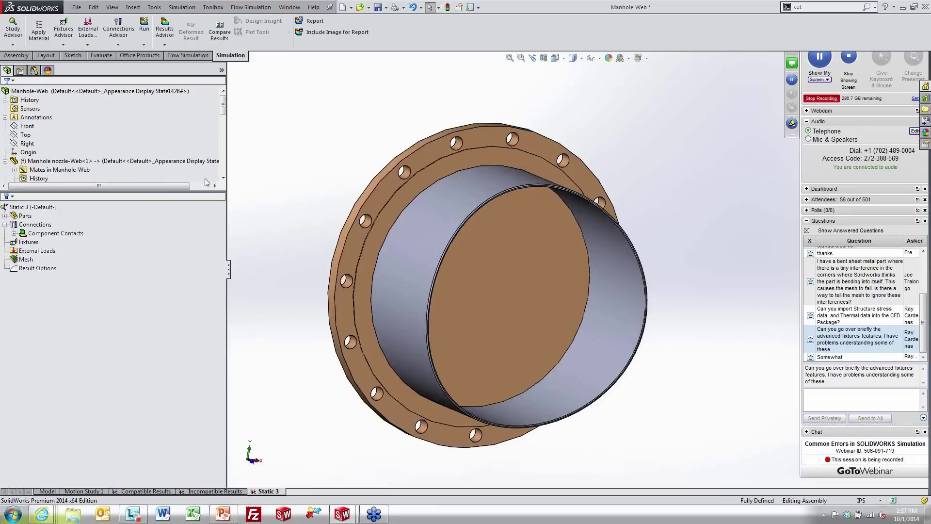
click(22, 260)
click(22, 243)
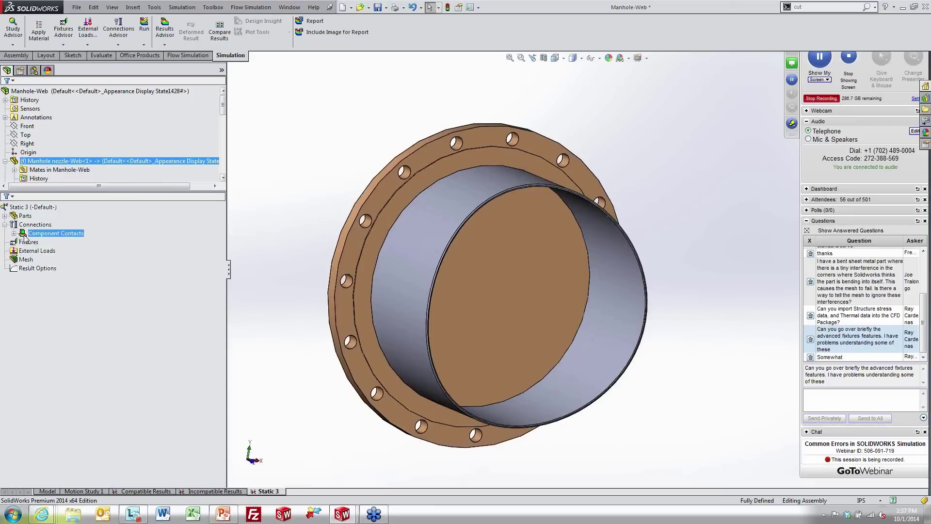
right_click(23, 243)
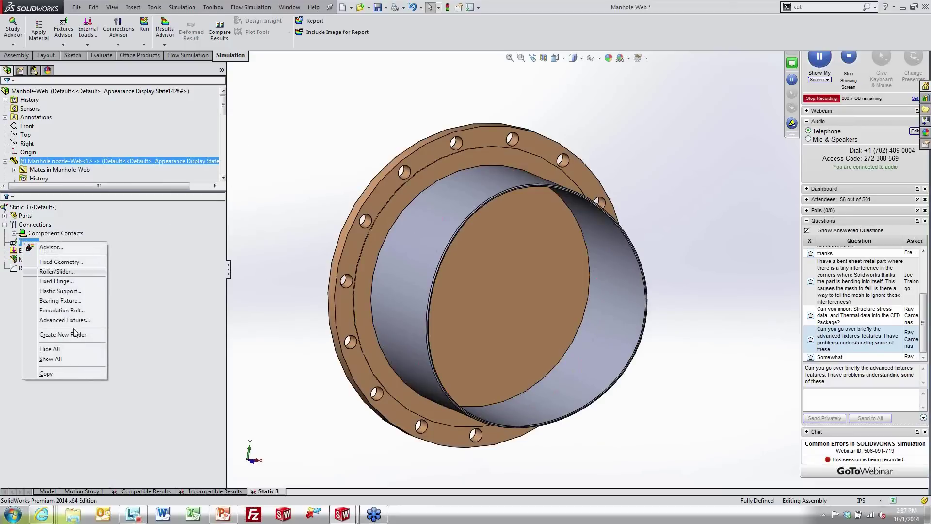
click(99, 317)
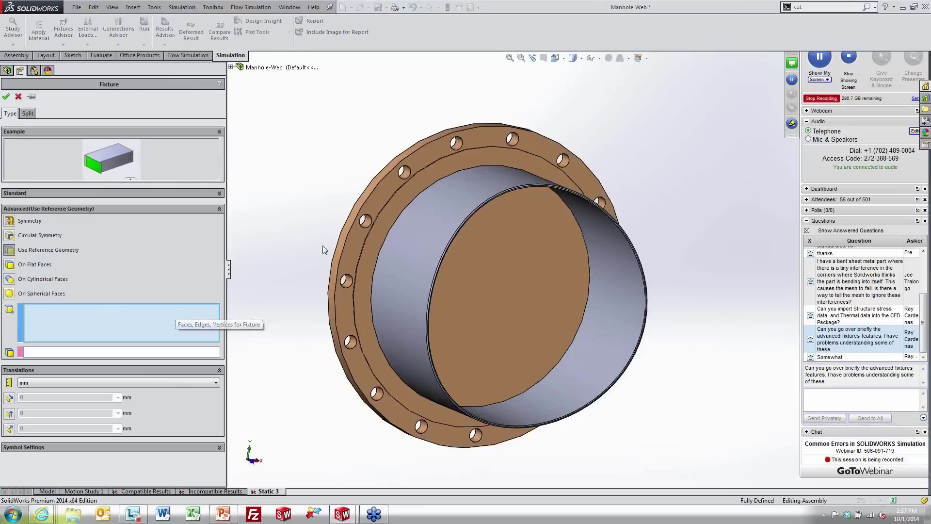
middle_drag(326, 235, 427, 227)
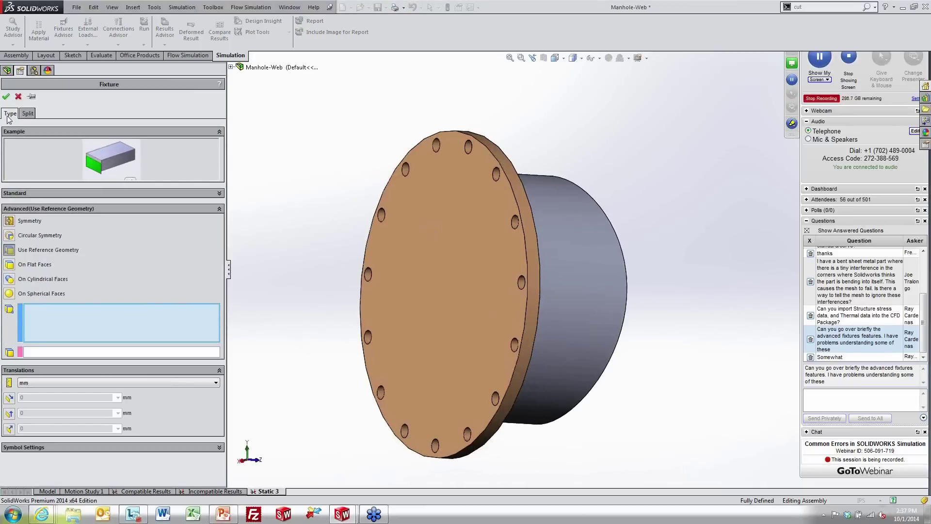
click(19, 97)
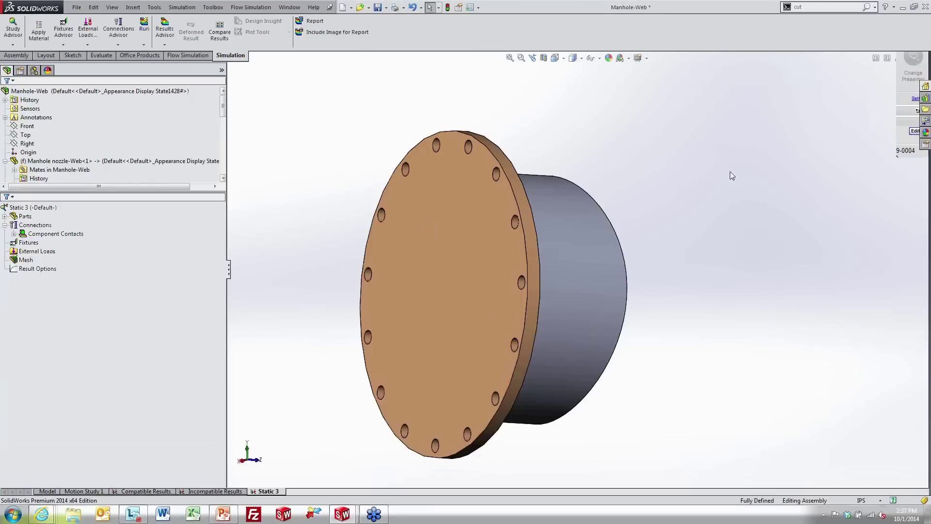
- Reduce the SolidWorks window from full screen and open the SolidWorks Tutorials
double_click(676, 7)
click(880, 102)
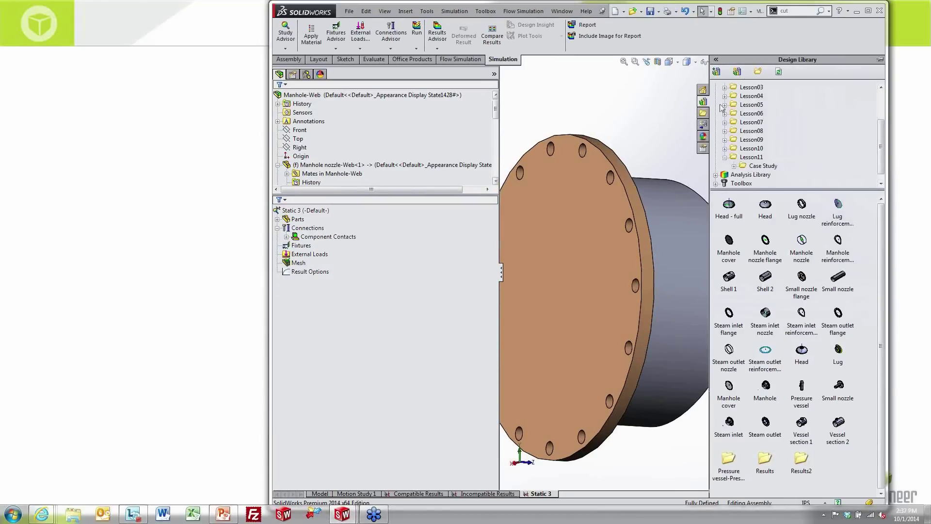
click(703, 90)
click(739, 109)
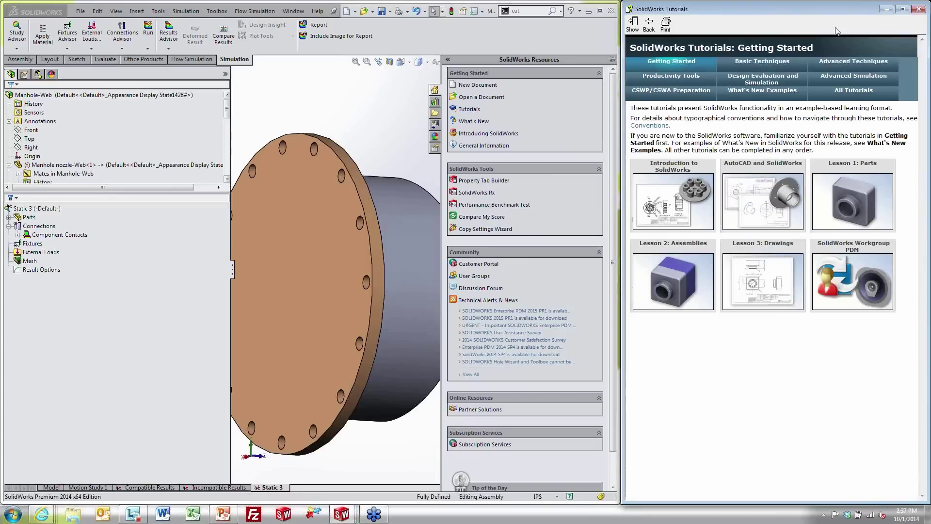
- Browse the advanced simulation tutorials, from the Static lessons to the Nonlinear and Linear Dynamics lessons of Simulation Premium
click(854, 76)
drag(922, 188, 926, 168)
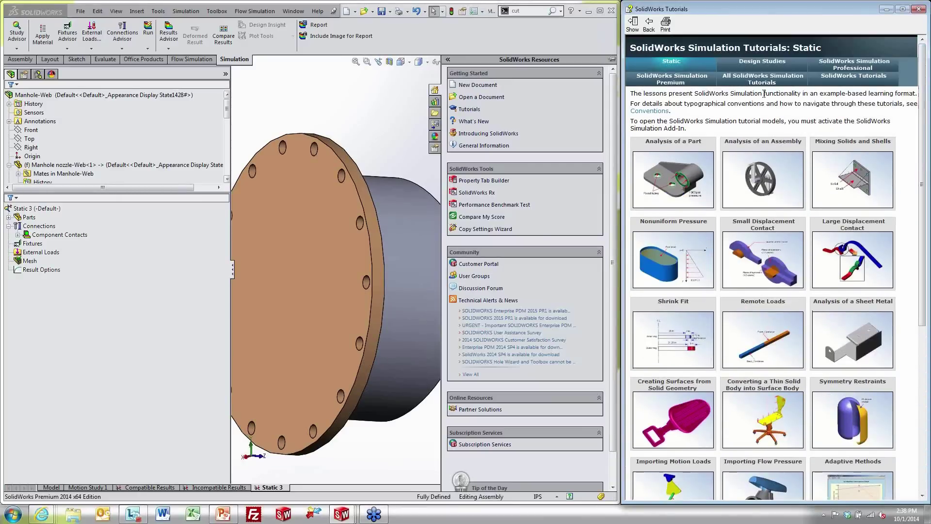
click(672, 79)
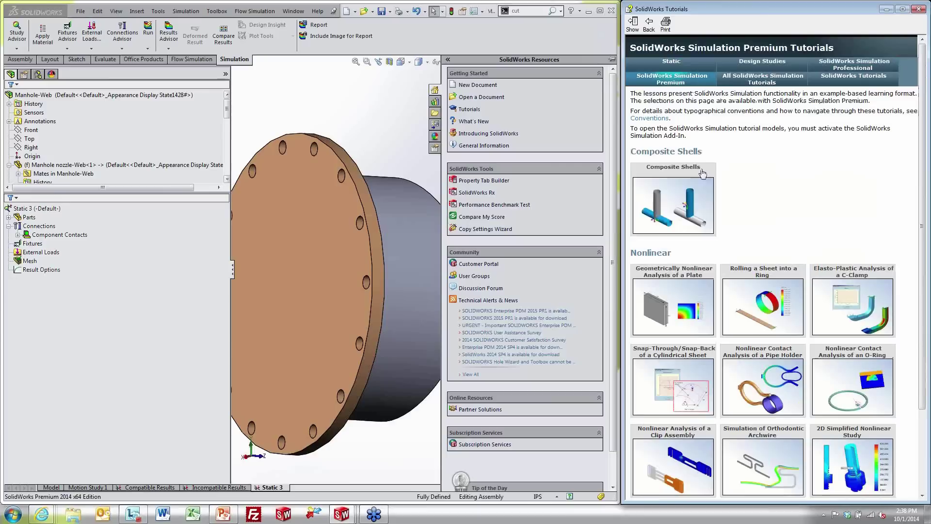
drag(923, 182, 920, 262)
mouse_move(741, 306)
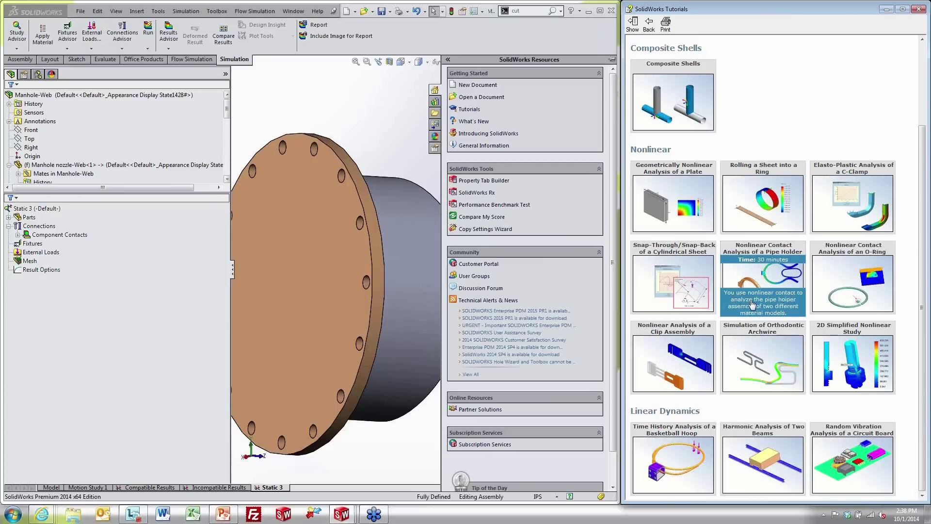
mouse_move(794, 259)
click(43, 251)
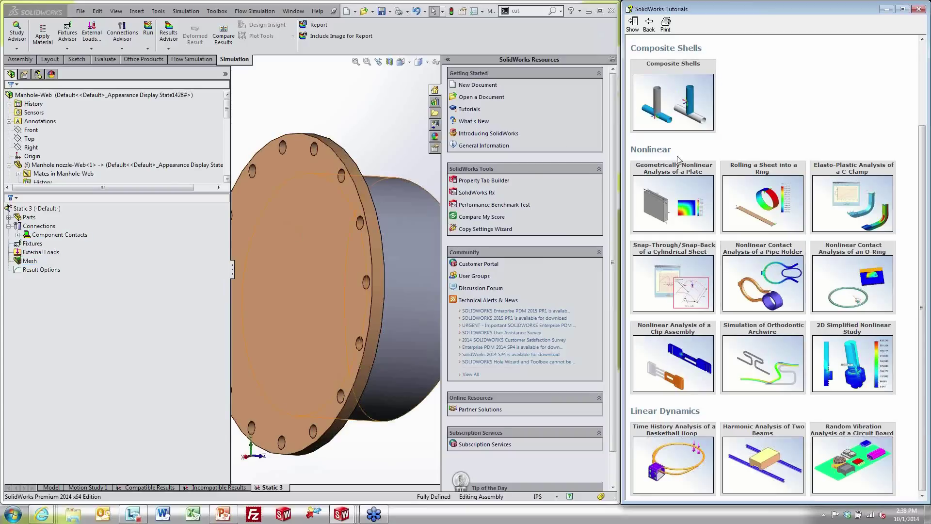
- Examine the manhole cover's outer face and bolt-hole circle from several angles
click(328, 108)
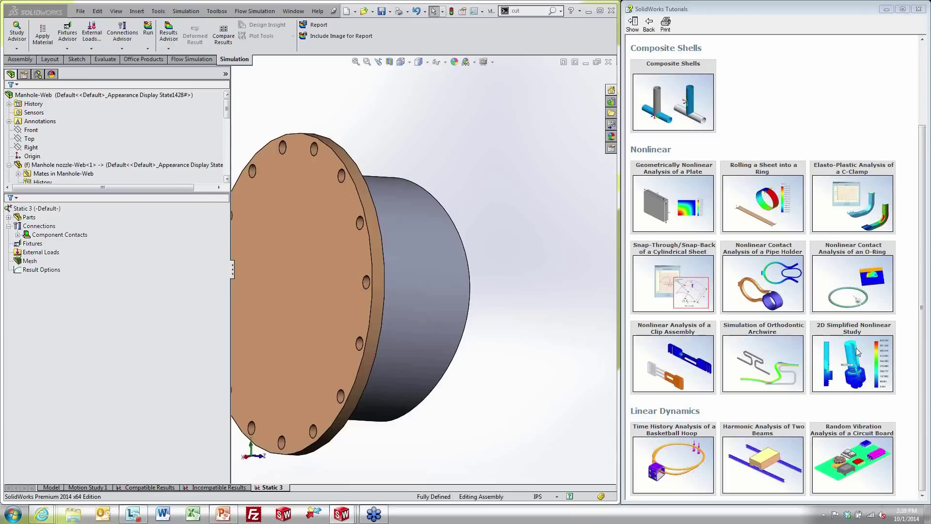
click(459, 114)
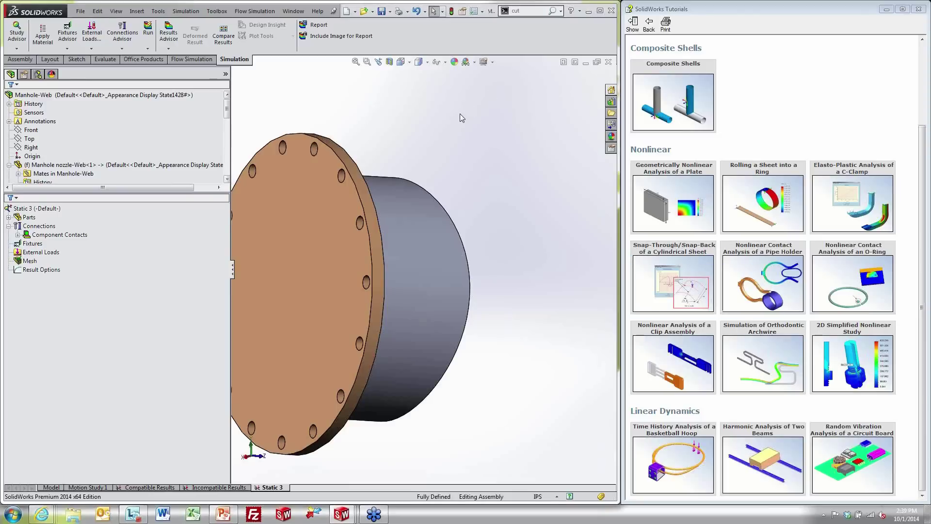
scroll(378, 140, up, 2)
middle_drag(365, 133, 496, 147)
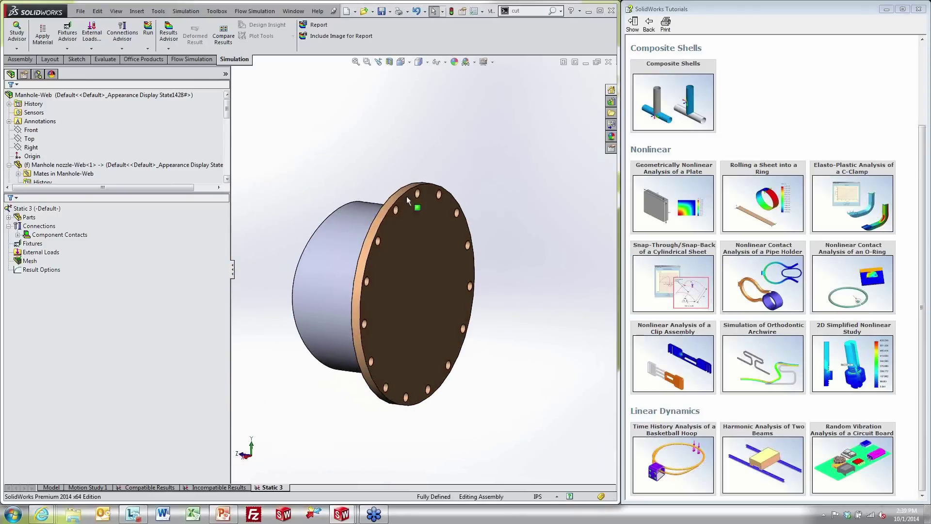
scroll(385, 168, up, 1)
scroll(331, 249, down, 1)
middle_drag(493, 368, 480, 376)
scroll(480, 378, down, 1)
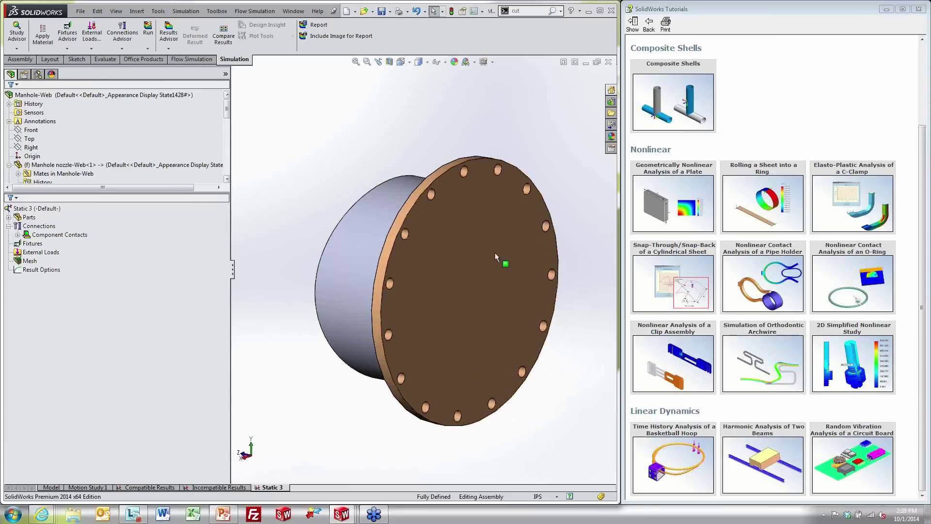
scroll(408, 282, down, 2)
scroll(460, 276, up, 3)
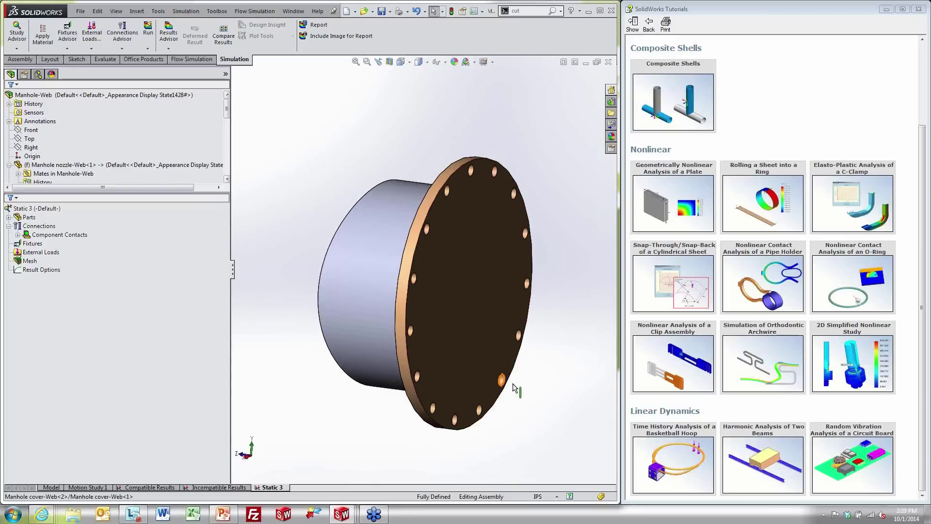
middle_drag(547, 370, 461, 410)
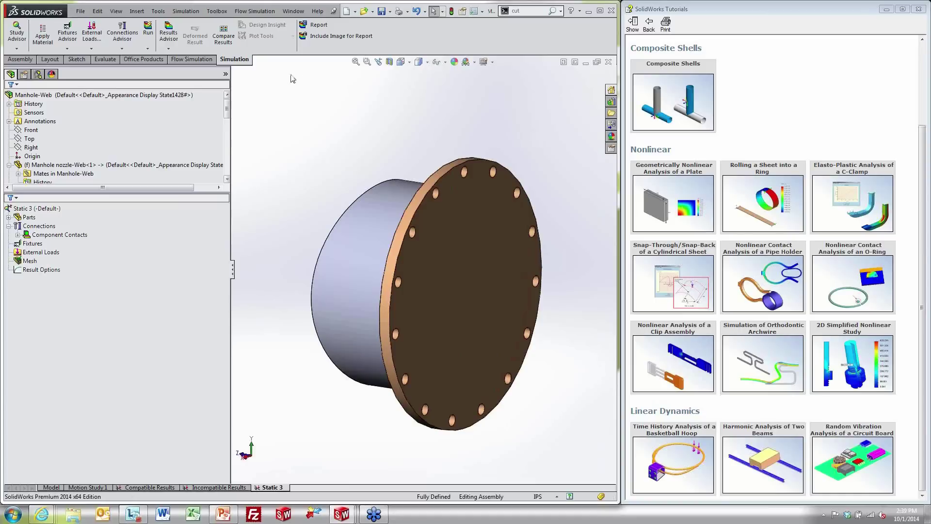
- Start a new simulation study to review the available study types, and cancel it
click(17, 50)
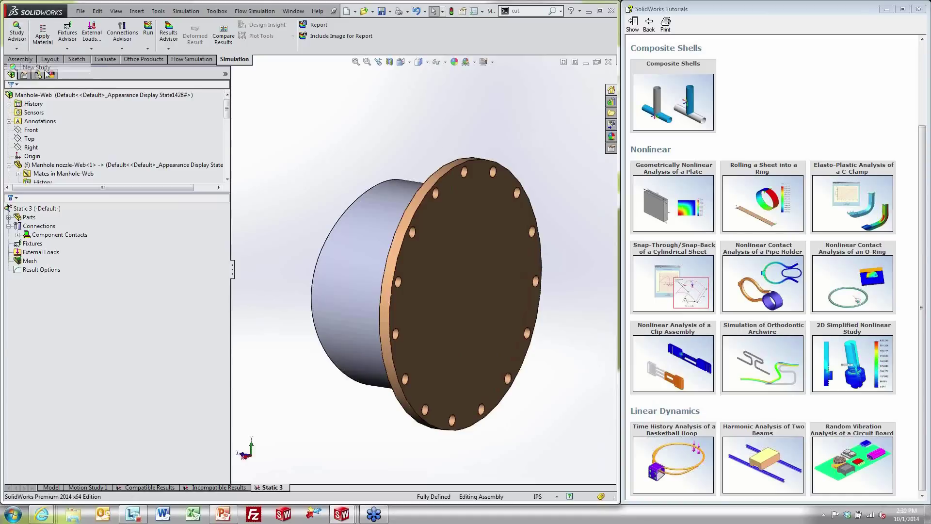
click(28, 68)
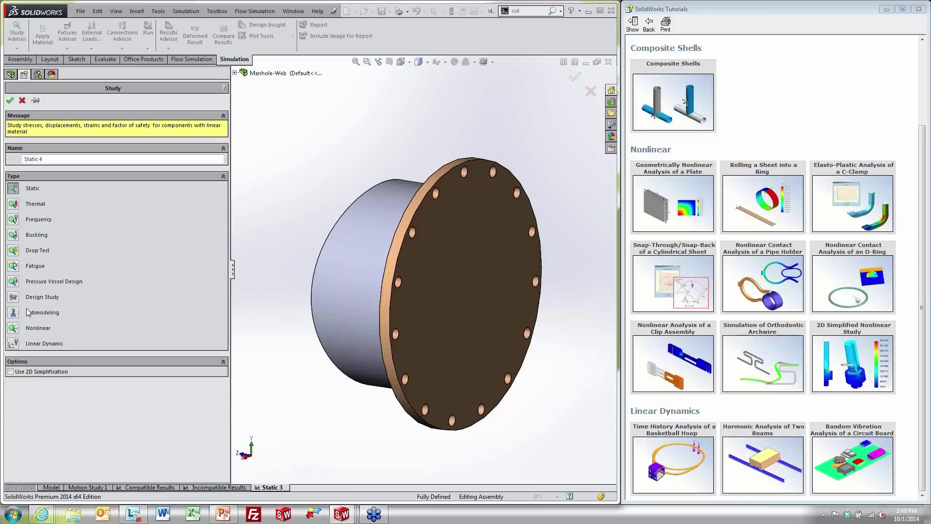
click(22, 100)
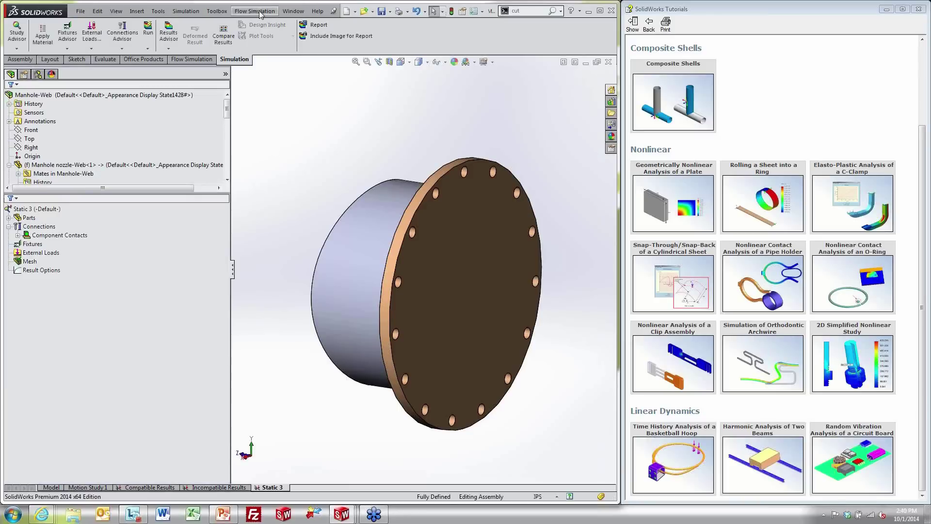
- Check the installed SolidWorks edition and service pack in the program's About information, and close it
click(316, 12)
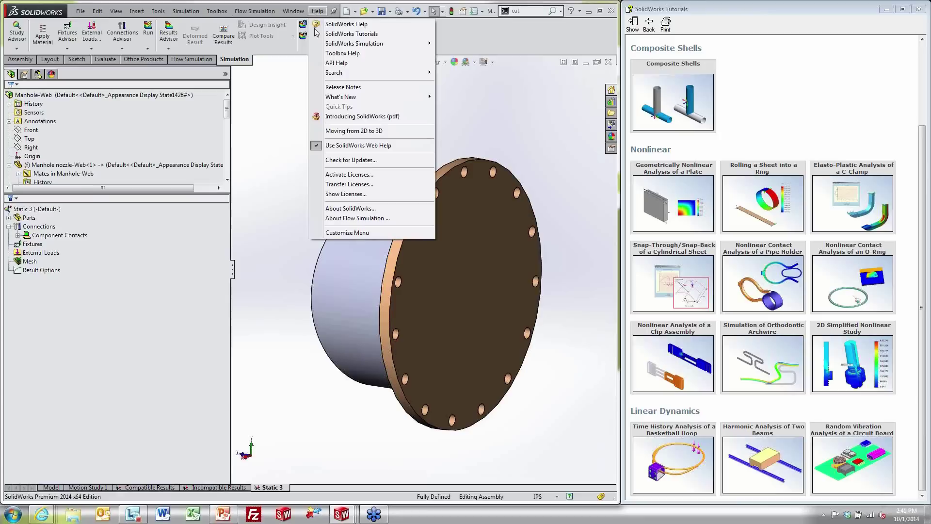
click(339, 209)
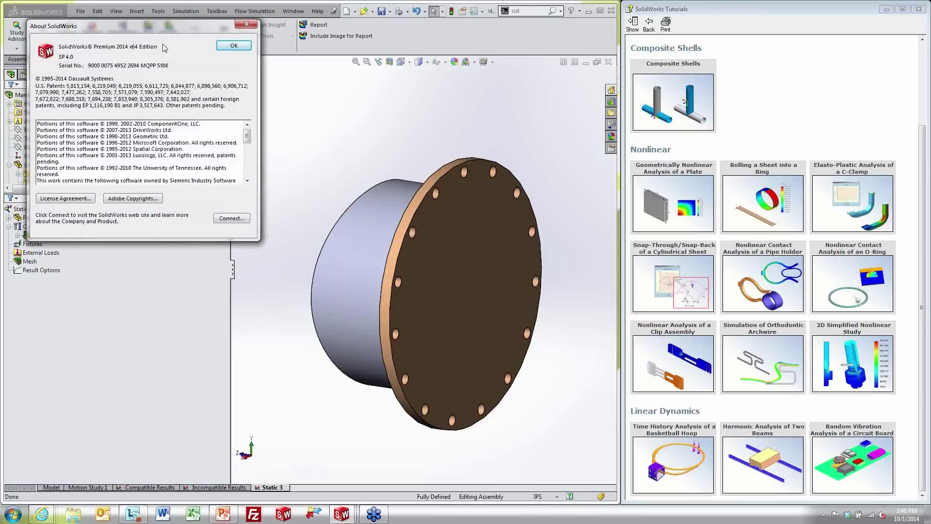
click(247, 23)
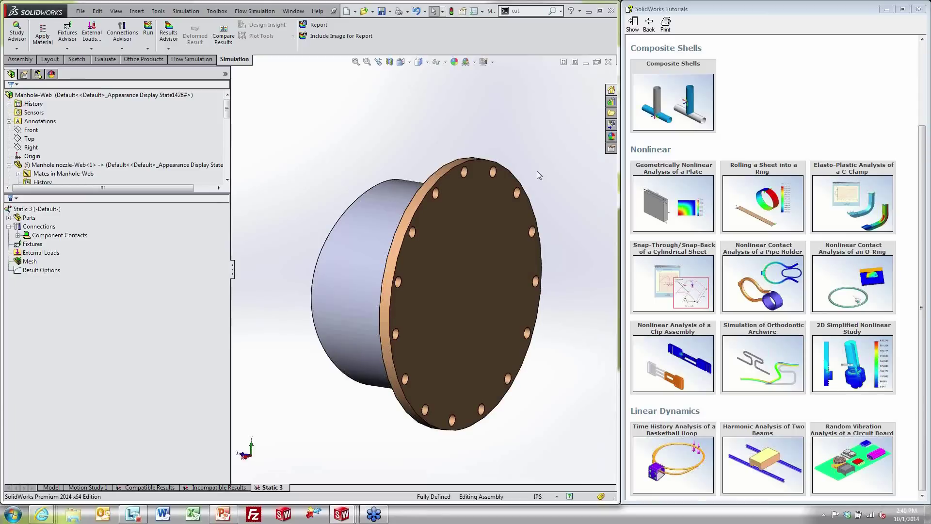
- Examine the manhole assembly from the cover's outer face around to the nozzle's open end and the flange's back side
middle_drag(557, 169, 546, 182)
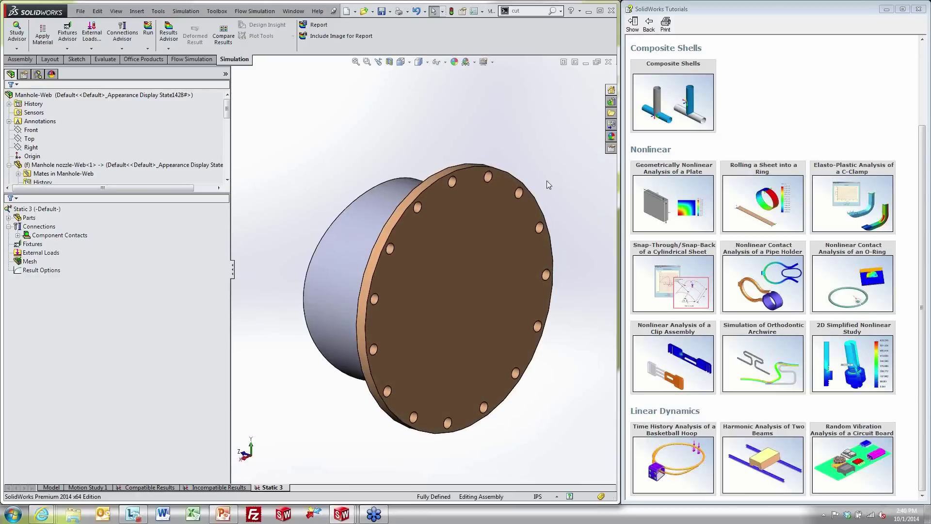
key(z)
scroll(534, 294, down, 2)
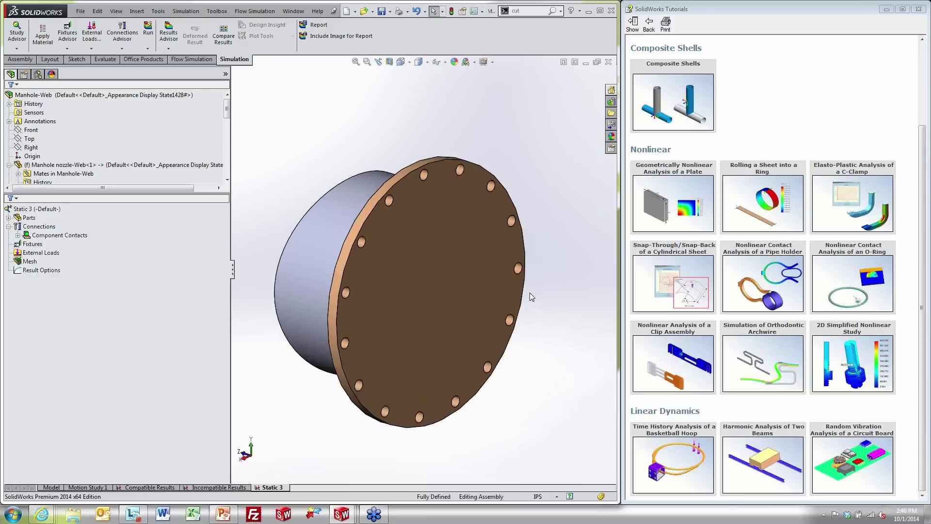
middle_drag(552, 281, 359, 292)
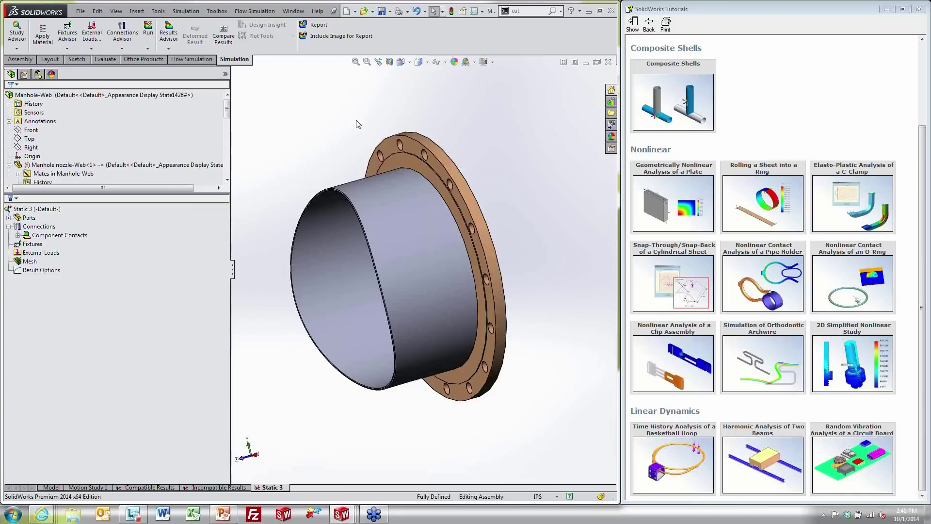
middle_drag(357, 120, 378, 110)
scroll(326, 192, up, 2)
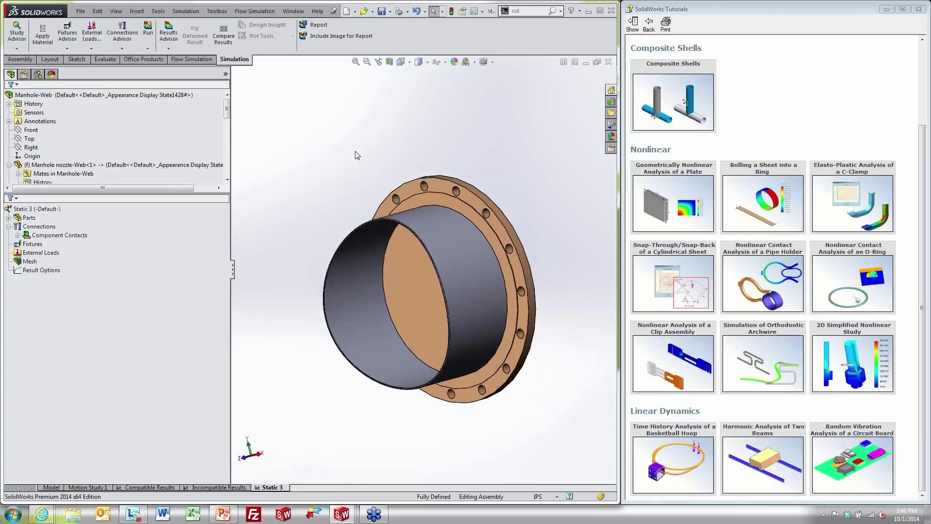
middle_drag(357, 154, 354, 164)
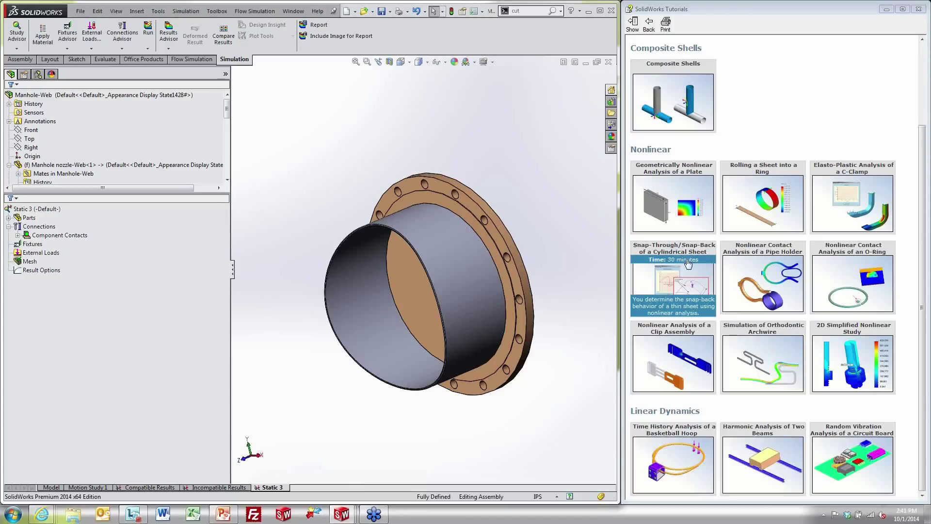
mouse_move(799, 260)
drag(800, 260, 783, 261)
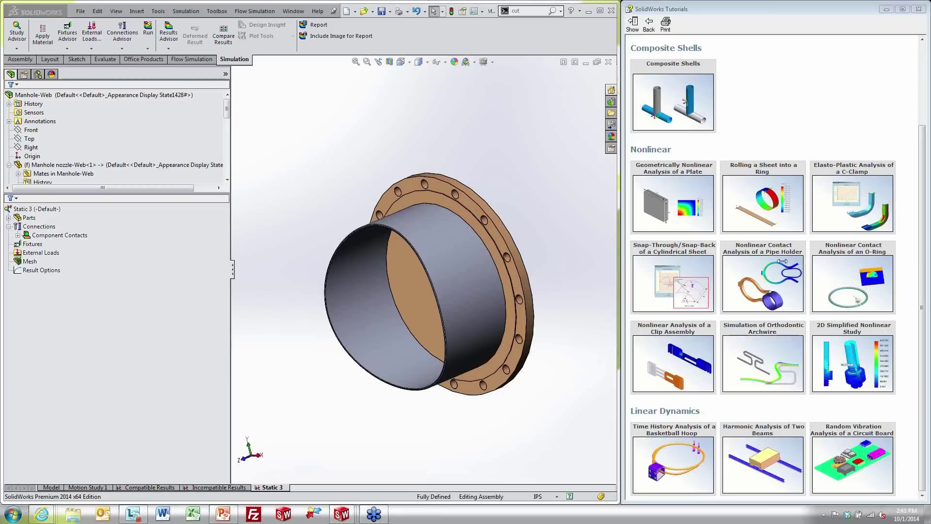